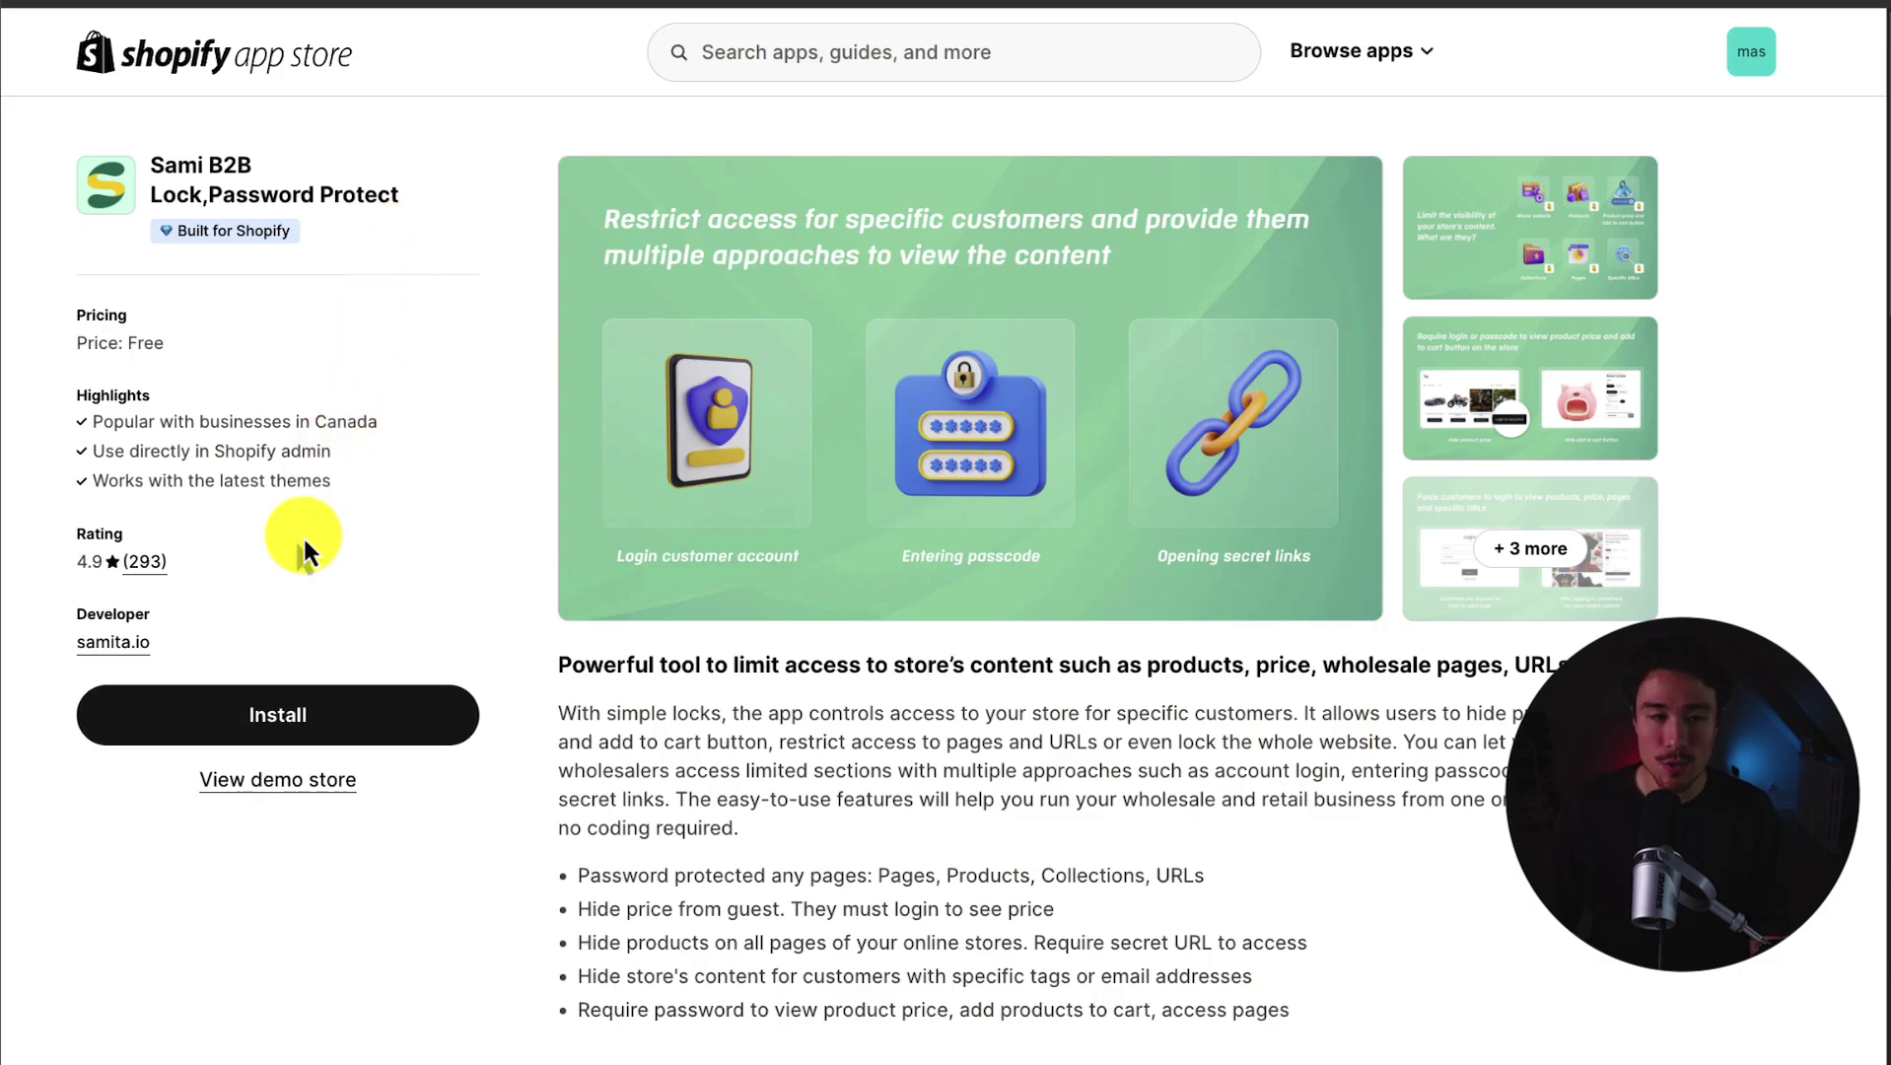
# Step: Start installing Sami B2B Lock, Password Protect from its App Store listing
pyautogui.moveTo(149, 166); pyautogui.dragTo(272, 189)
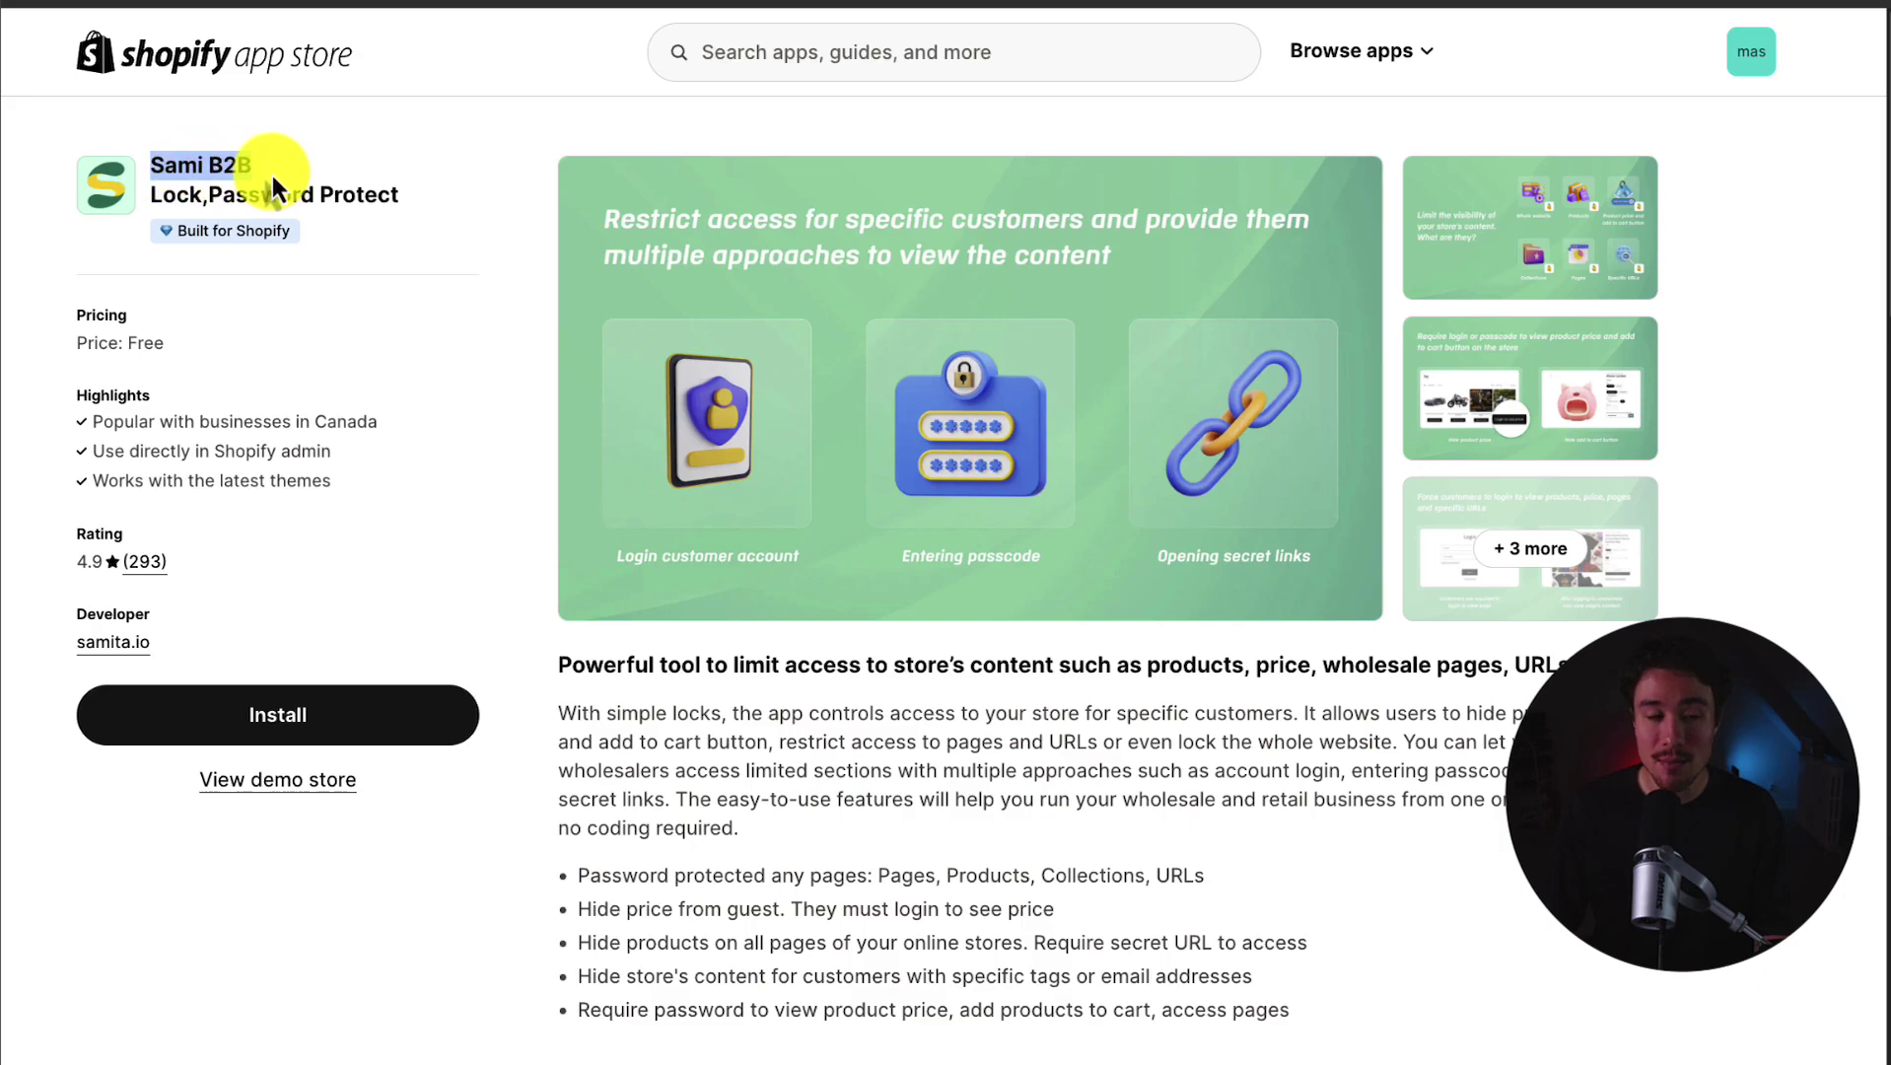
pyautogui.click(340, 717)
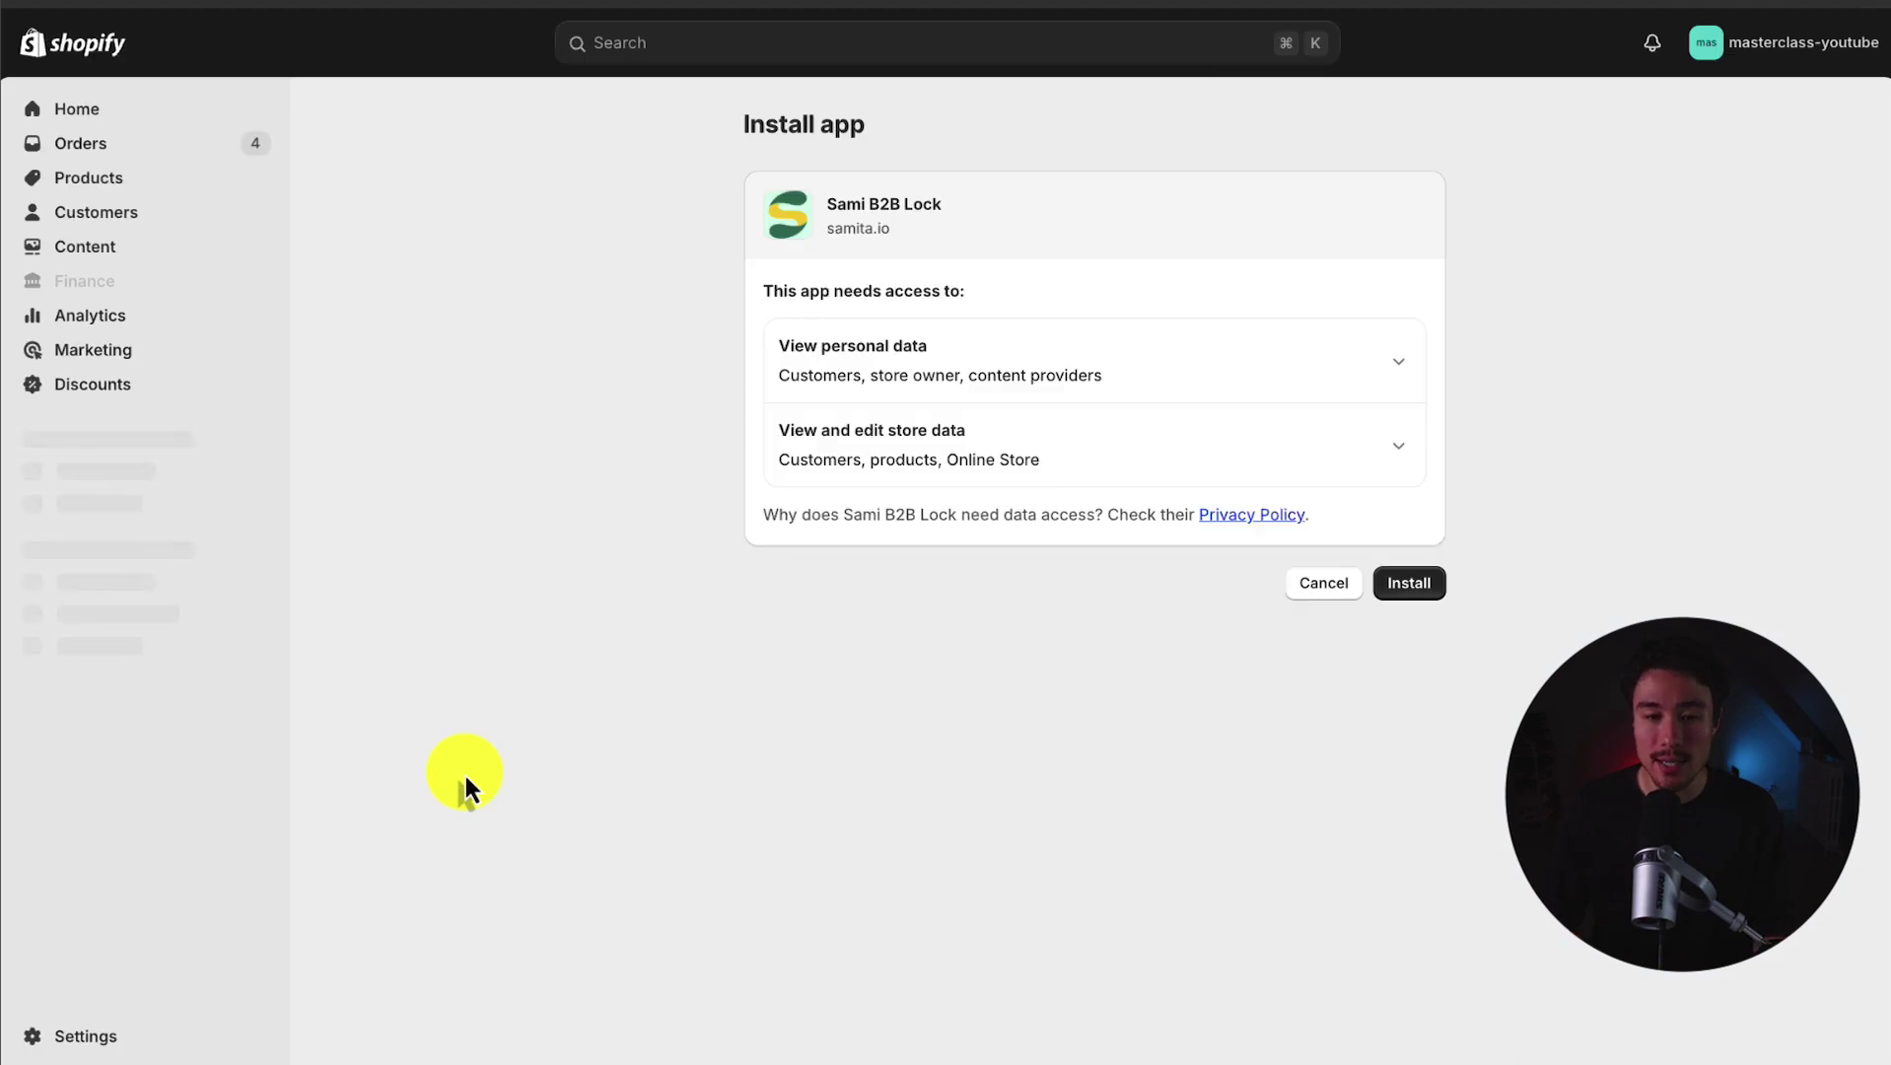
# Step: Approve the app's data access to install Sami B2B Lock and pin it to the admin sidebar
pyautogui.click(1402, 592)
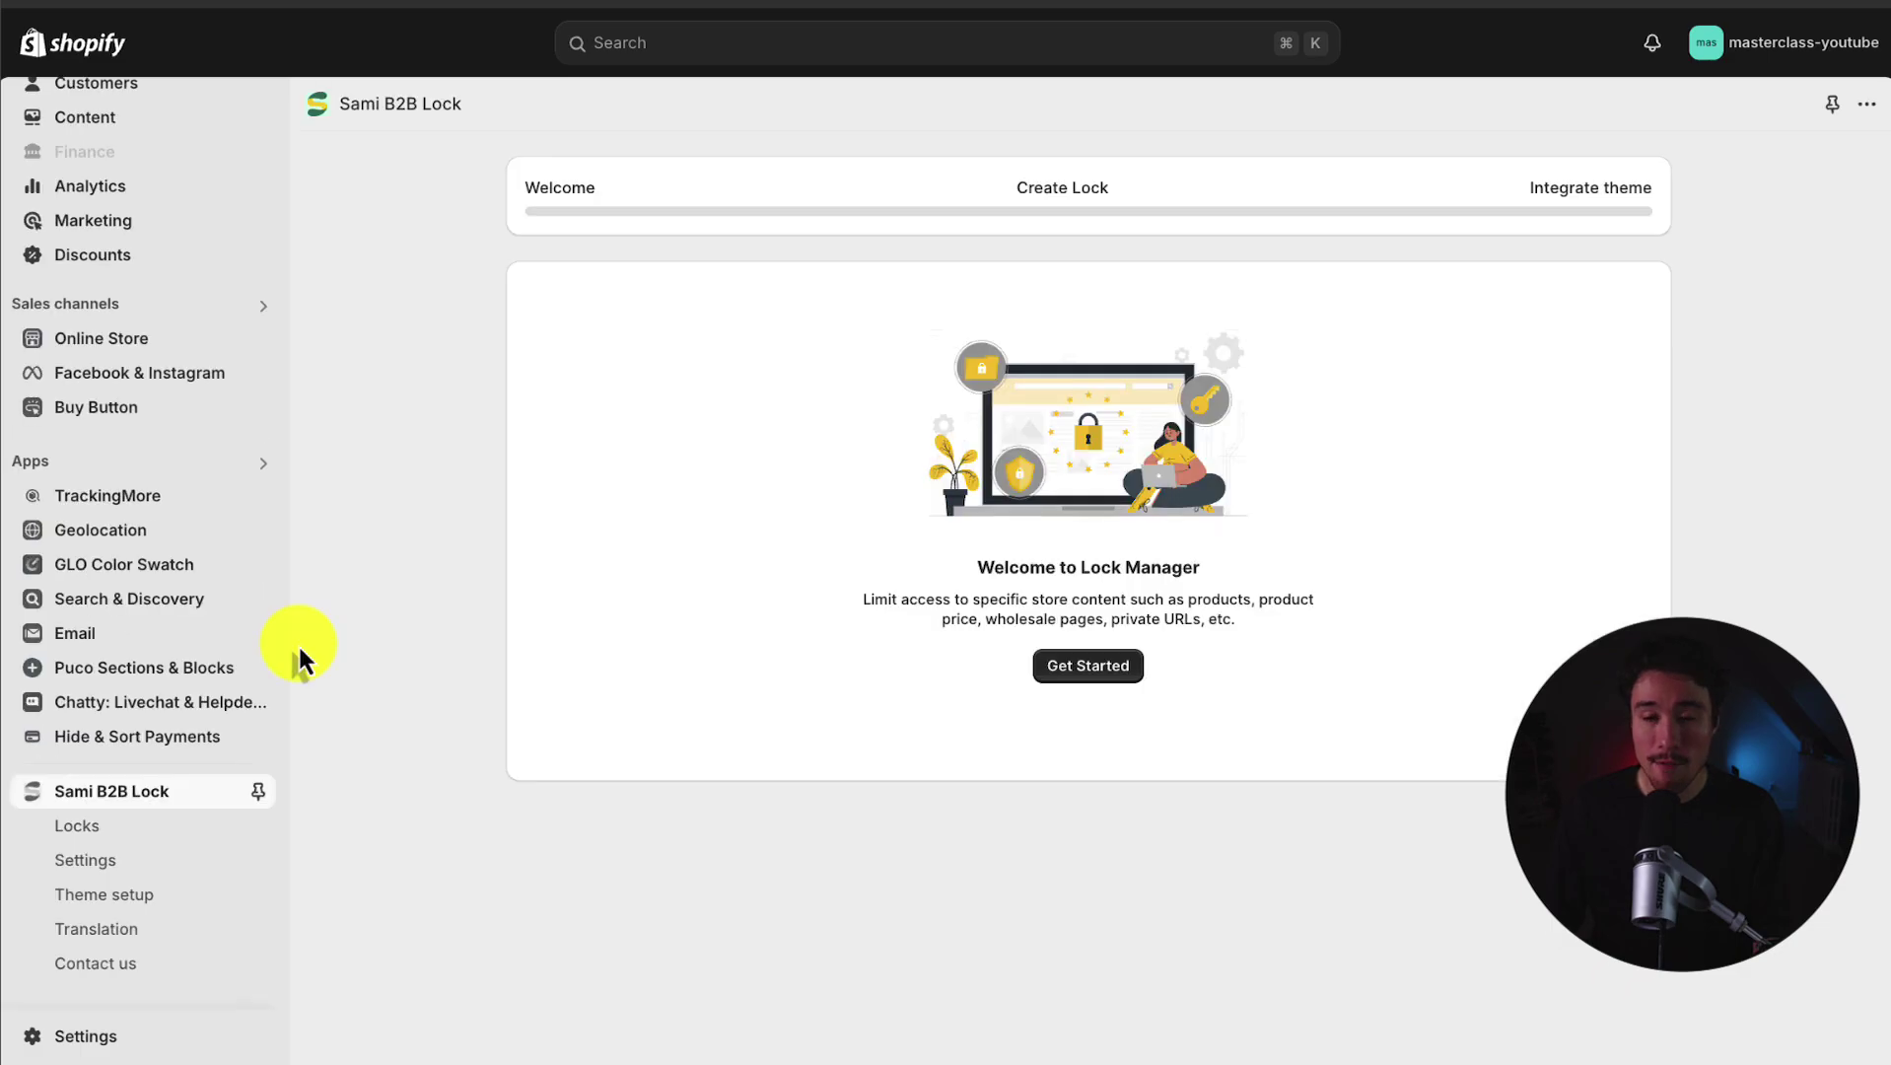
pyautogui.click(258, 791)
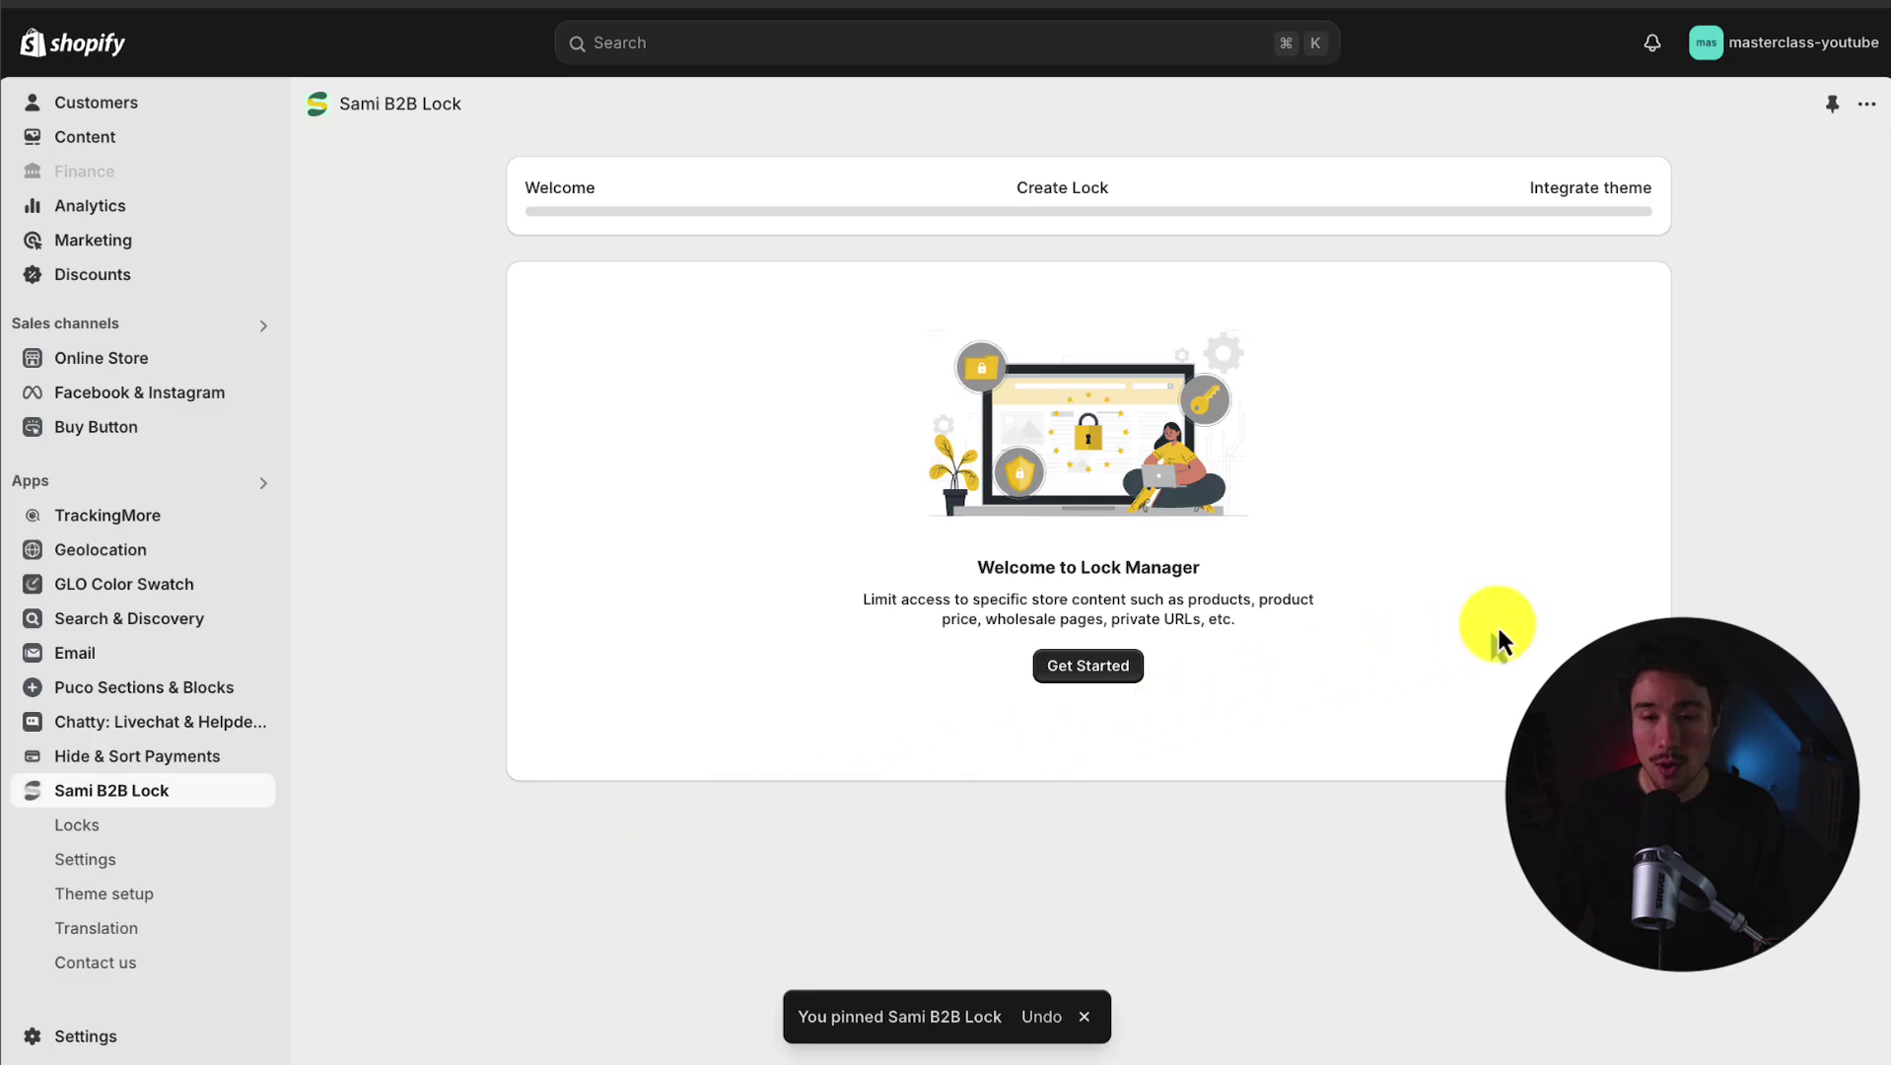
# Step: Create a new lock named 'Page Lock #1', keeping Specific products as the content to lock
pyautogui.click(1102, 669)
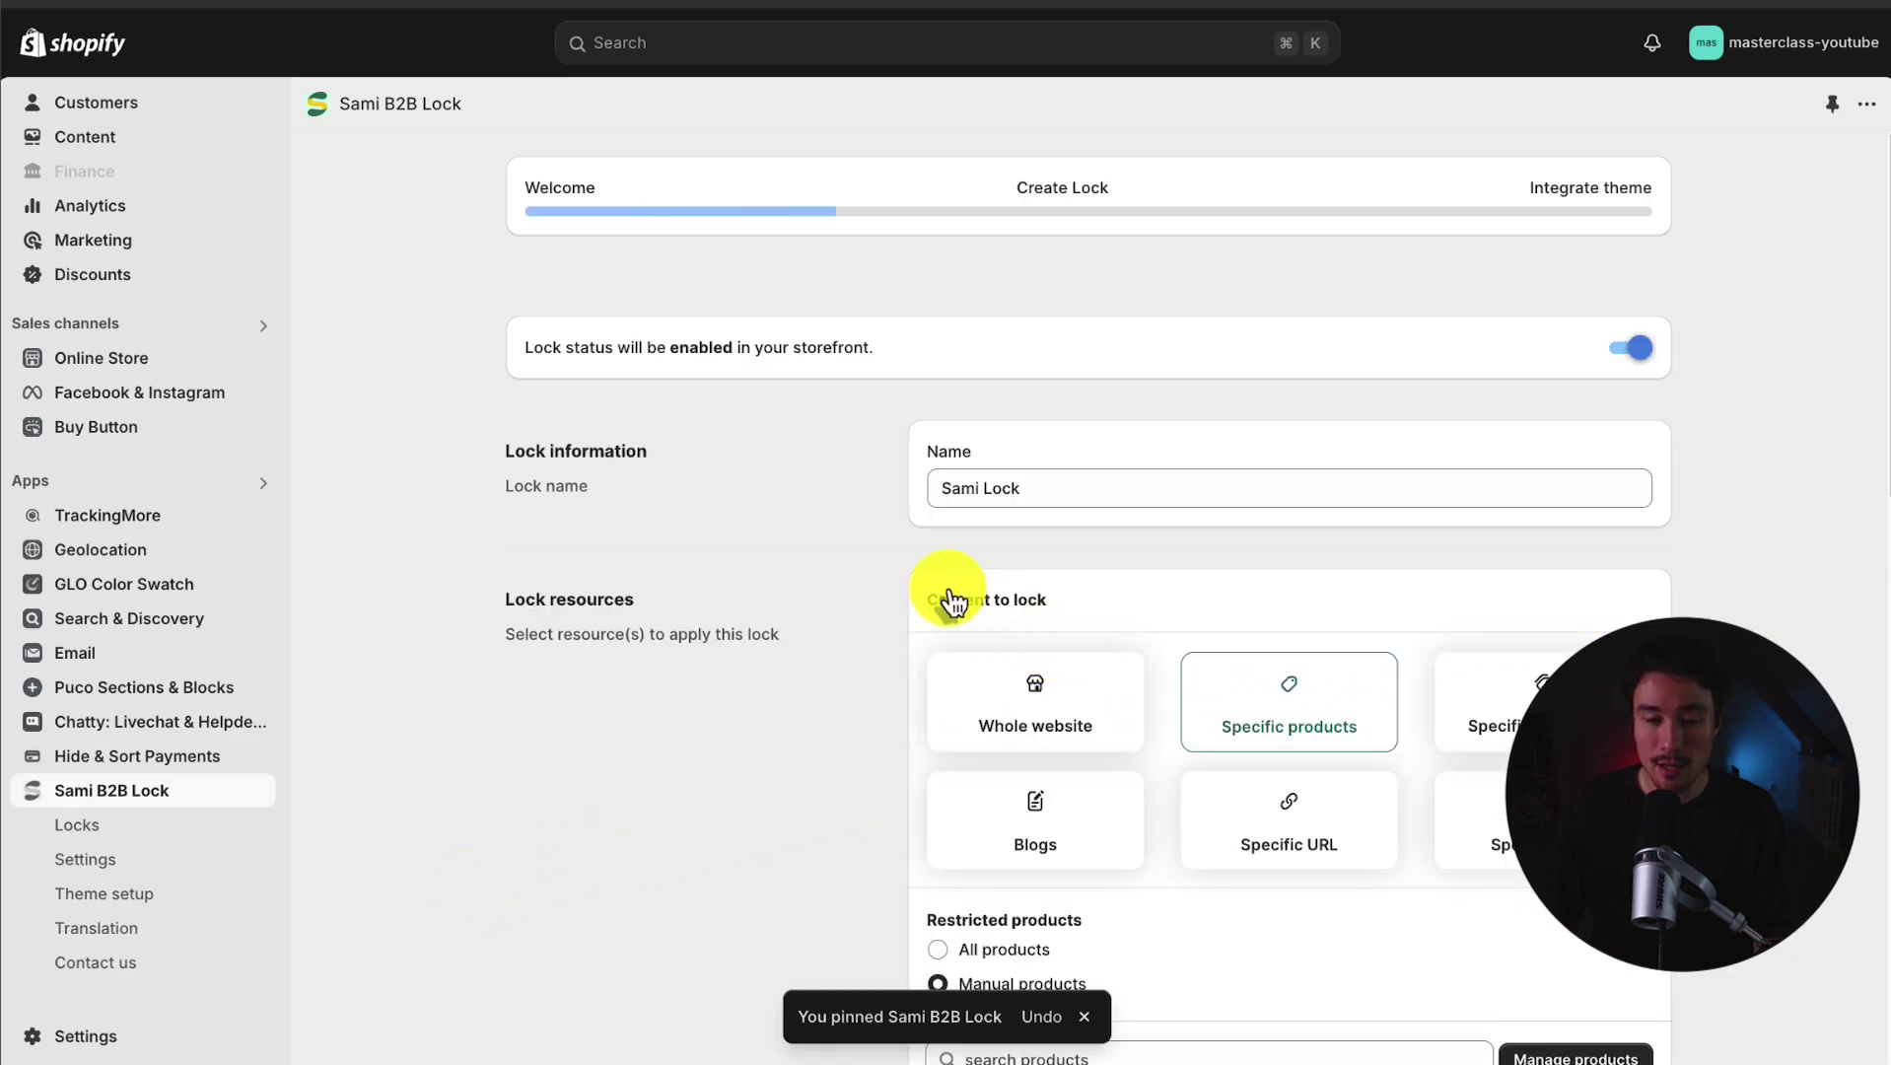
pyautogui.scroll(-1, 813, 520)
pyautogui.scroll(-1, 813, 519)
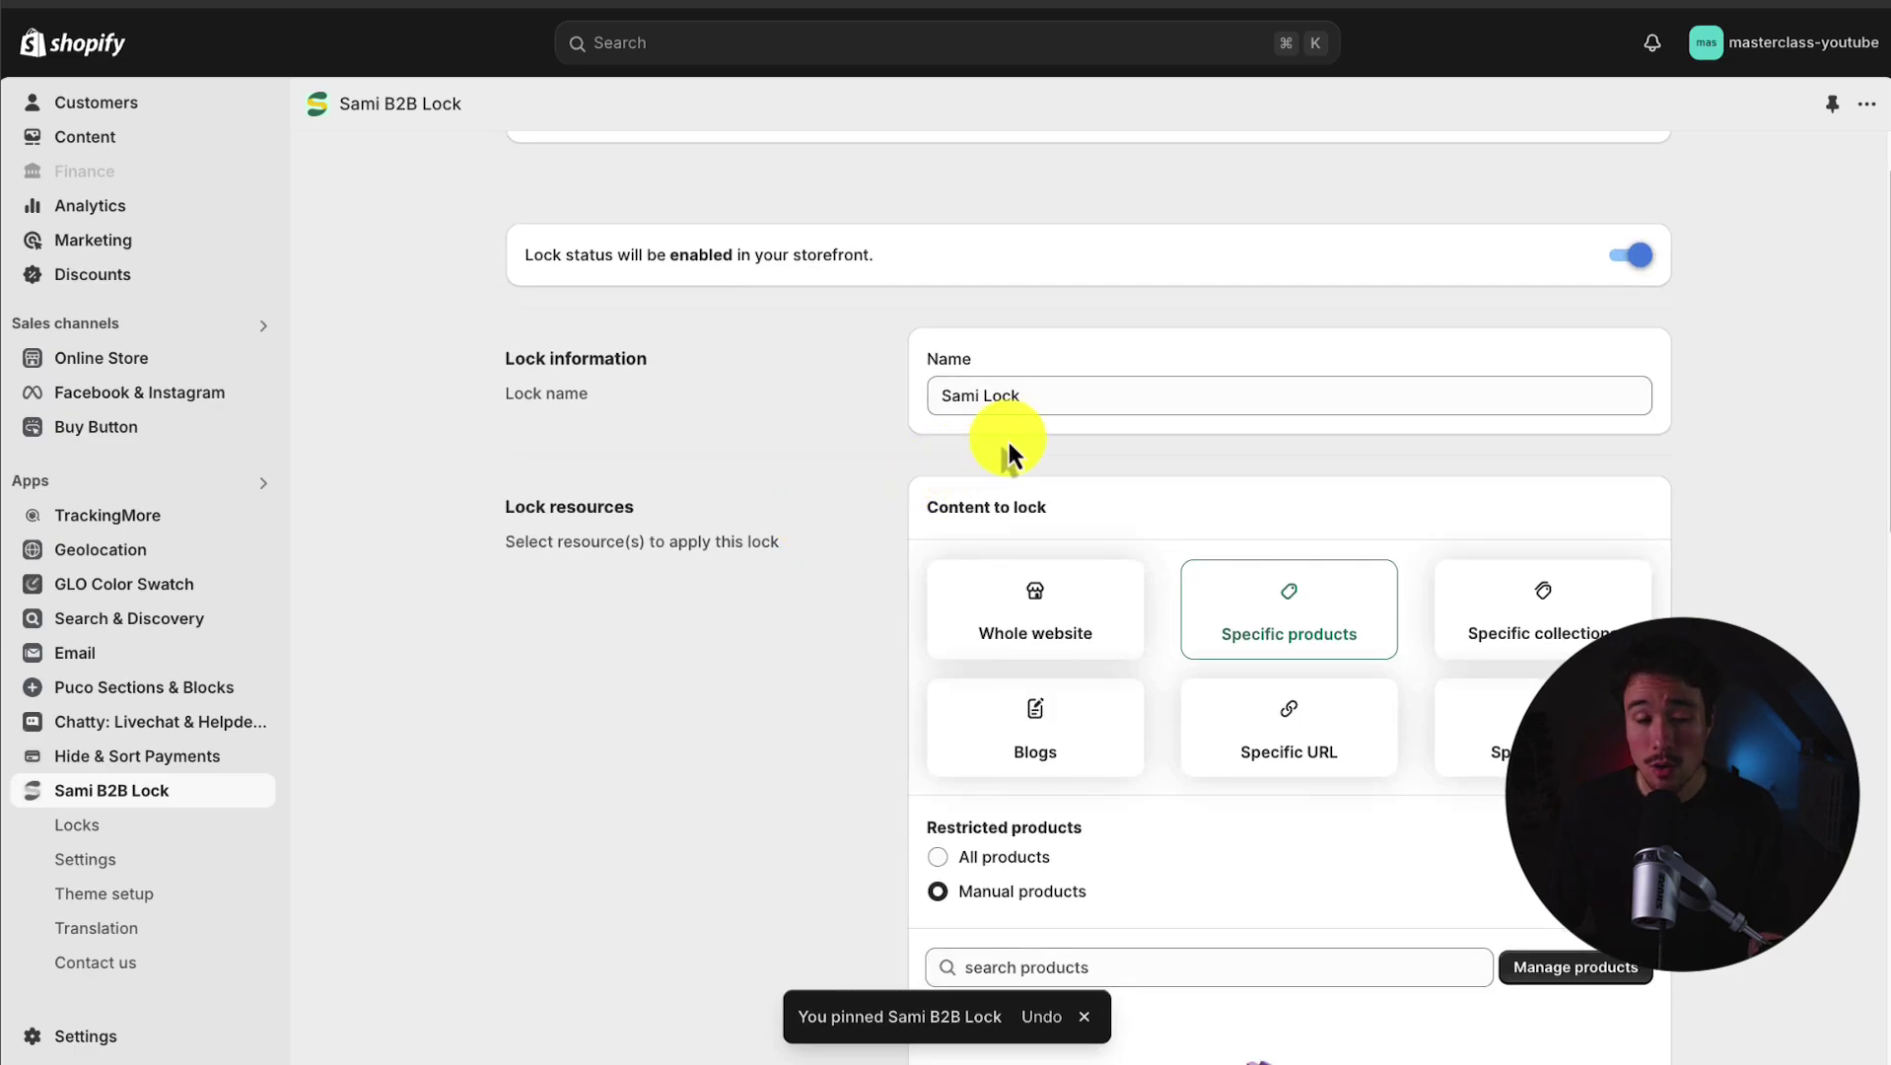
pyautogui.tripleClick(1105, 401)
pyautogui.write('P')
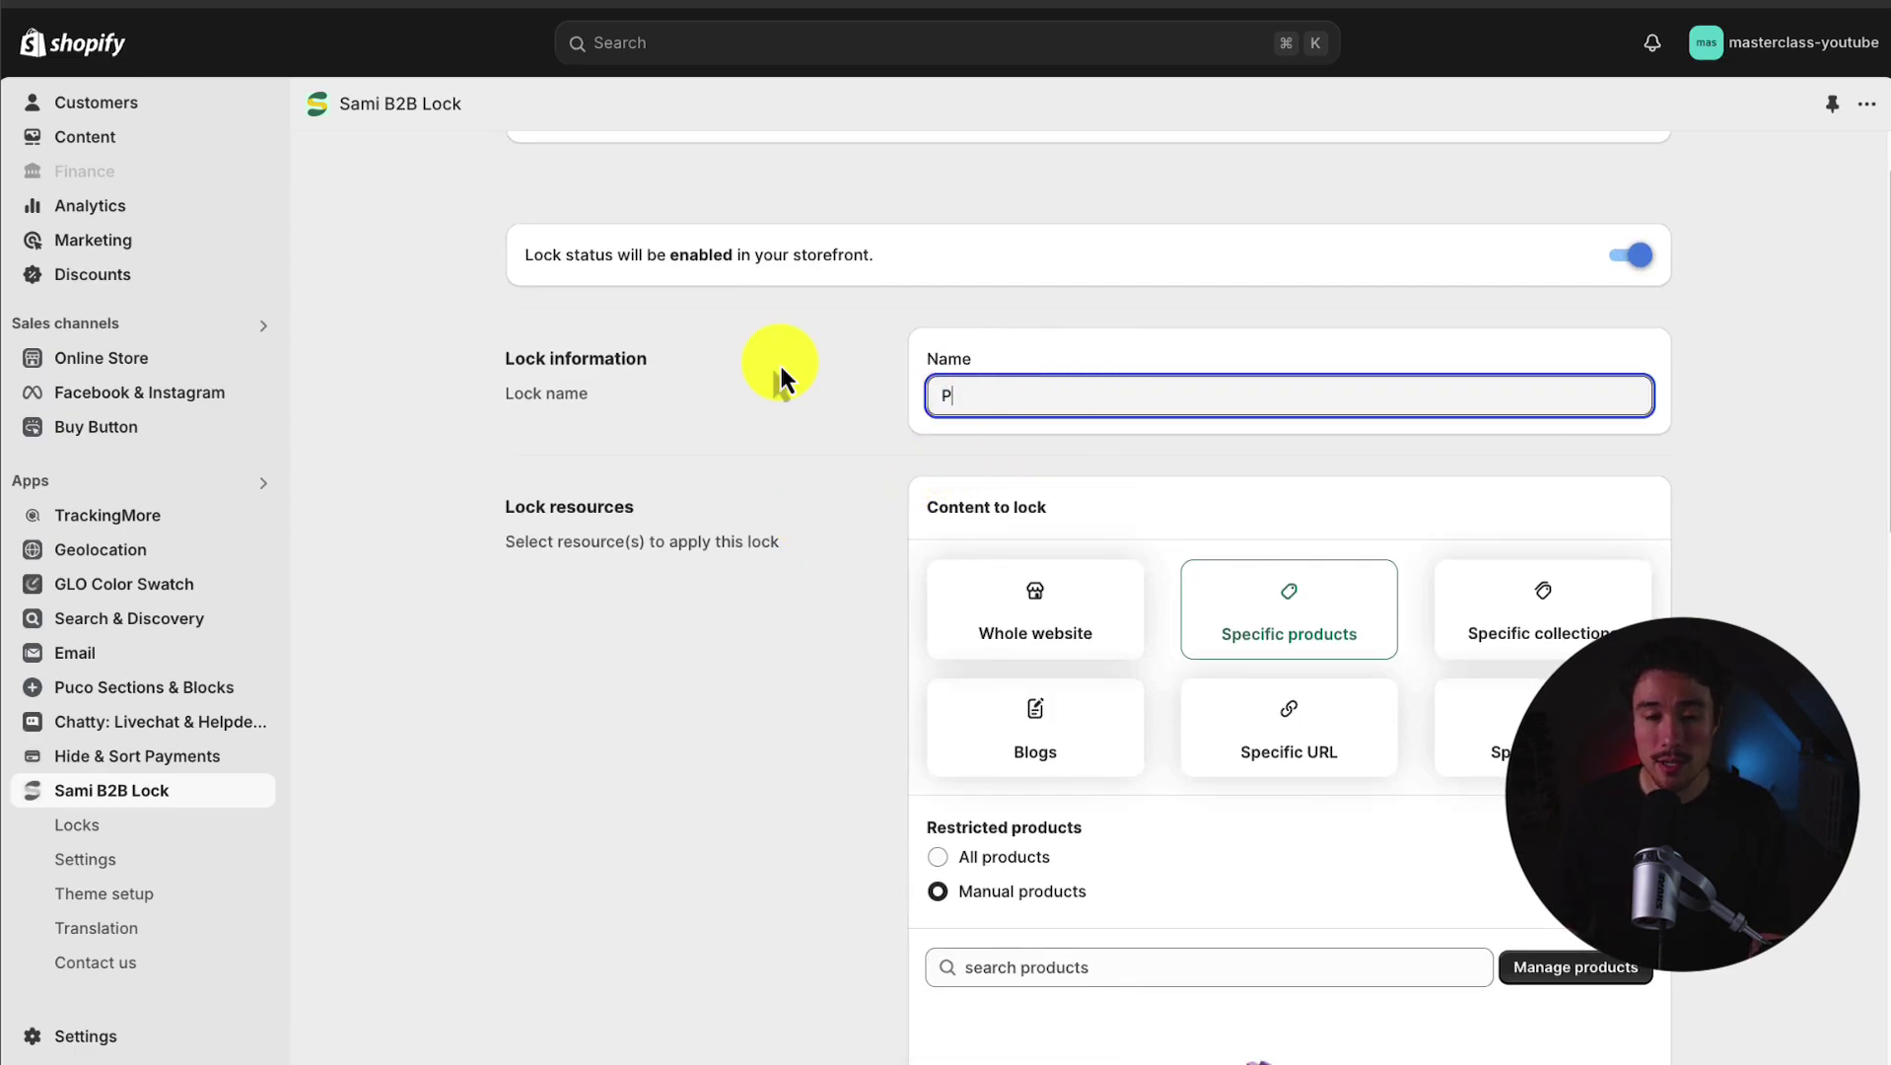
pyautogui.write('age Lock #1')
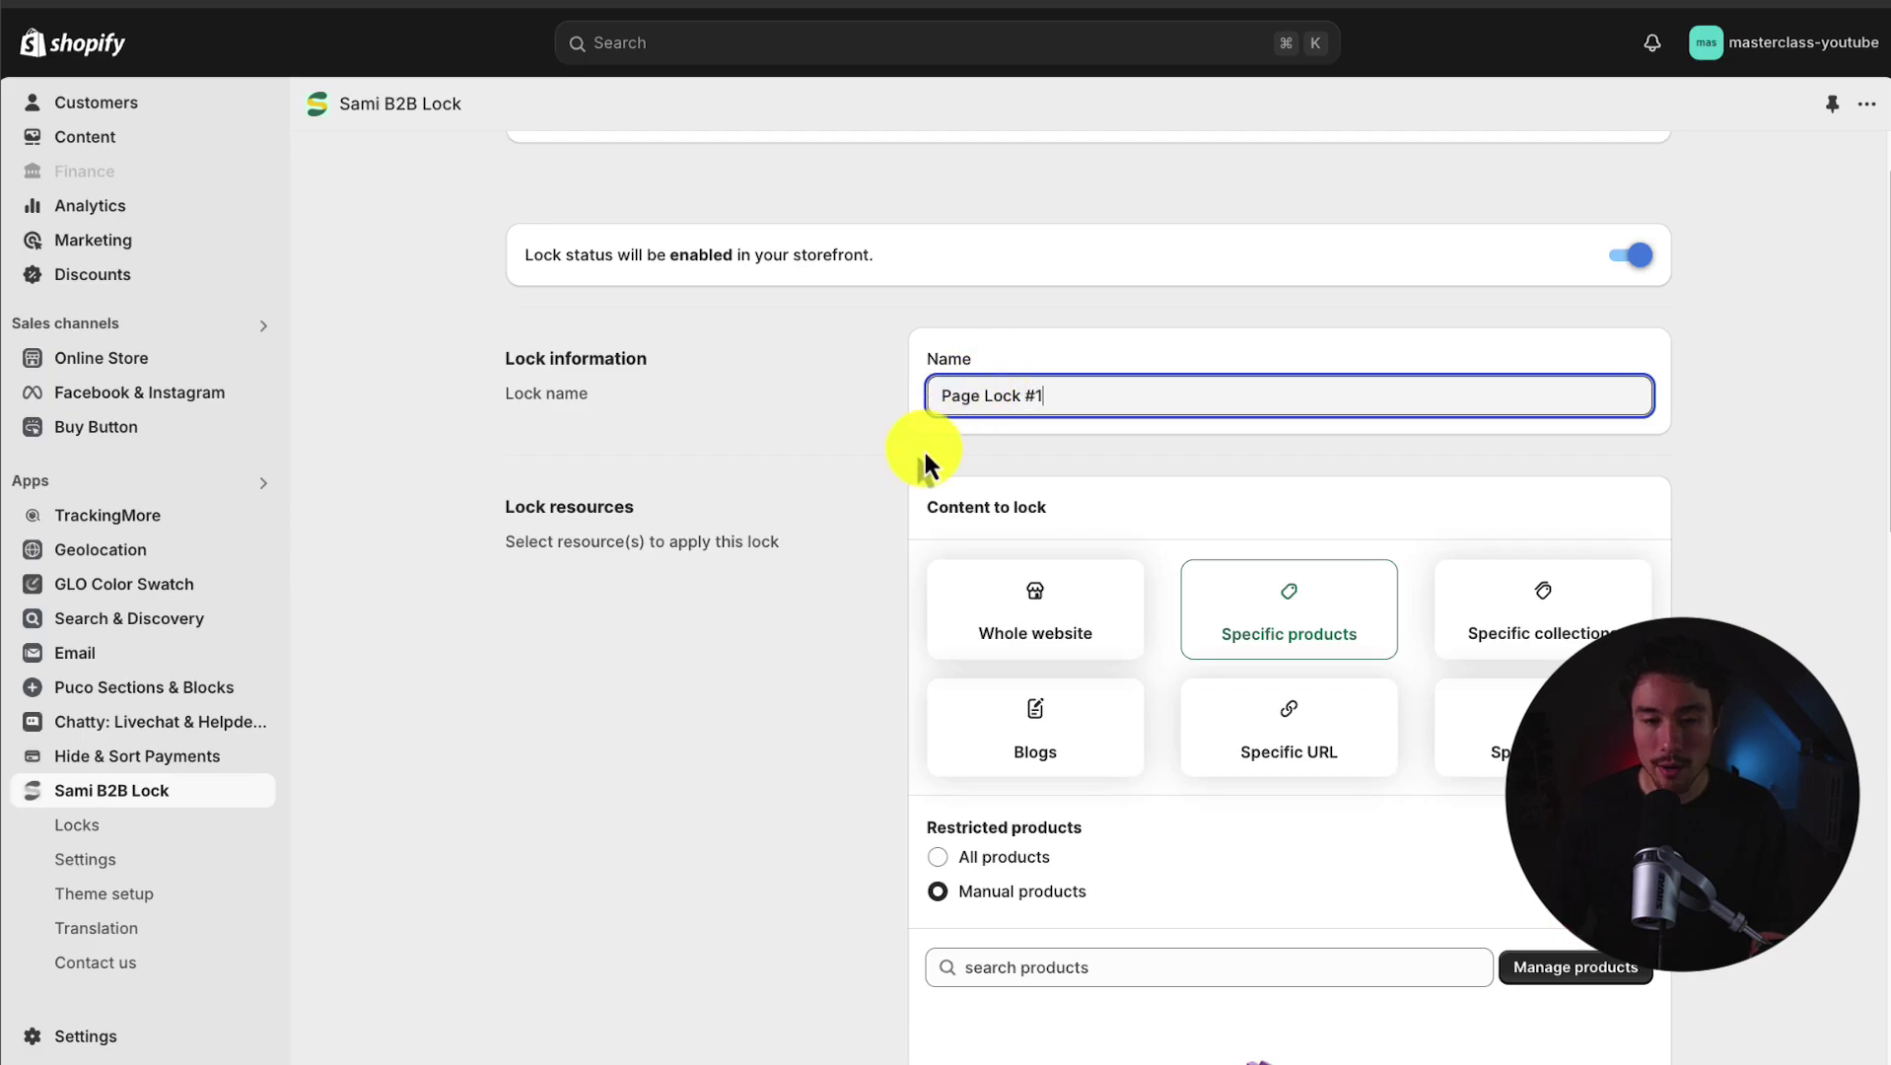
pyautogui.scroll(-3, 789, 395)
pyautogui.click(681, 329)
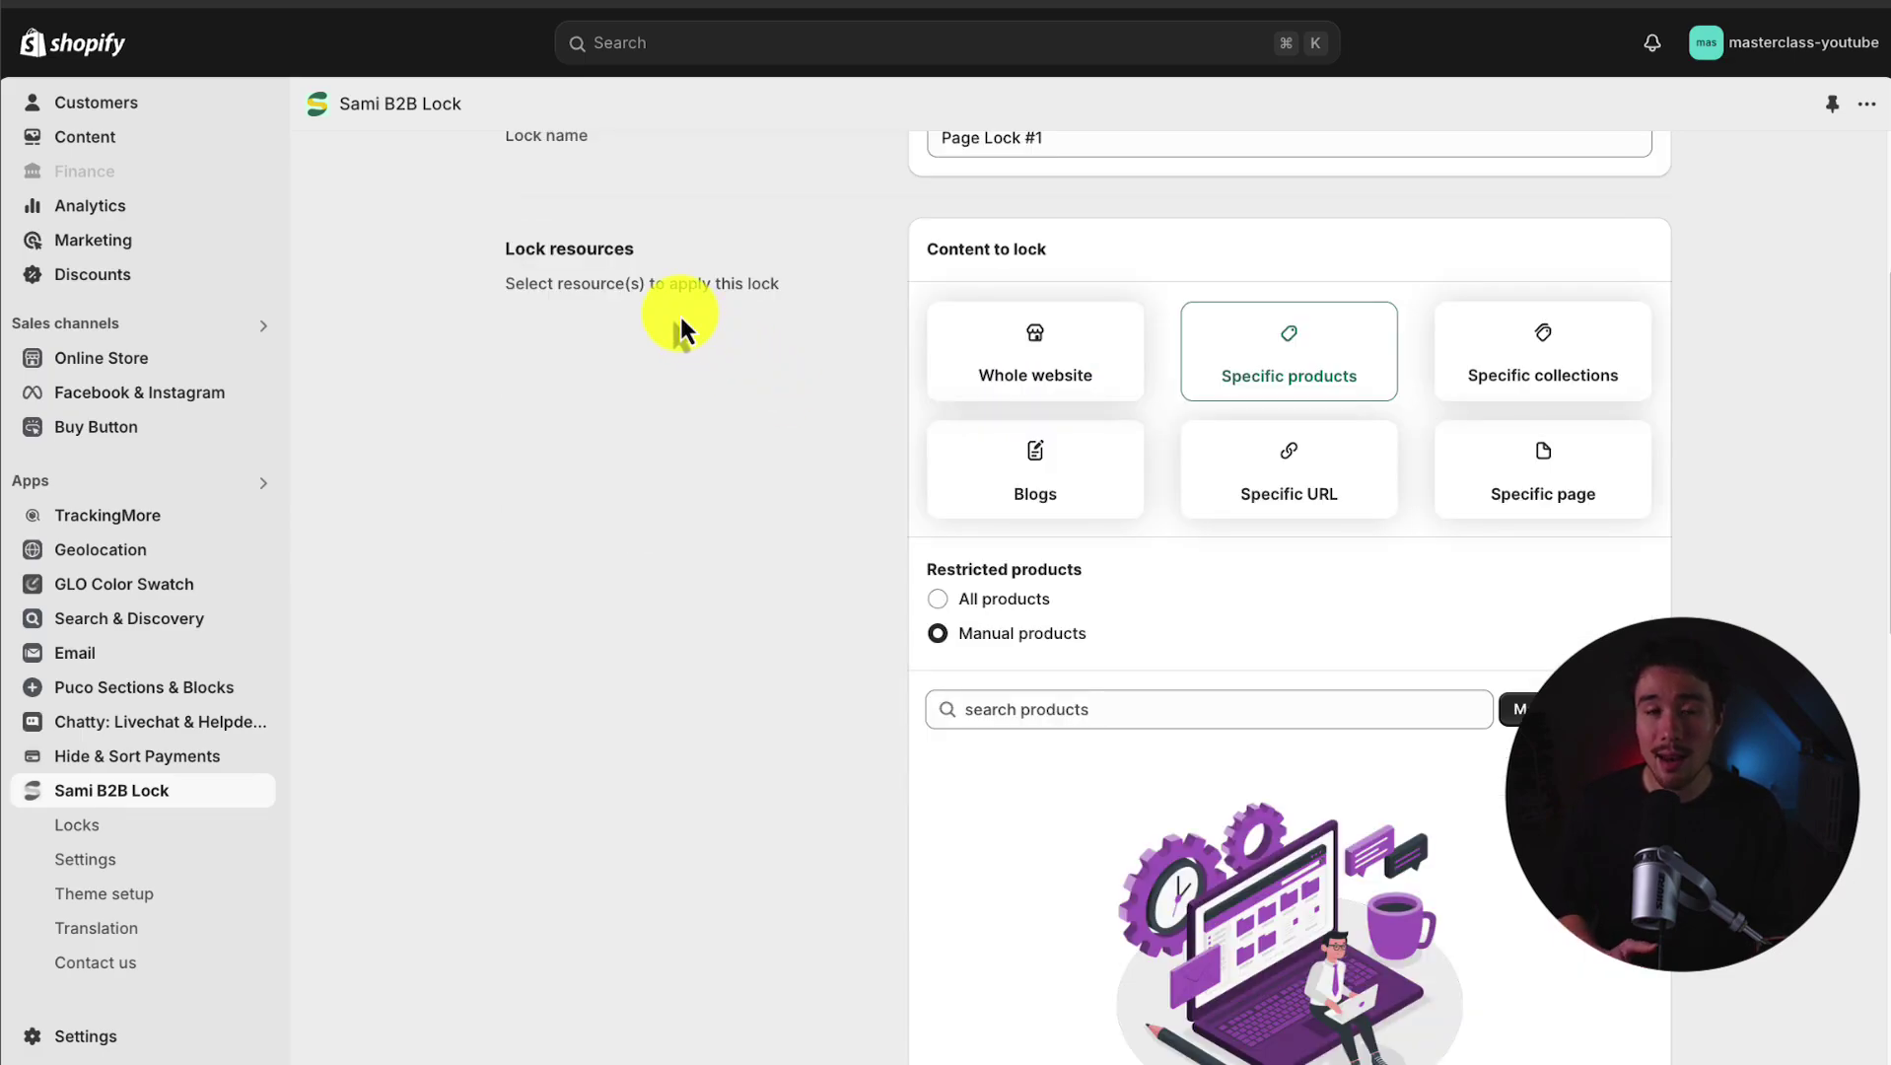
pyautogui.click(979, 369)
pyautogui.click(1377, 383)
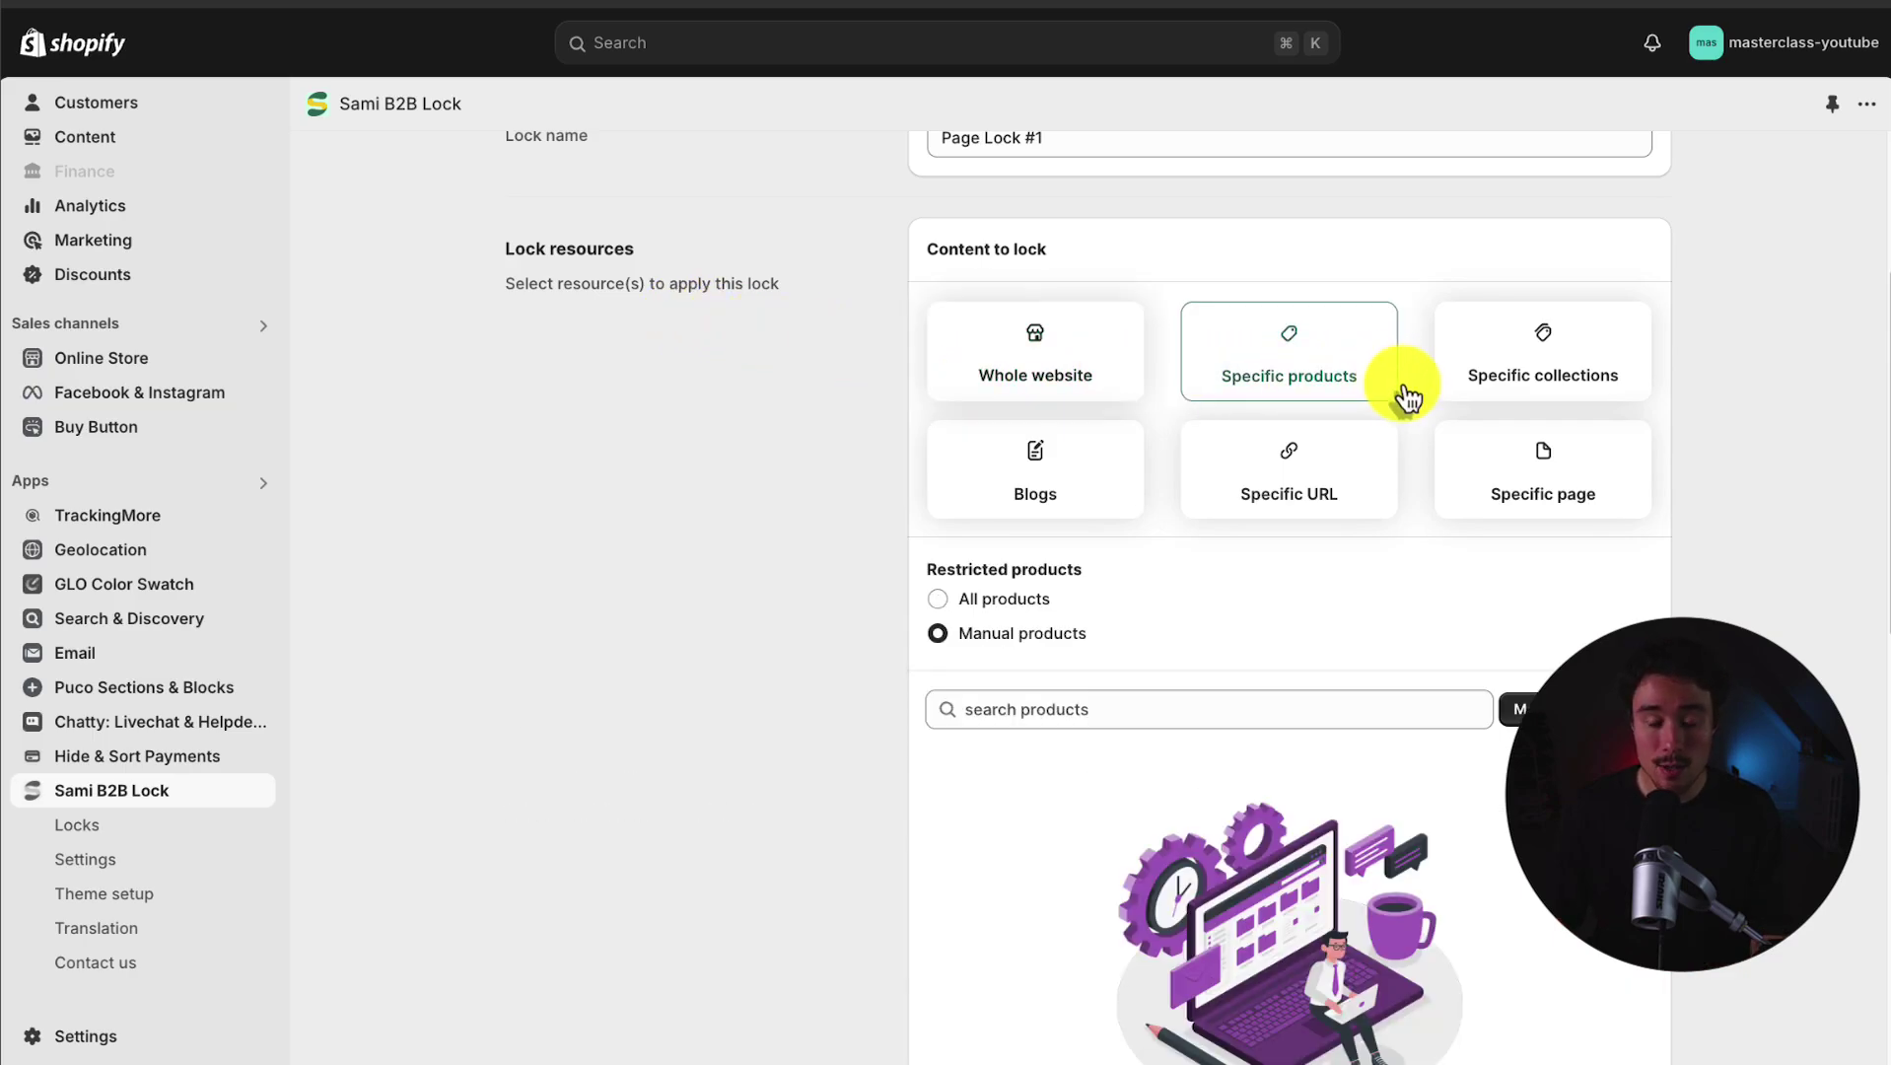
# Step: Switch the lock's target to Specific pages instead of products or a URL
pyautogui.click(1533, 474)
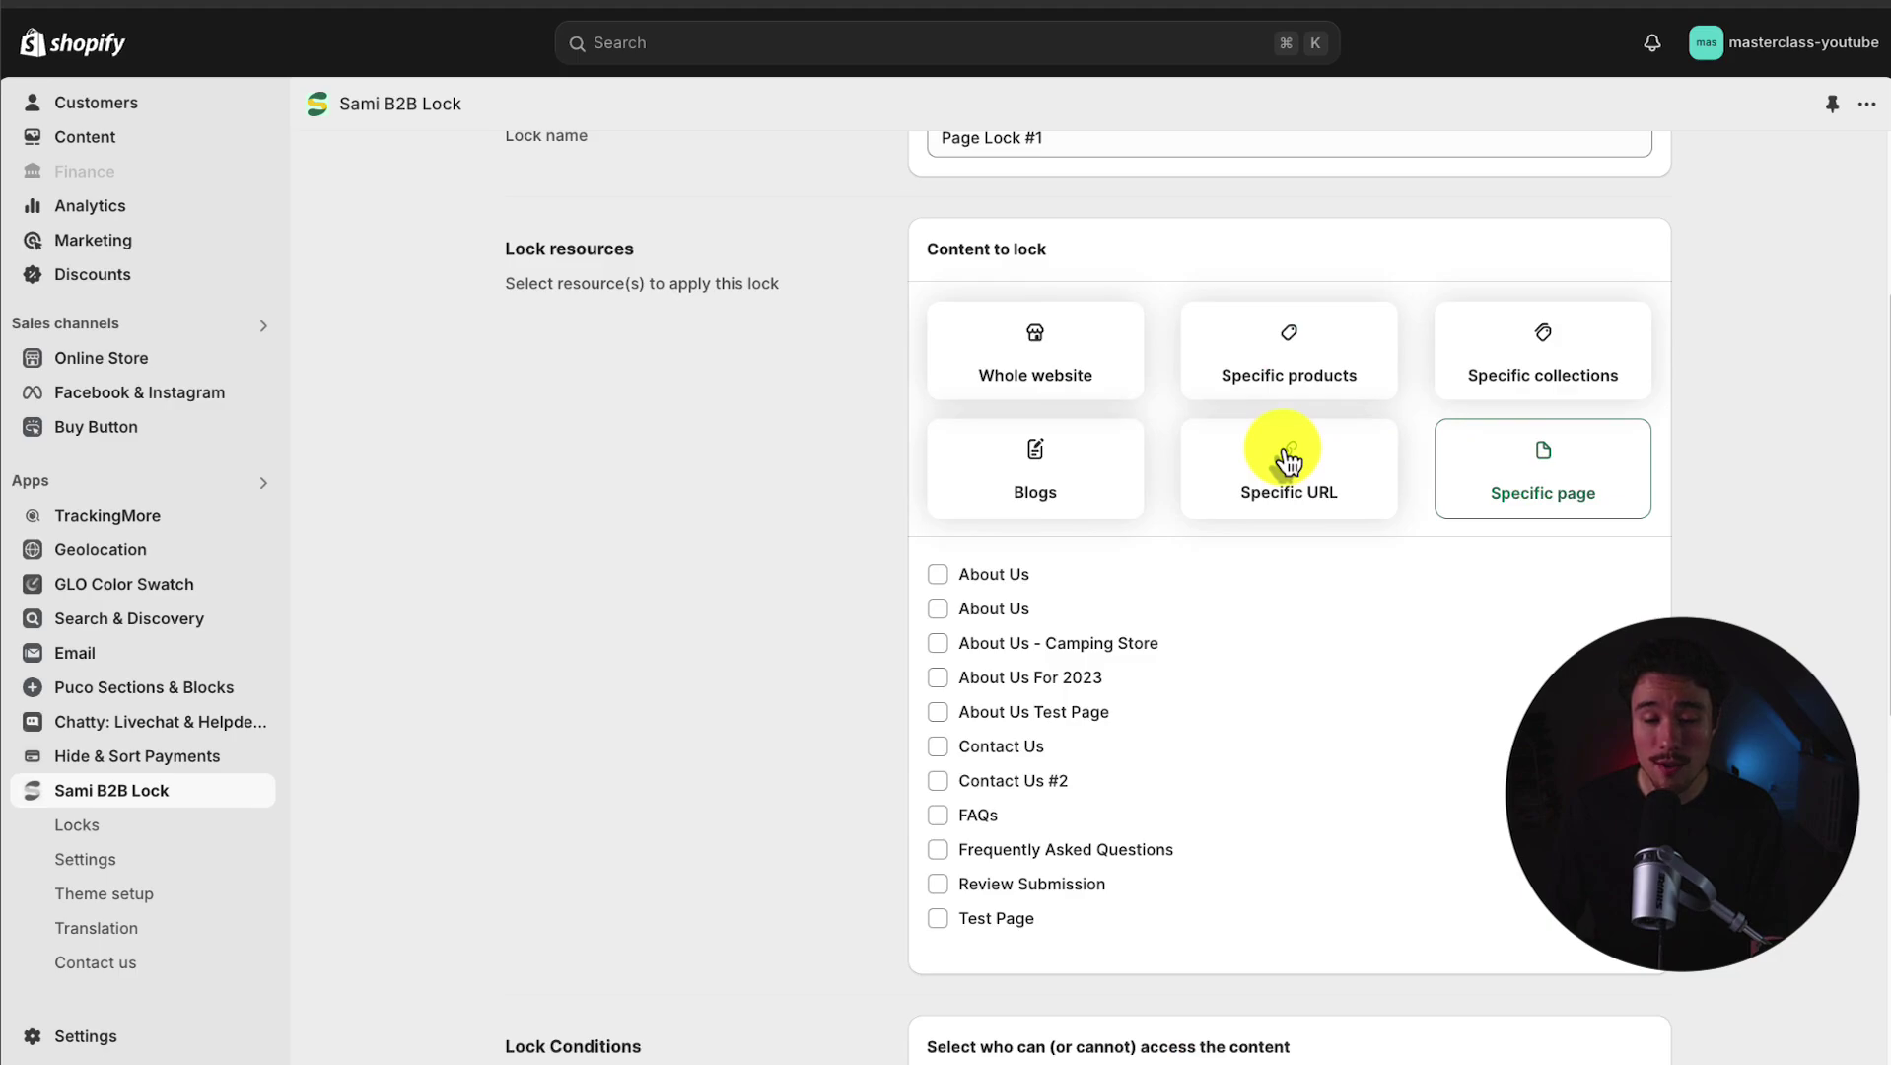
pyautogui.click(1288, 461)
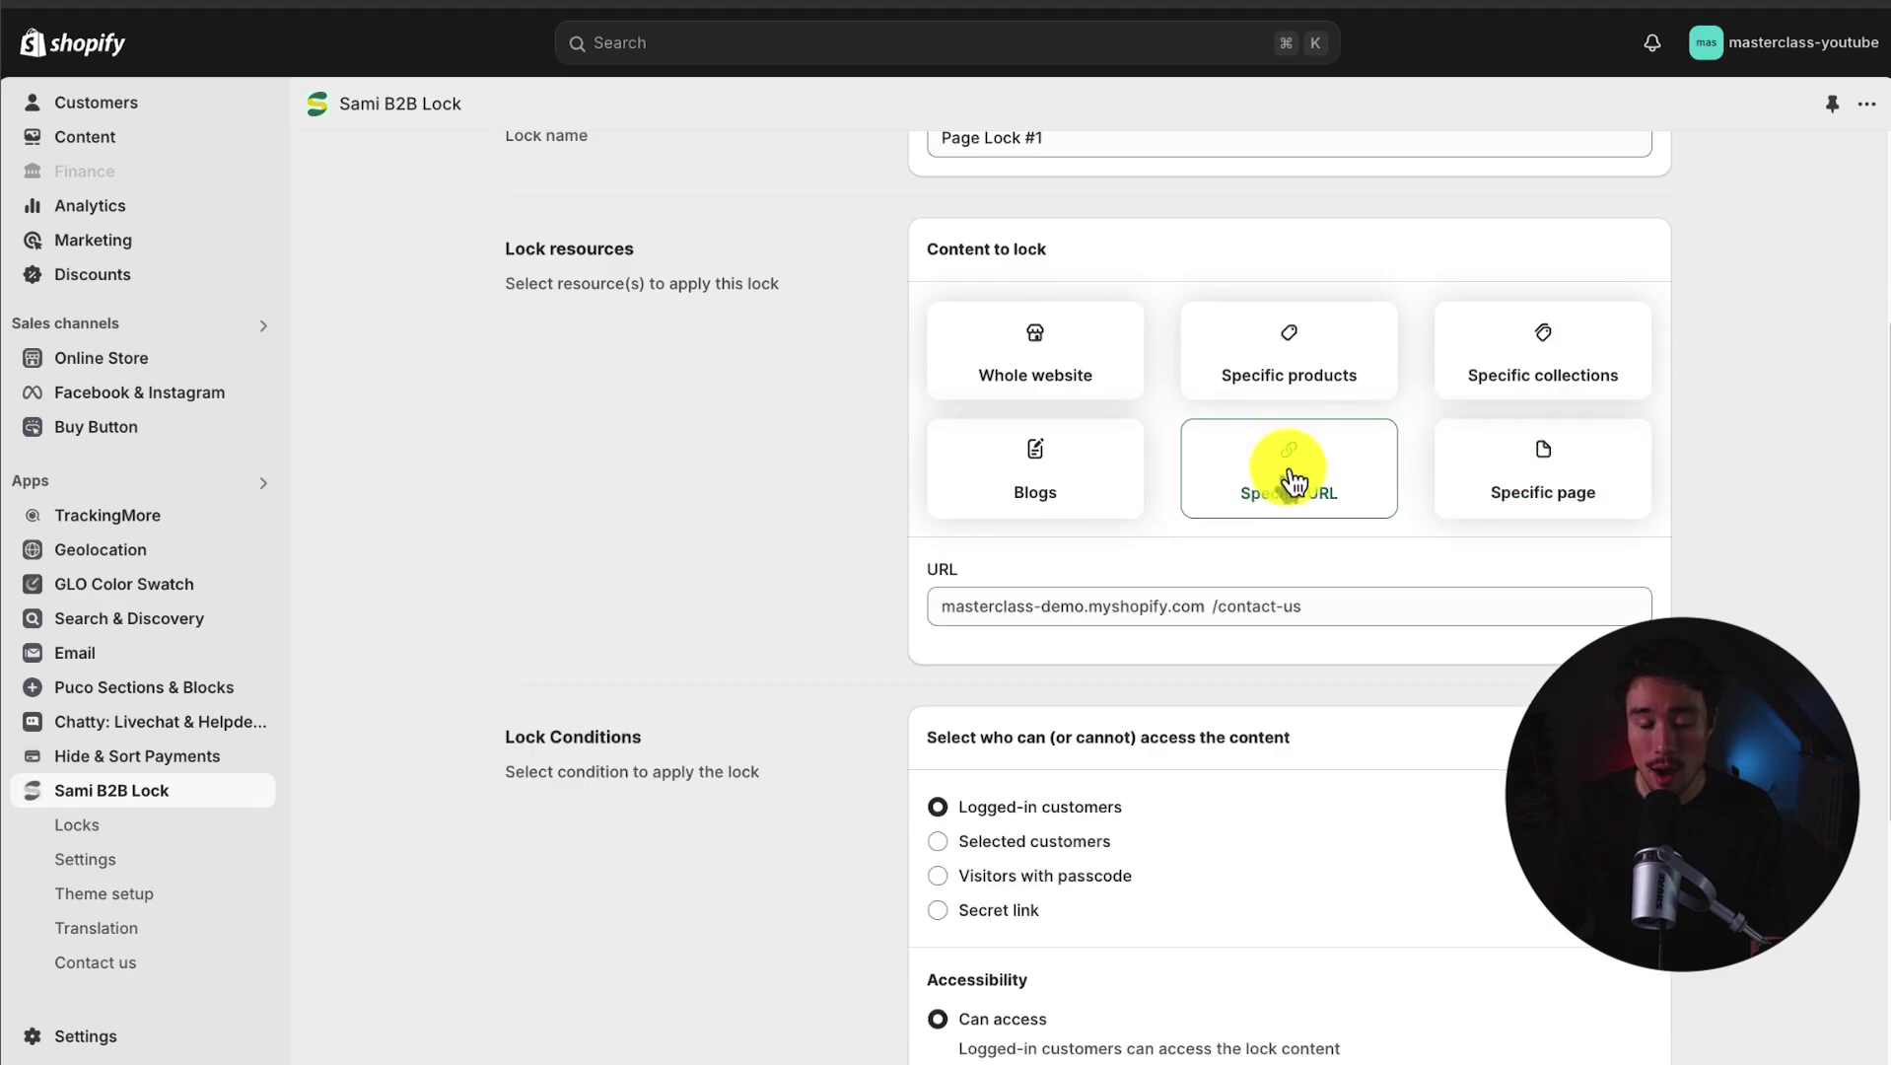
pyautogui.click(1319, 603)
pyautogui.click(1486, 468)
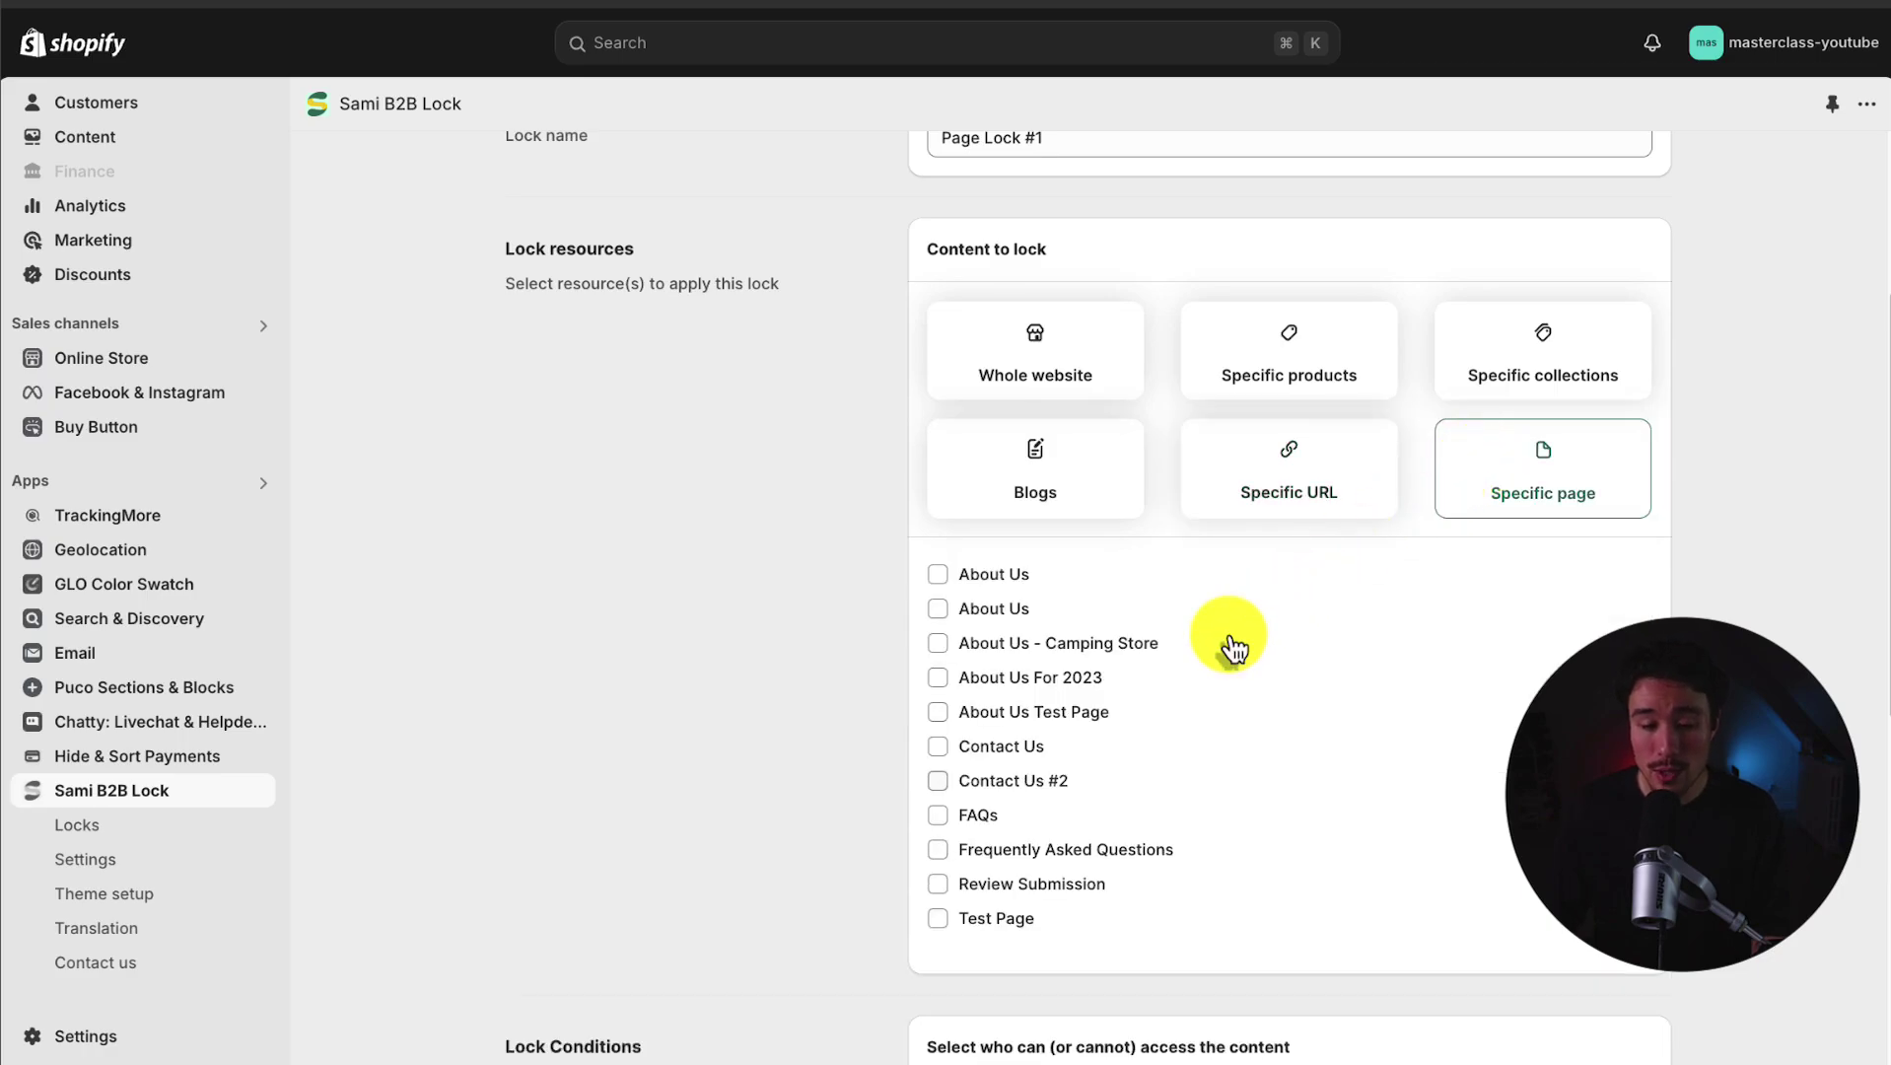
# Step: Check About Us Test Page, About Us For 2023, About Us - Camping Store and both About Us pages
pyautogui.click(942, 711)
pyautogui.click(942, 677)
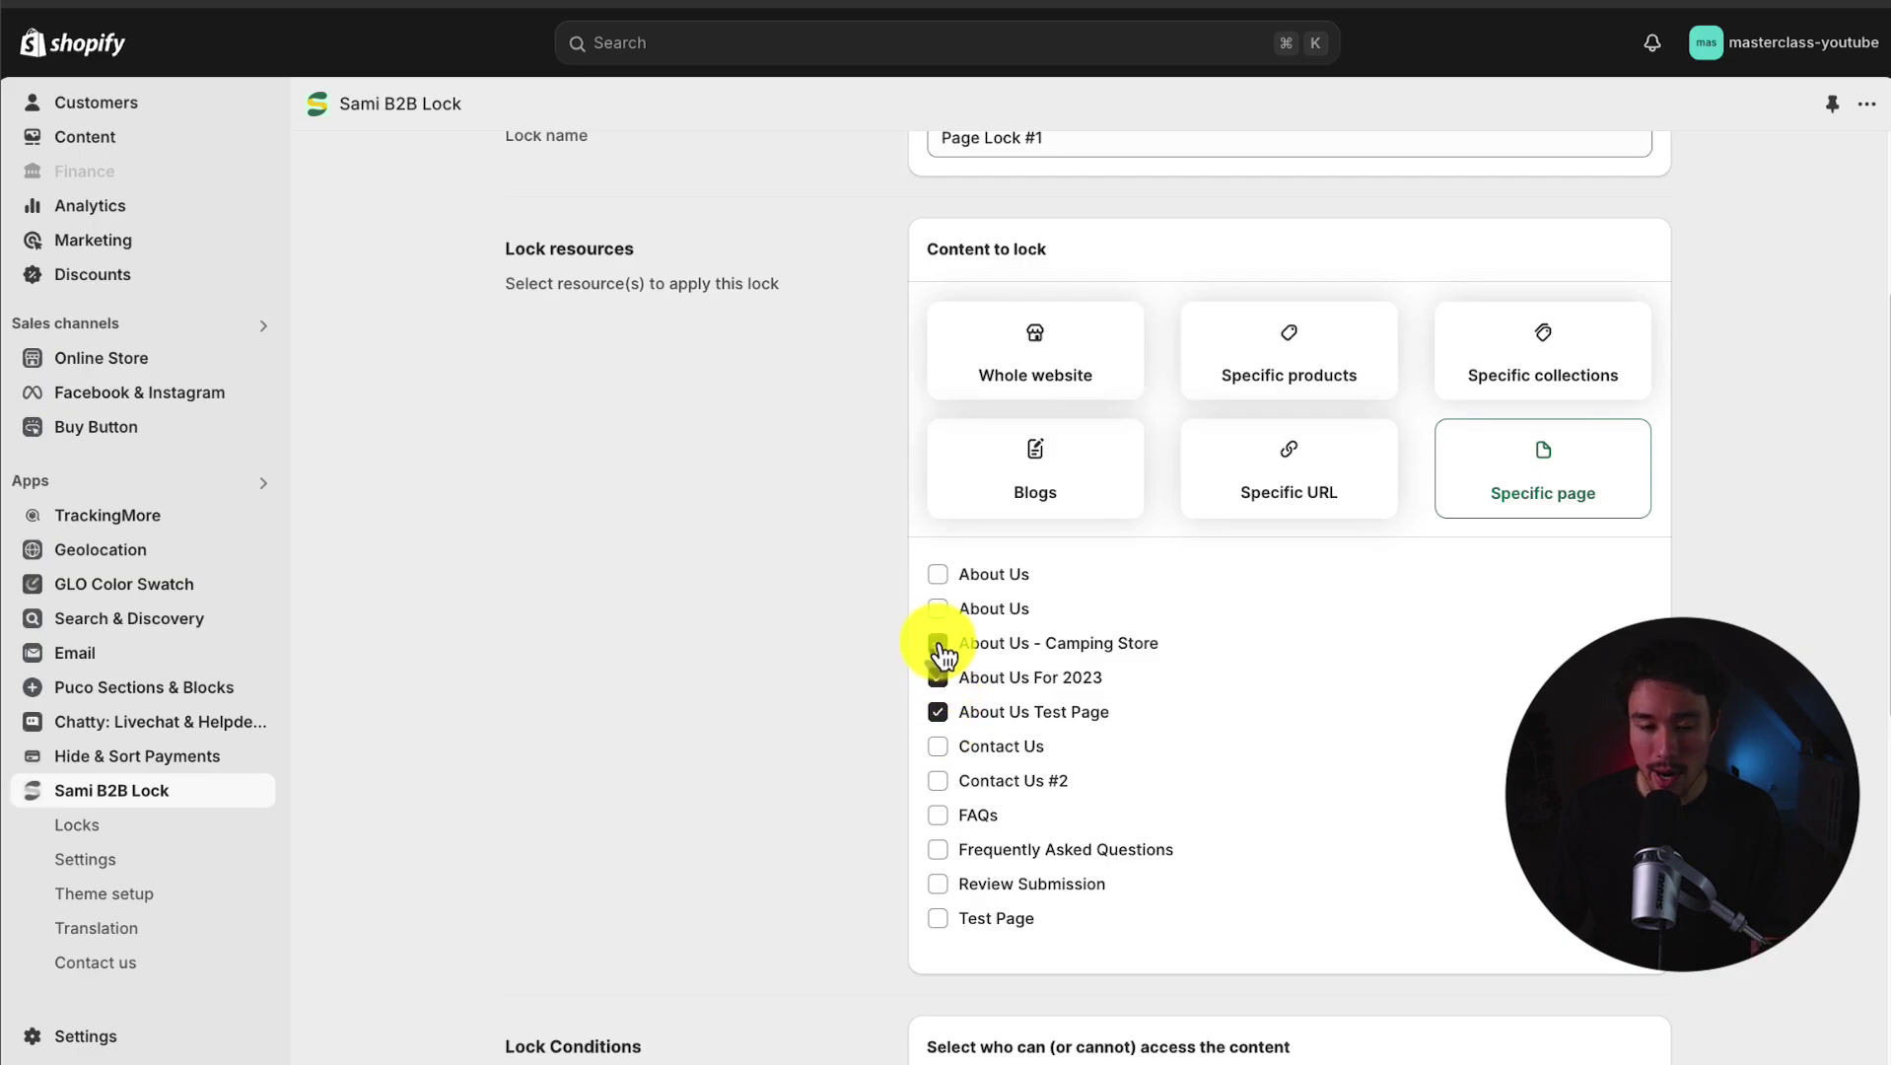
pyautogui.click(940, 643)
pyautogui.click(937, 608)
pyautogui.click(937, 574)
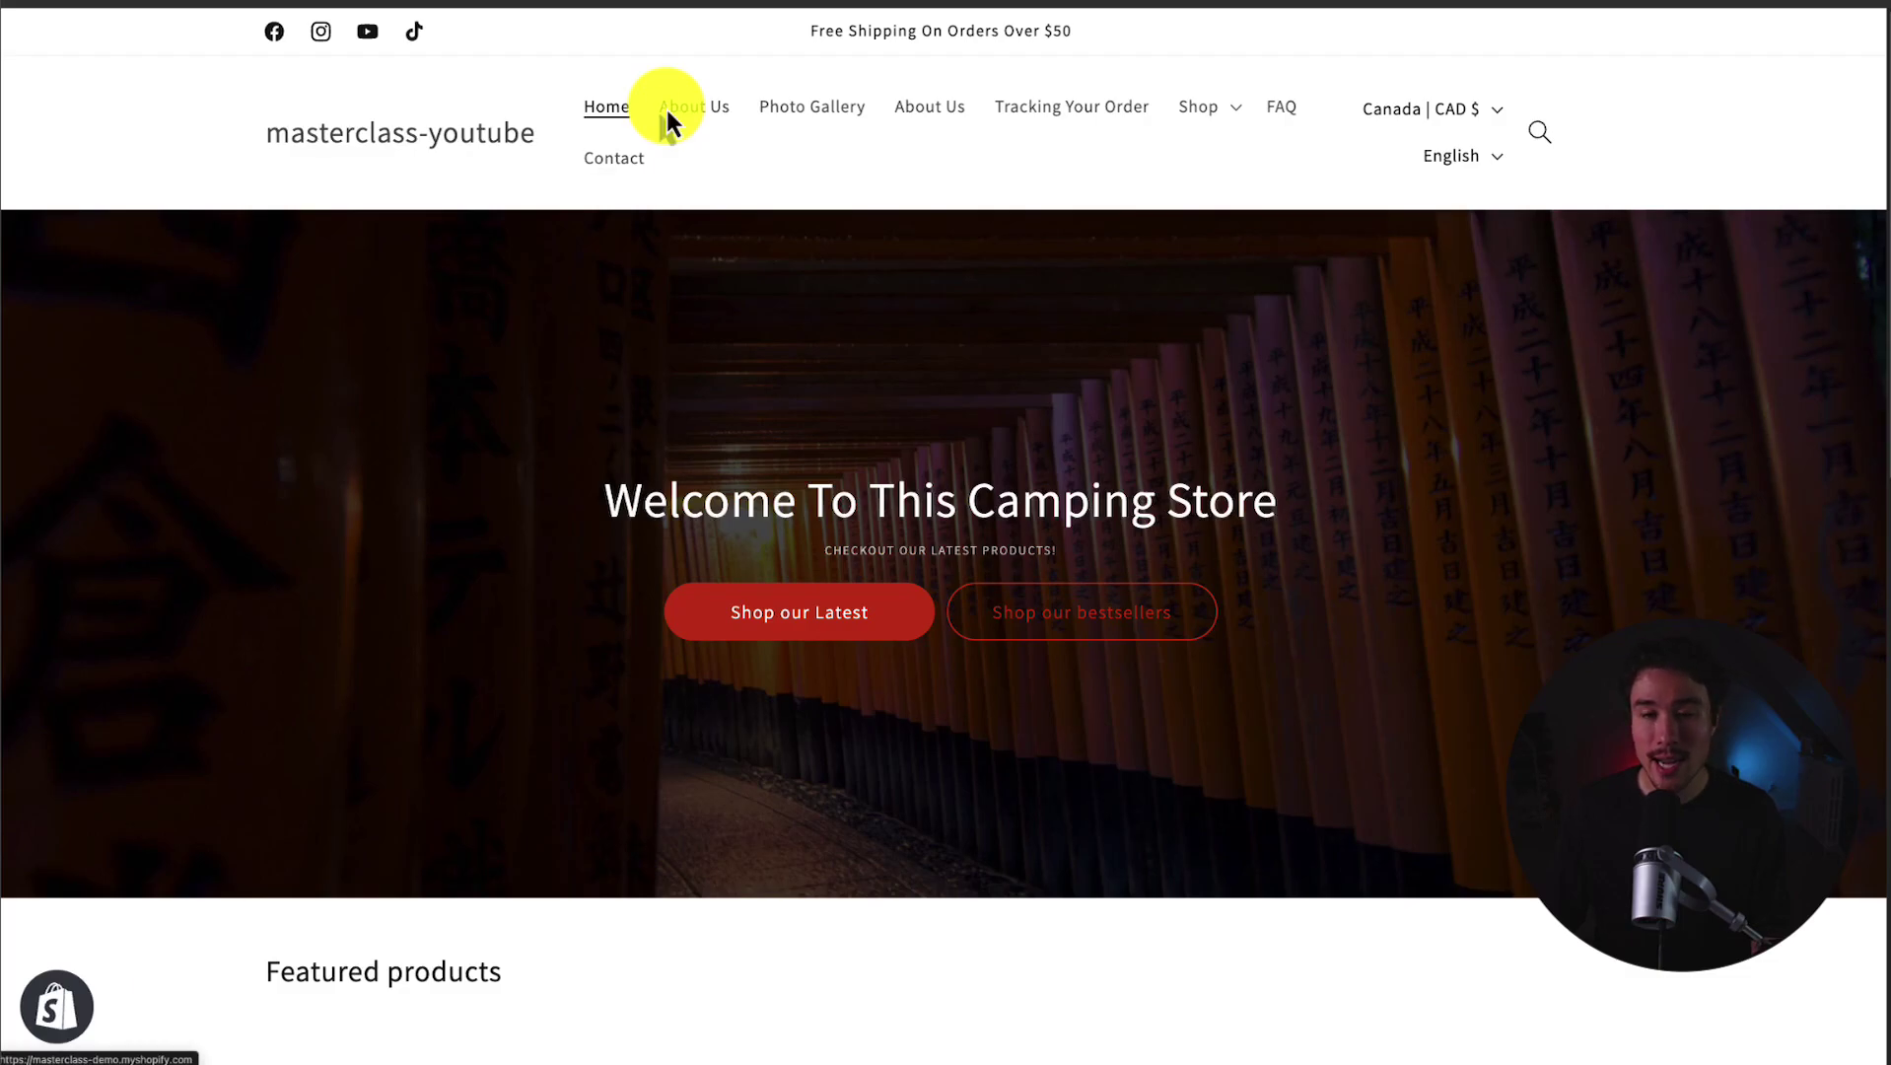
# Step: Open the storefront's About Us page and look through it
pyautogui.click(676, 111)
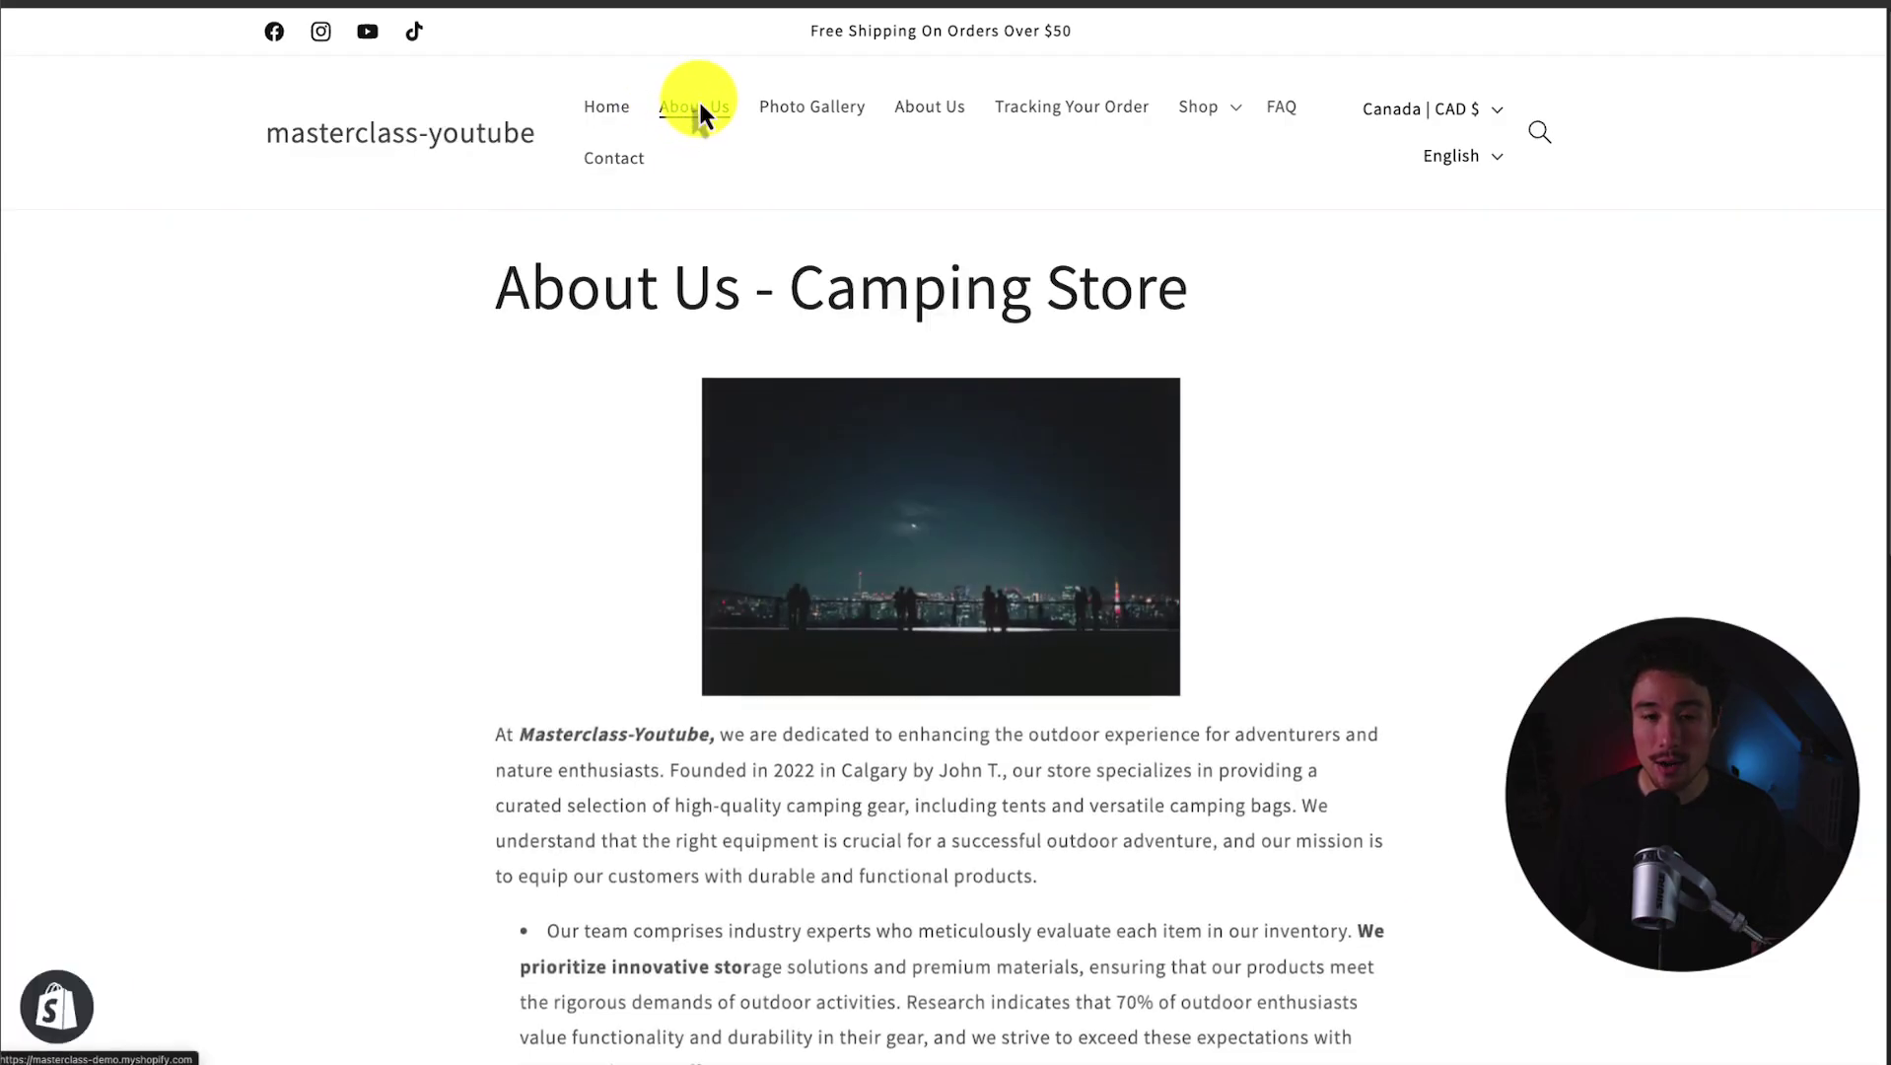
pyautogui.scroll(-1, 699, 106)
pyautogui.scroll(-8, 697, 99)
pyautogui.scroll(9, 676, 63)
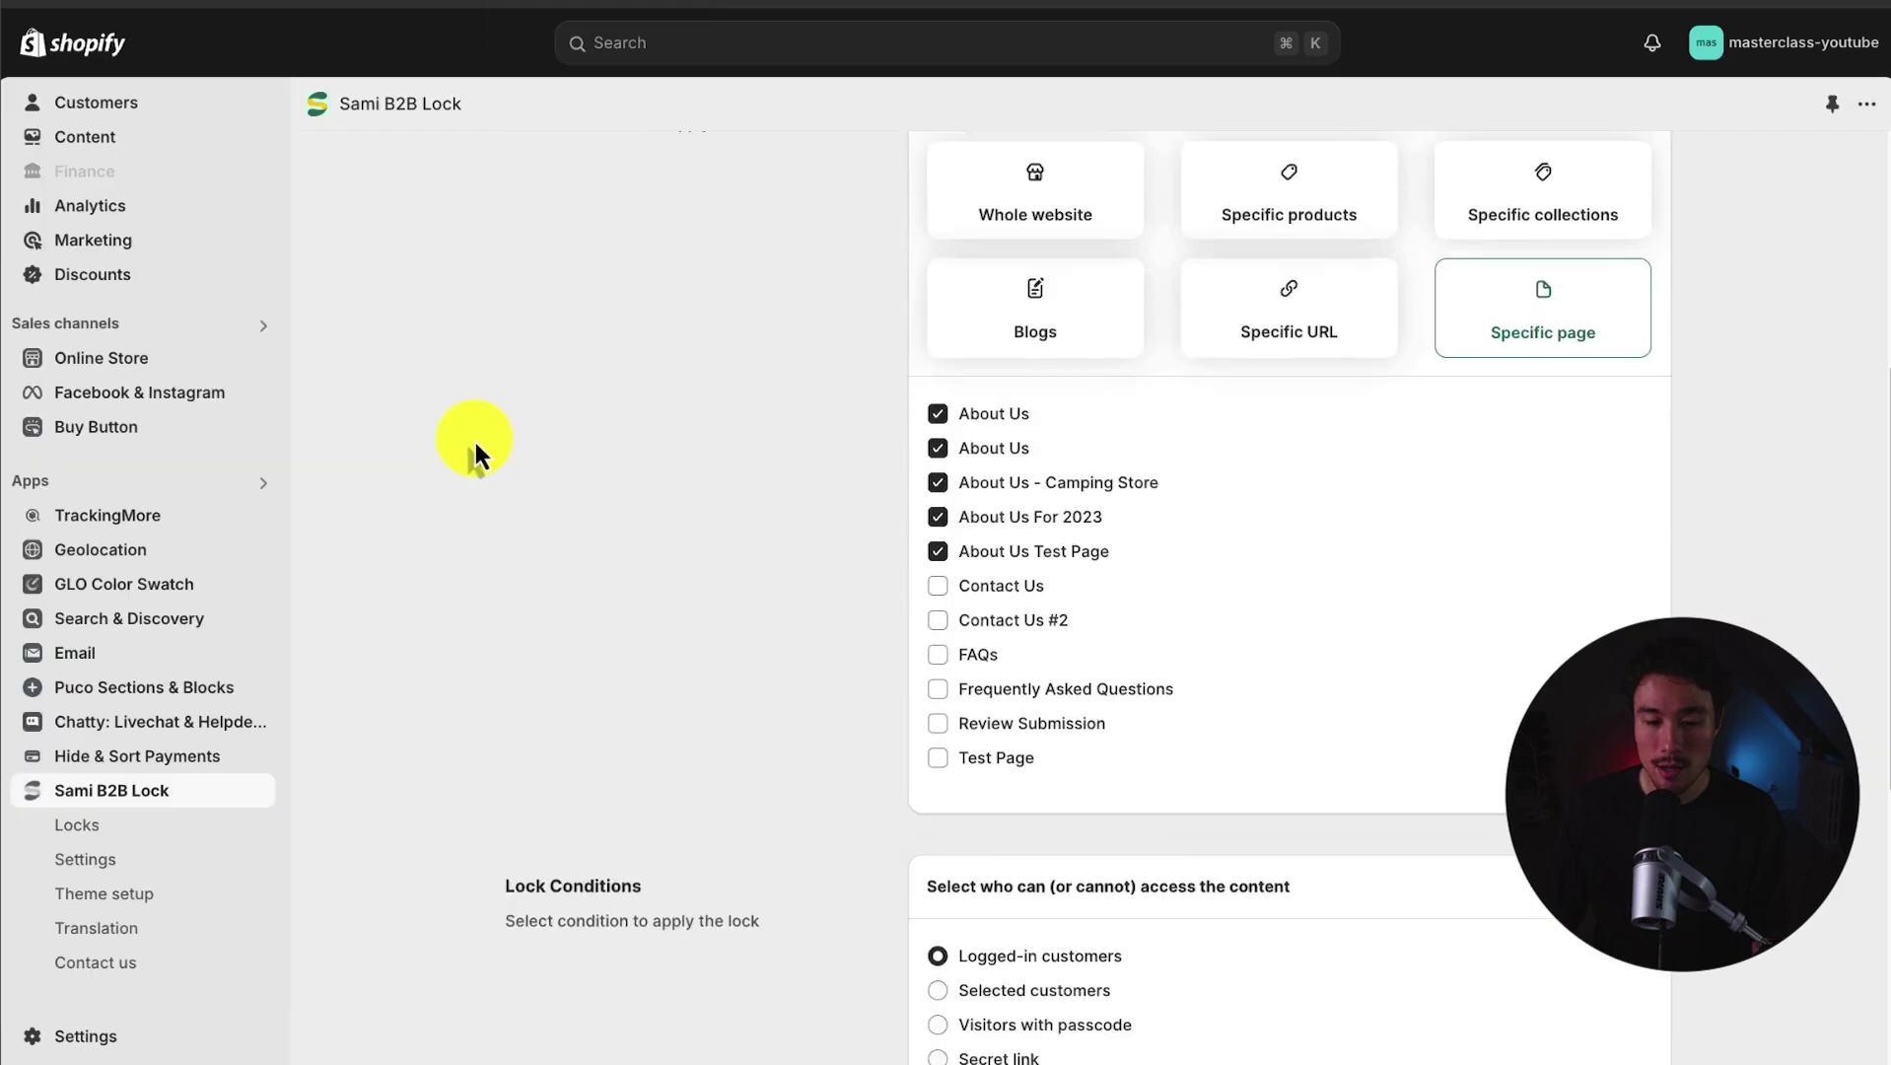
# Step: Set the access condition to protect the pages with a visitor passcode
pyautogui.scroll(-3, 1864, 533)
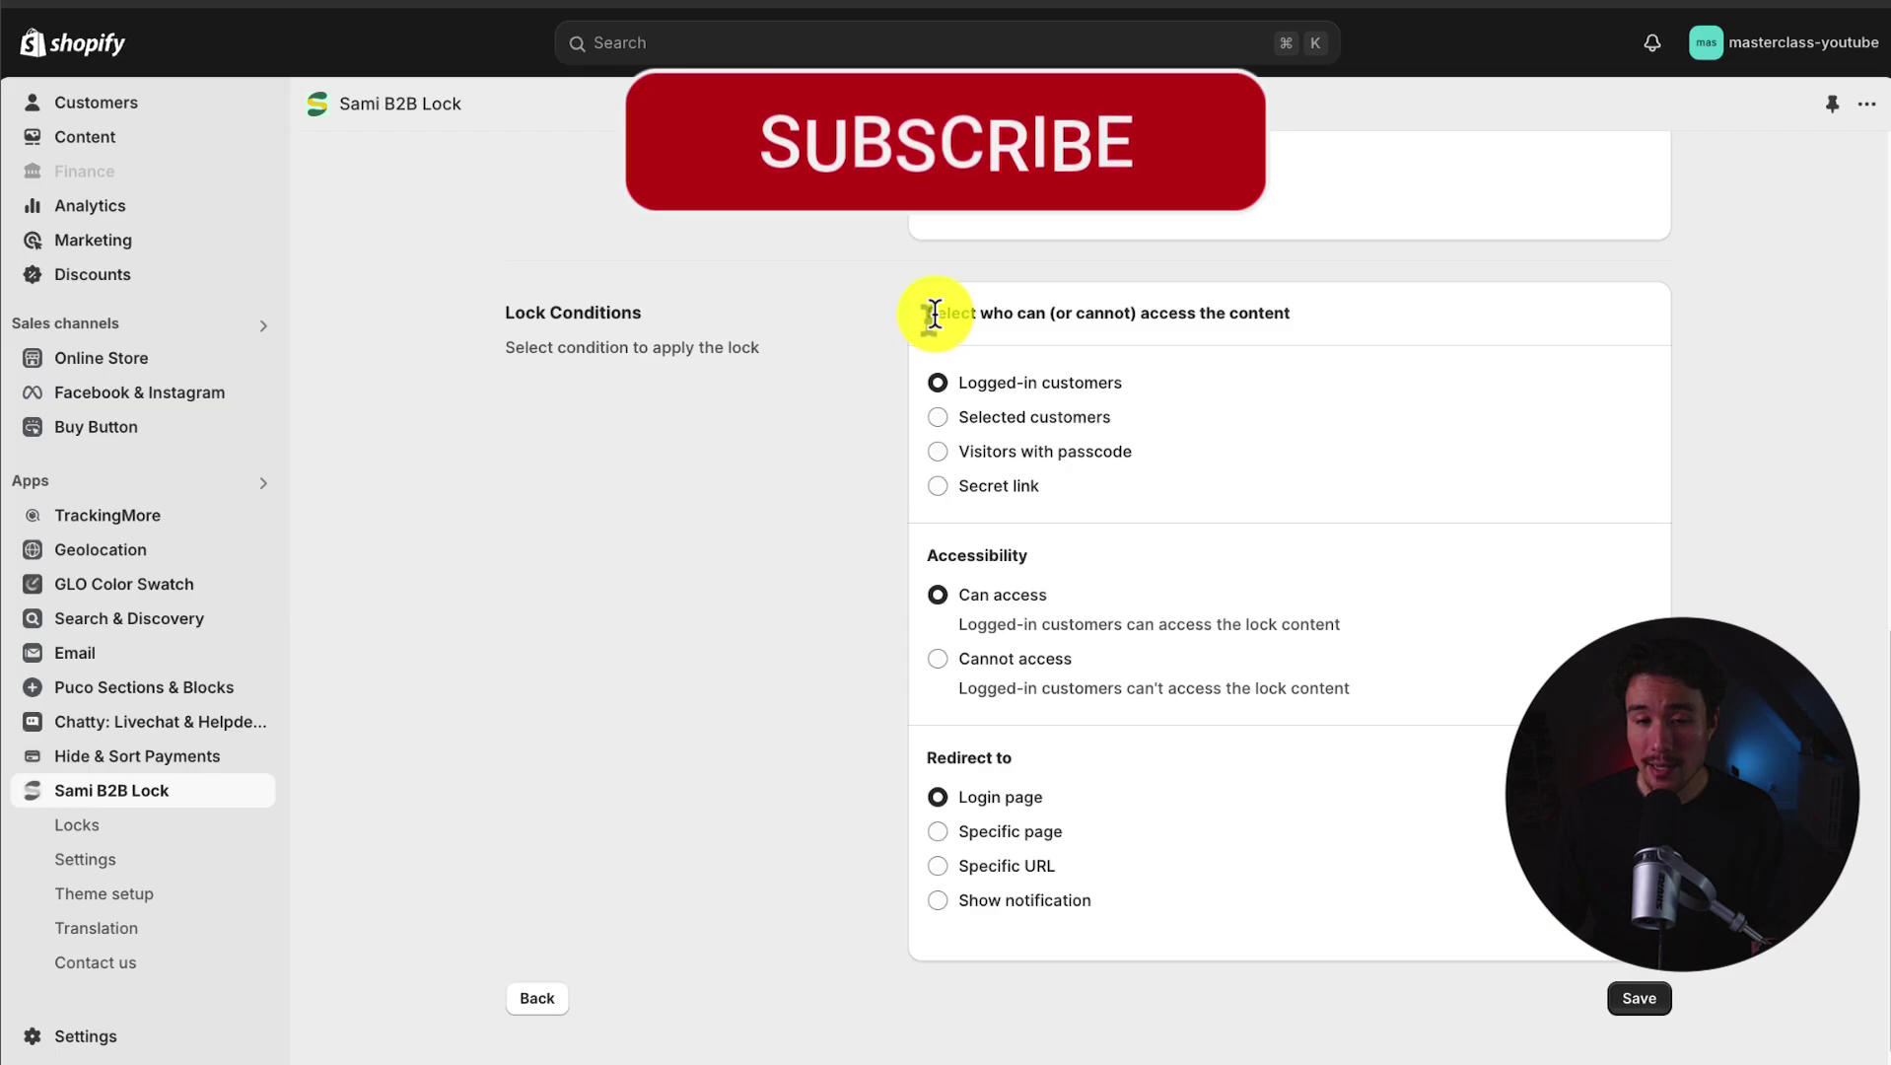
pyautogui.moveTo(926, 312); pyautogui.dragTo(1282, 341)
pyautogui.click(1357, 338)
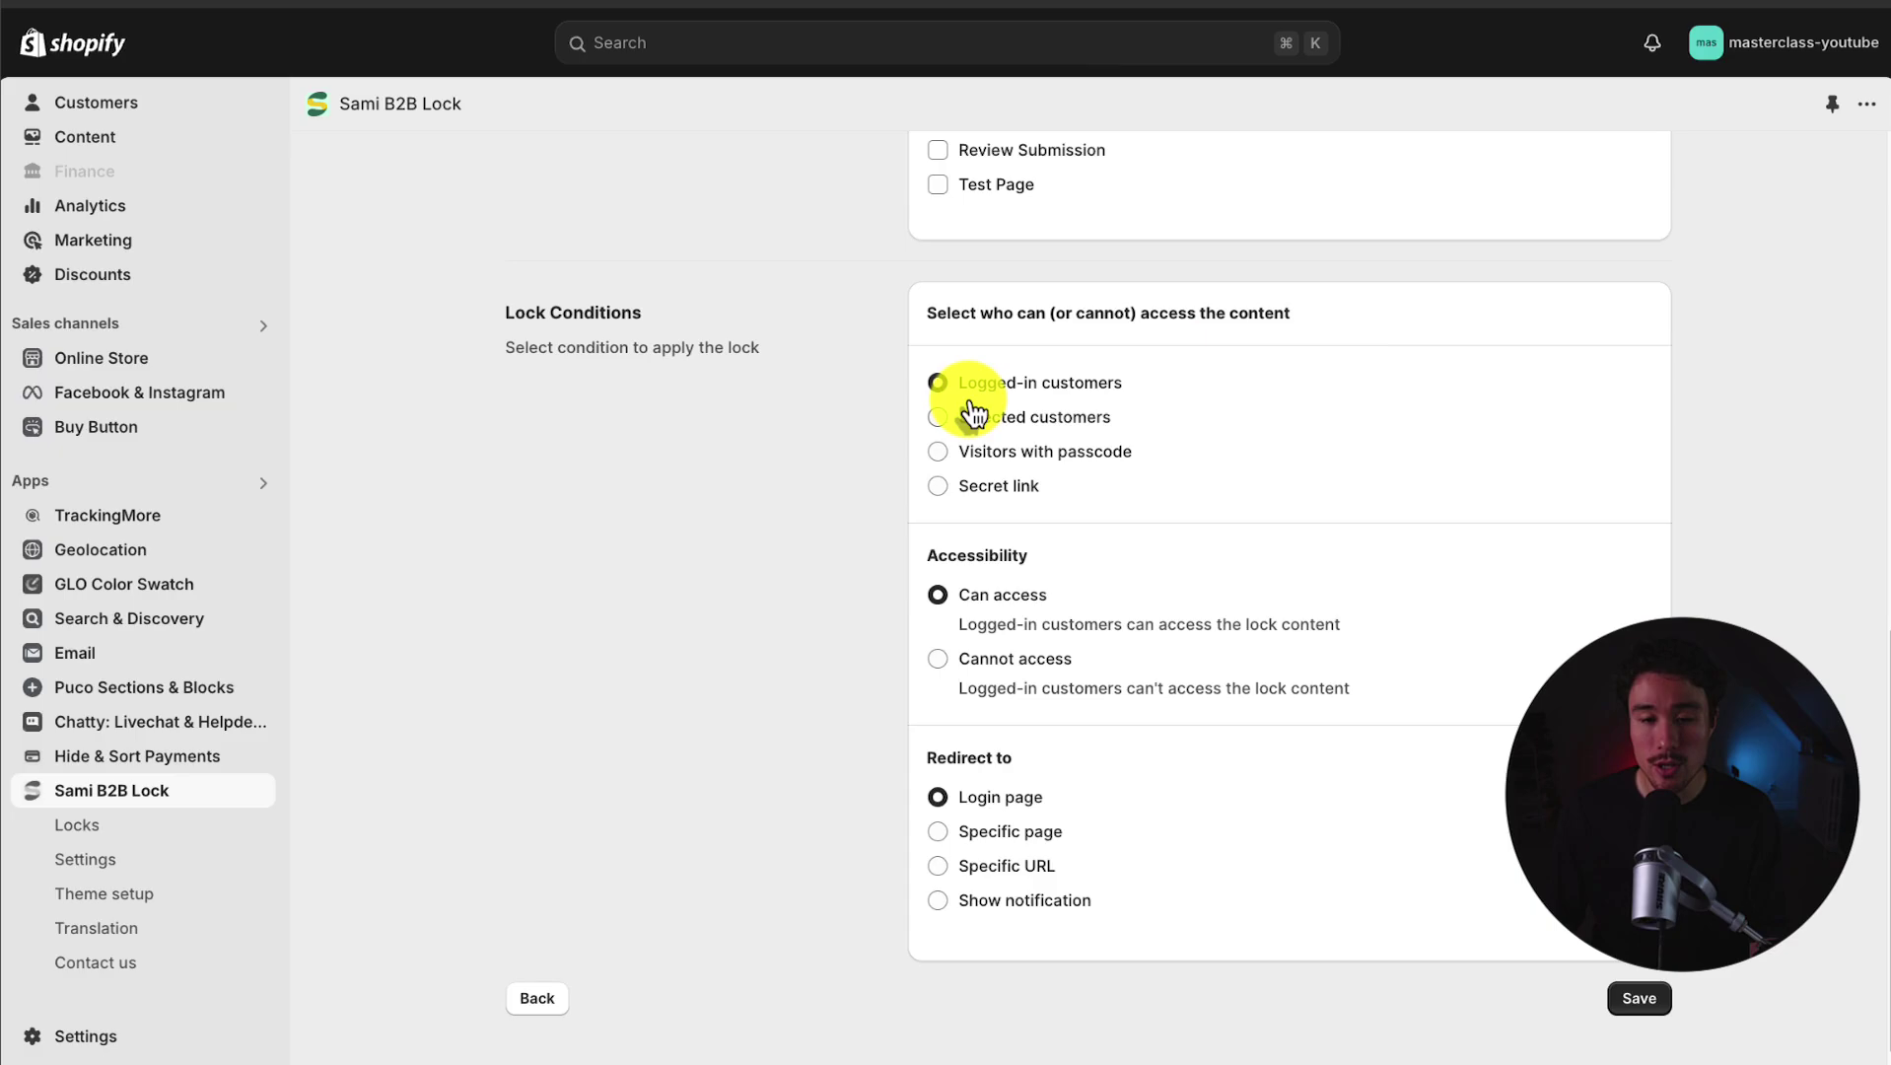
pyautogui.click(1012, 439)
pyautogui.click(1022, 453)
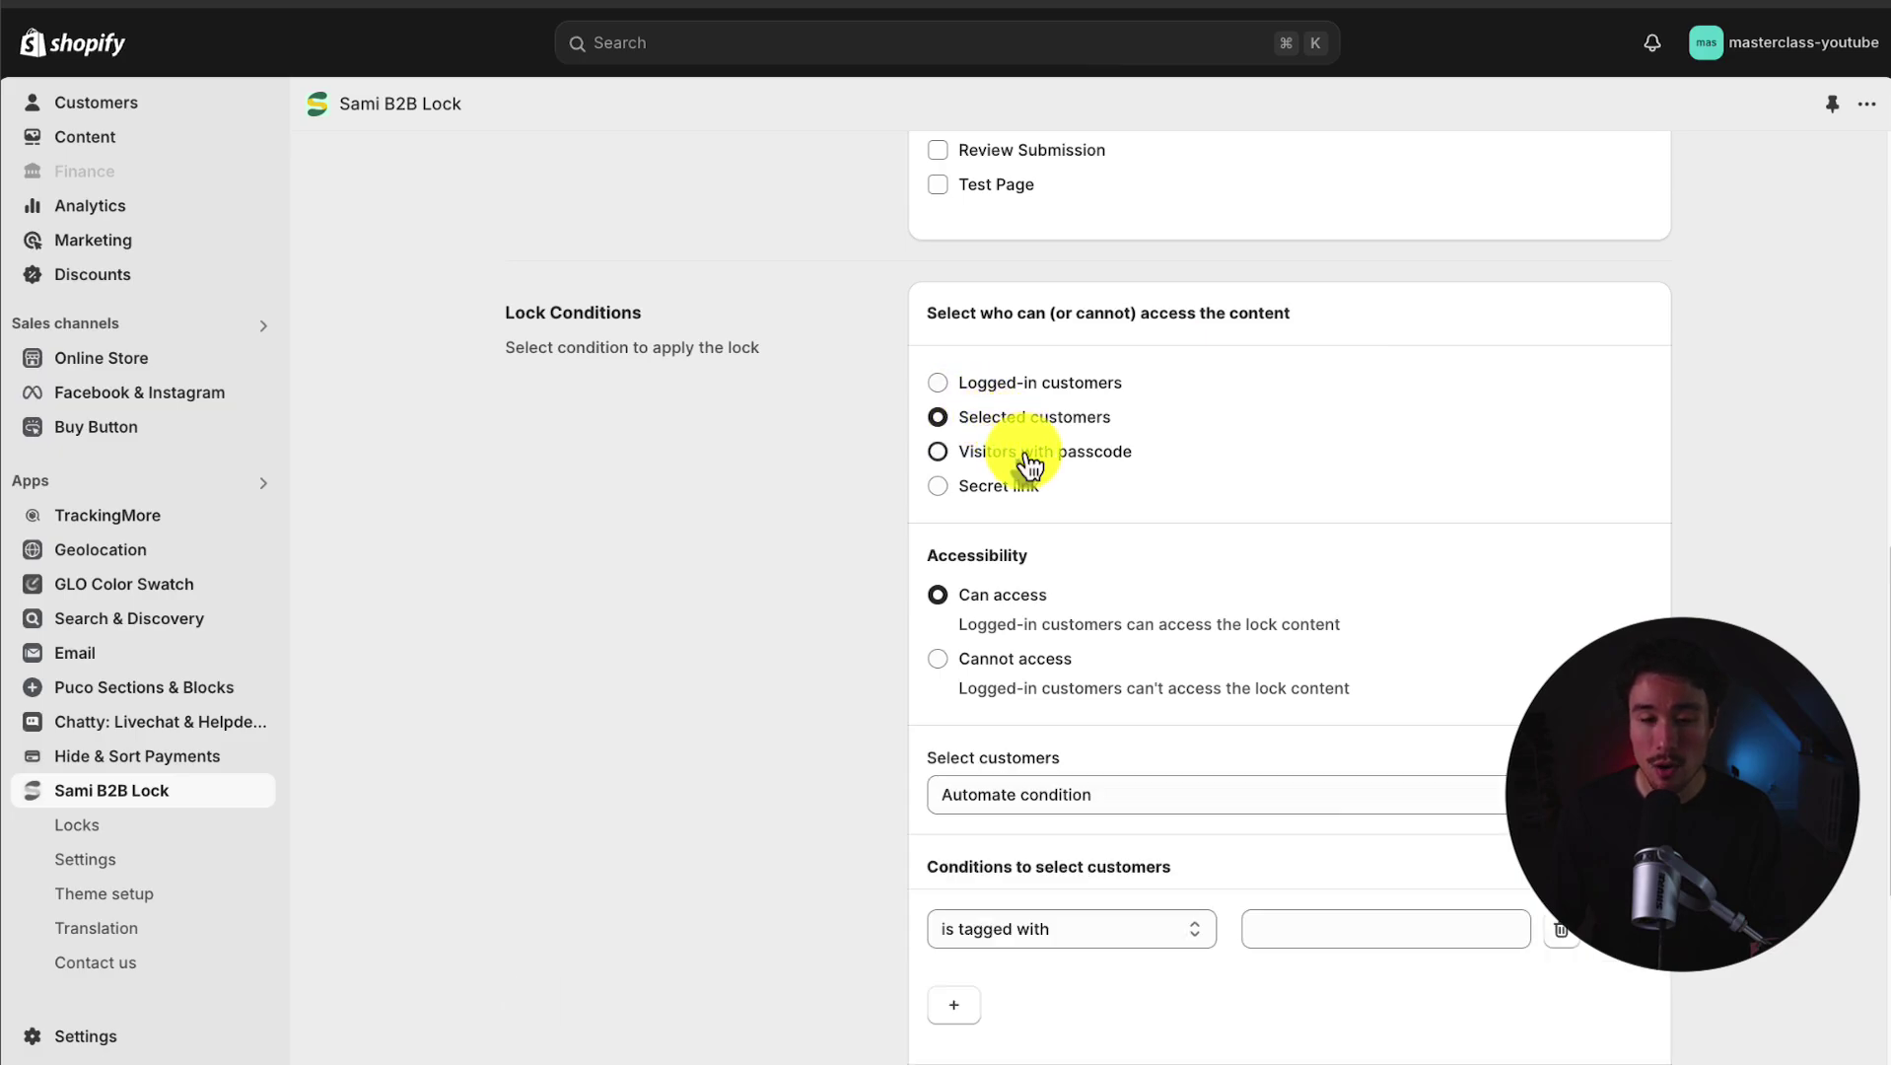
# Step: Add a visitor passcode to Page Lock #1
pyautogui.scroll(-2, 1144, 447)
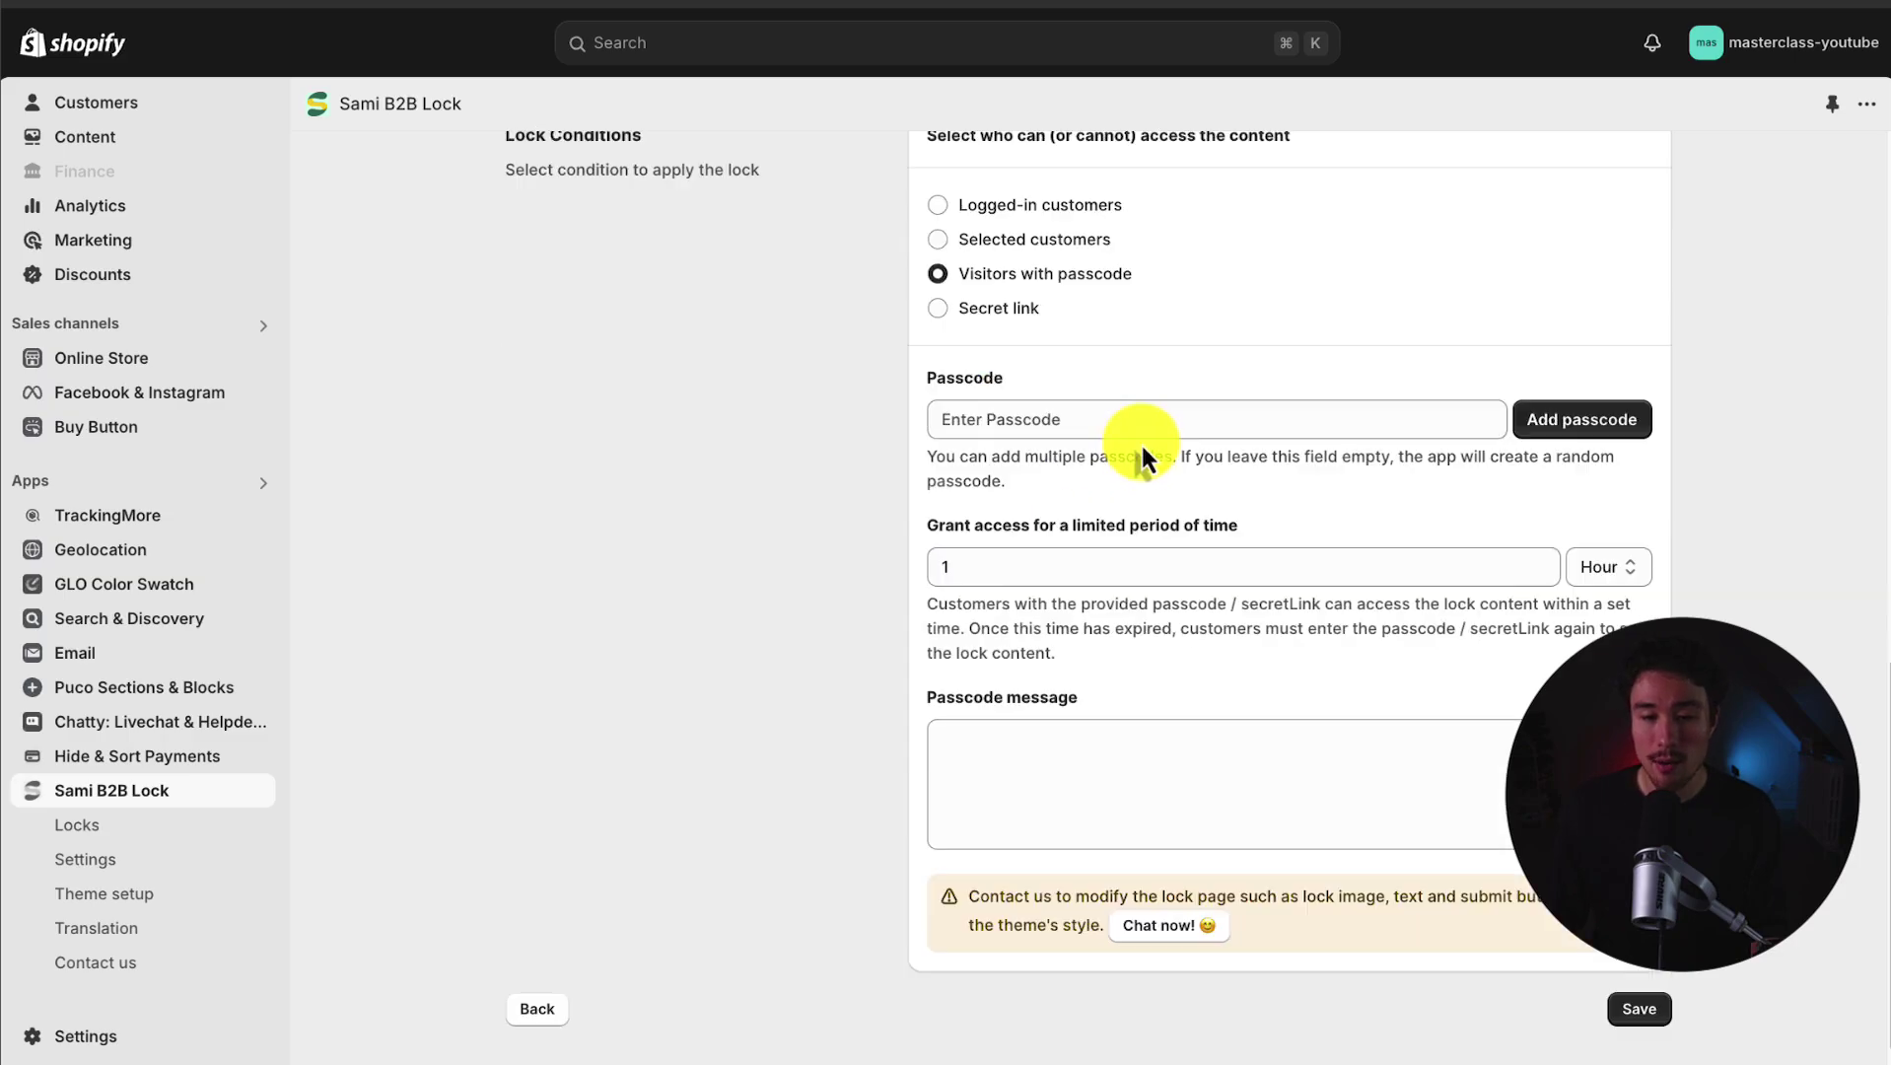
pyautogui.click(1131, 419)
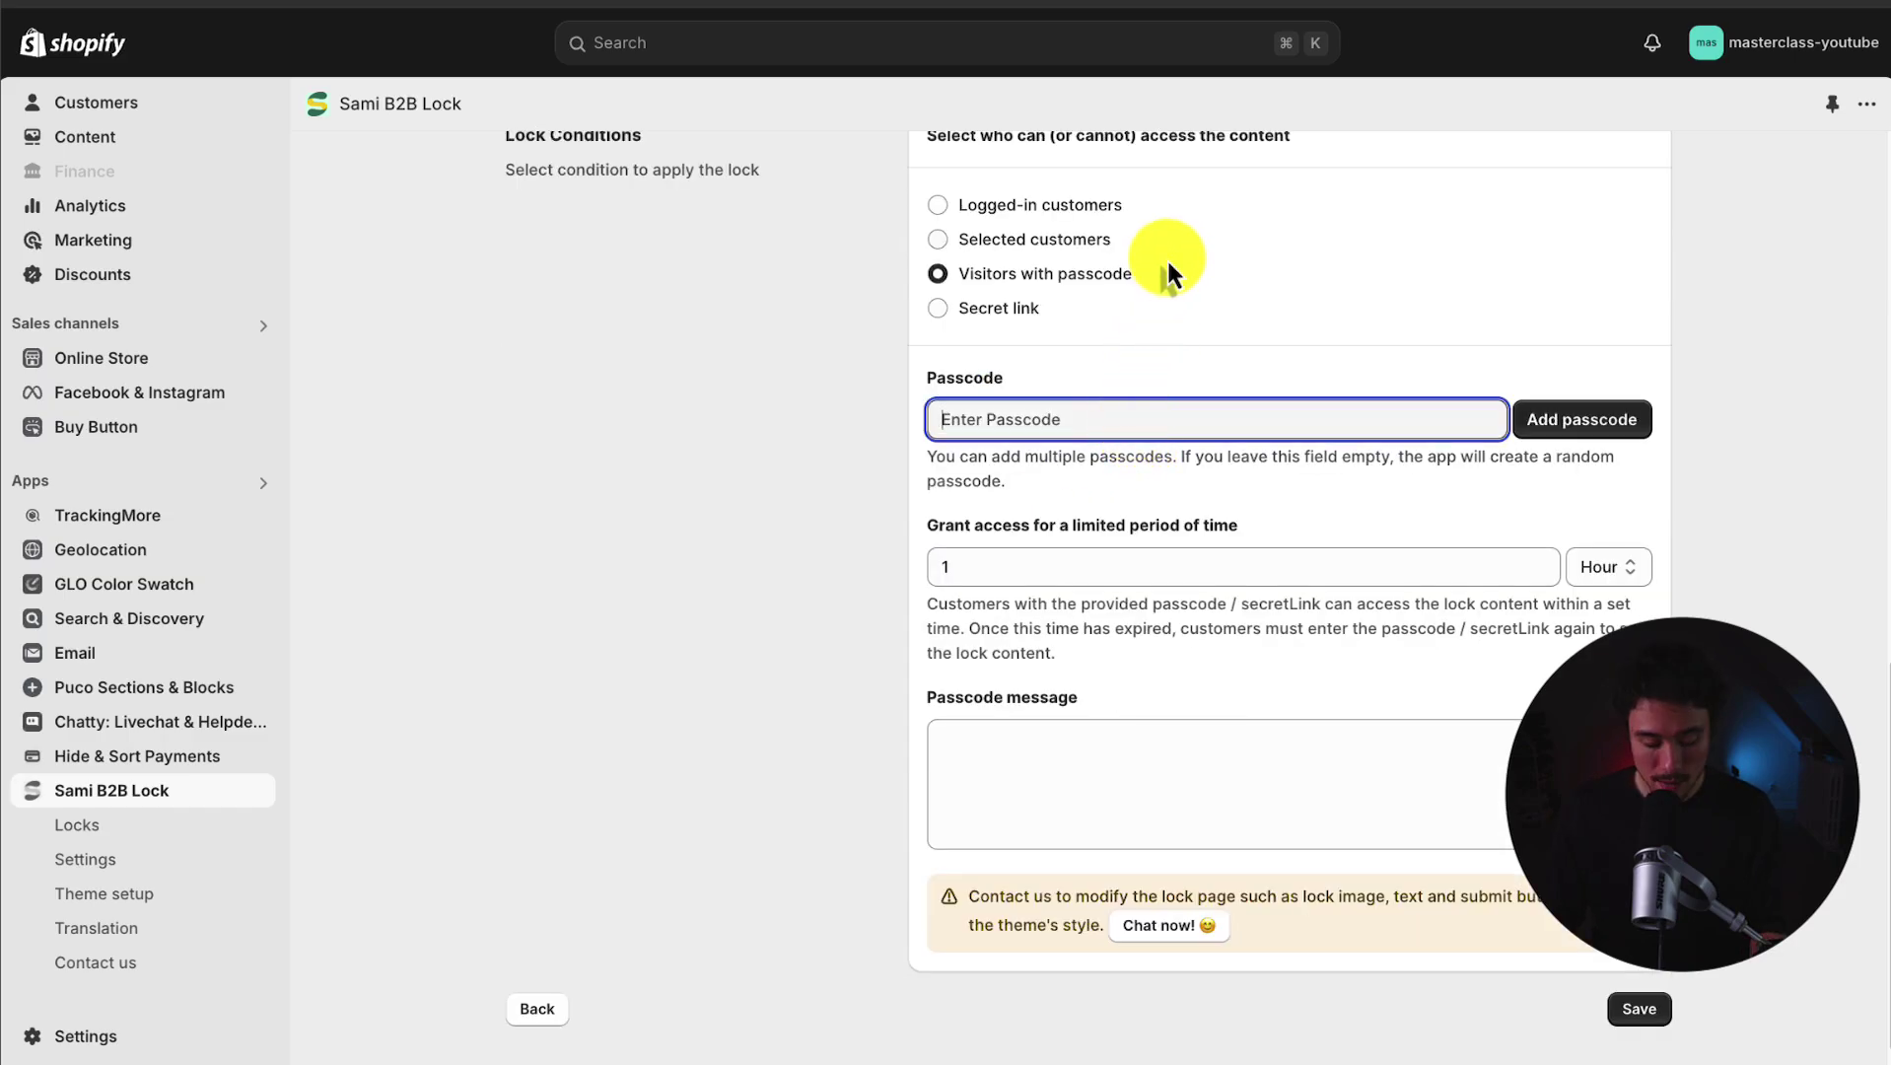
pyautogui.write('123')
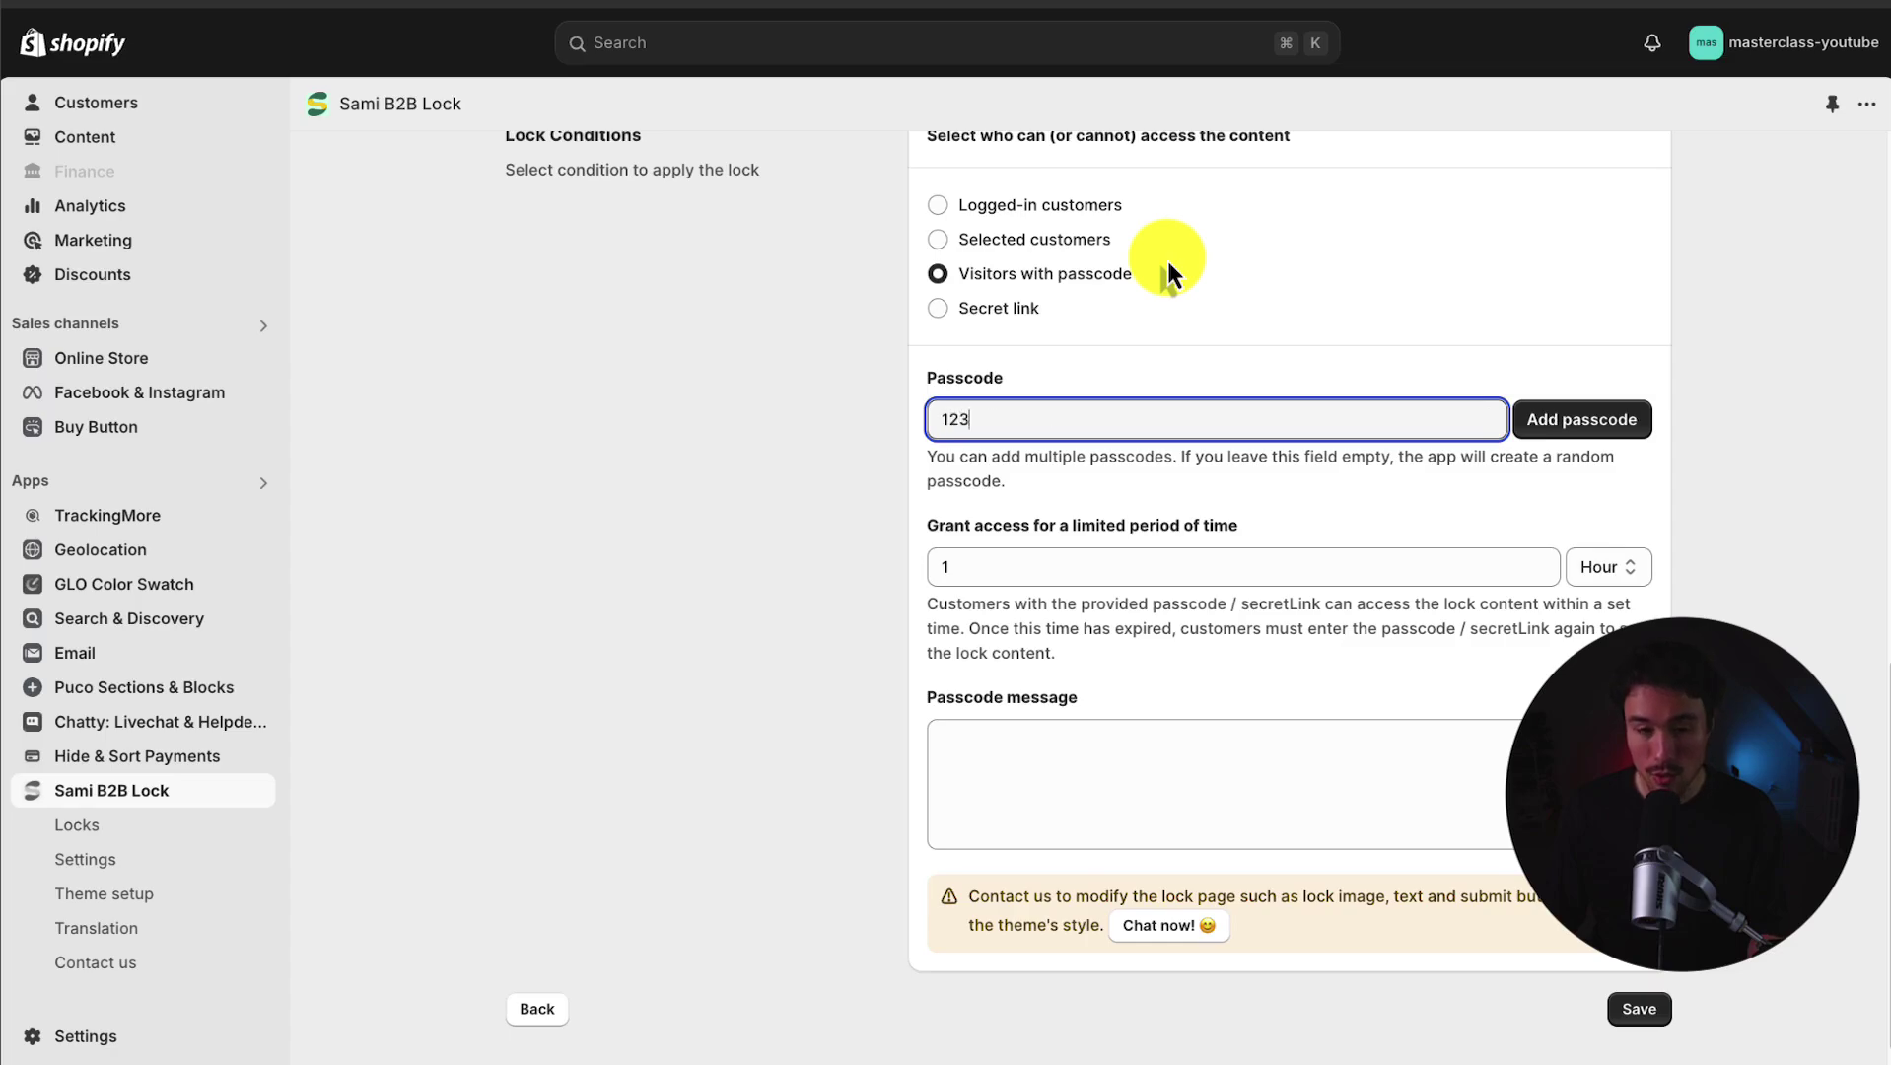
pyautogui.write('45')
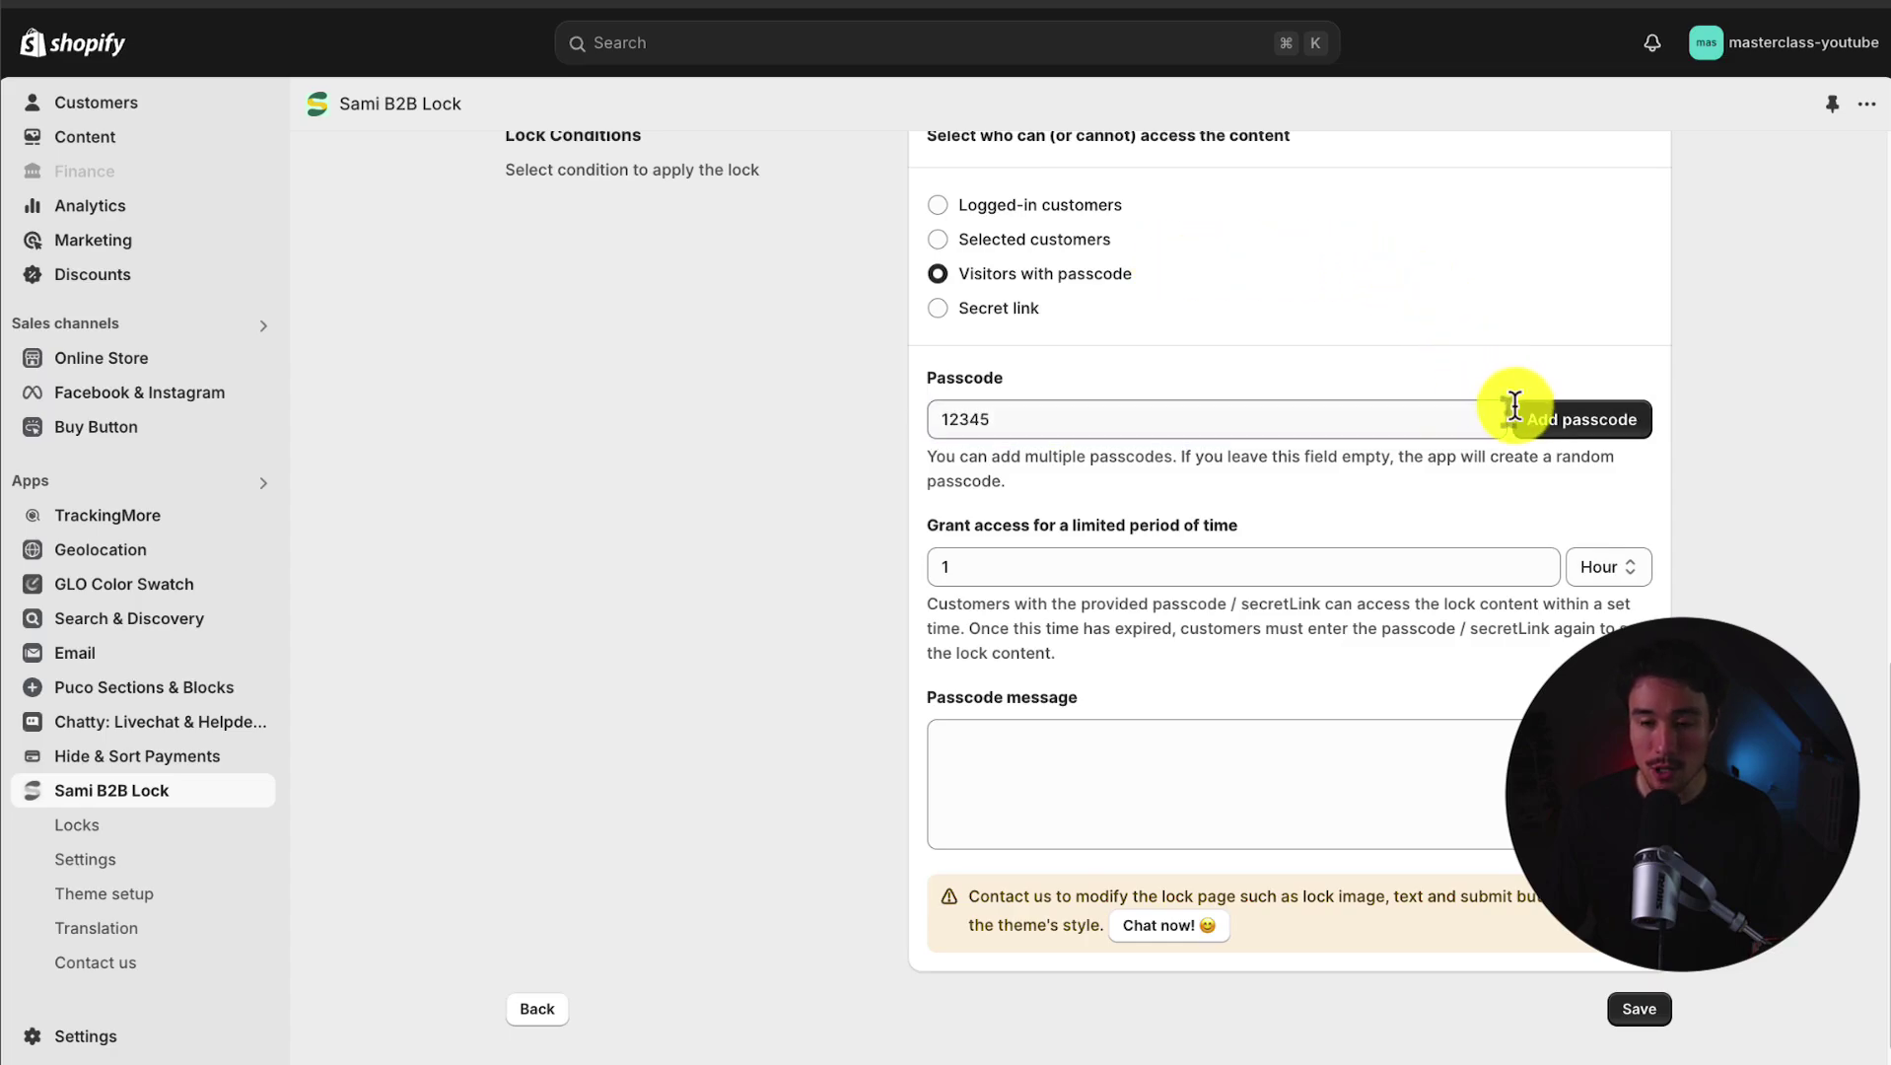
pyautogui.click(1535, 434)
# Step: Set the passcode message to 'You have been given the passcode by the owner'
pyautogui.scroll(-2, 1535, 434)
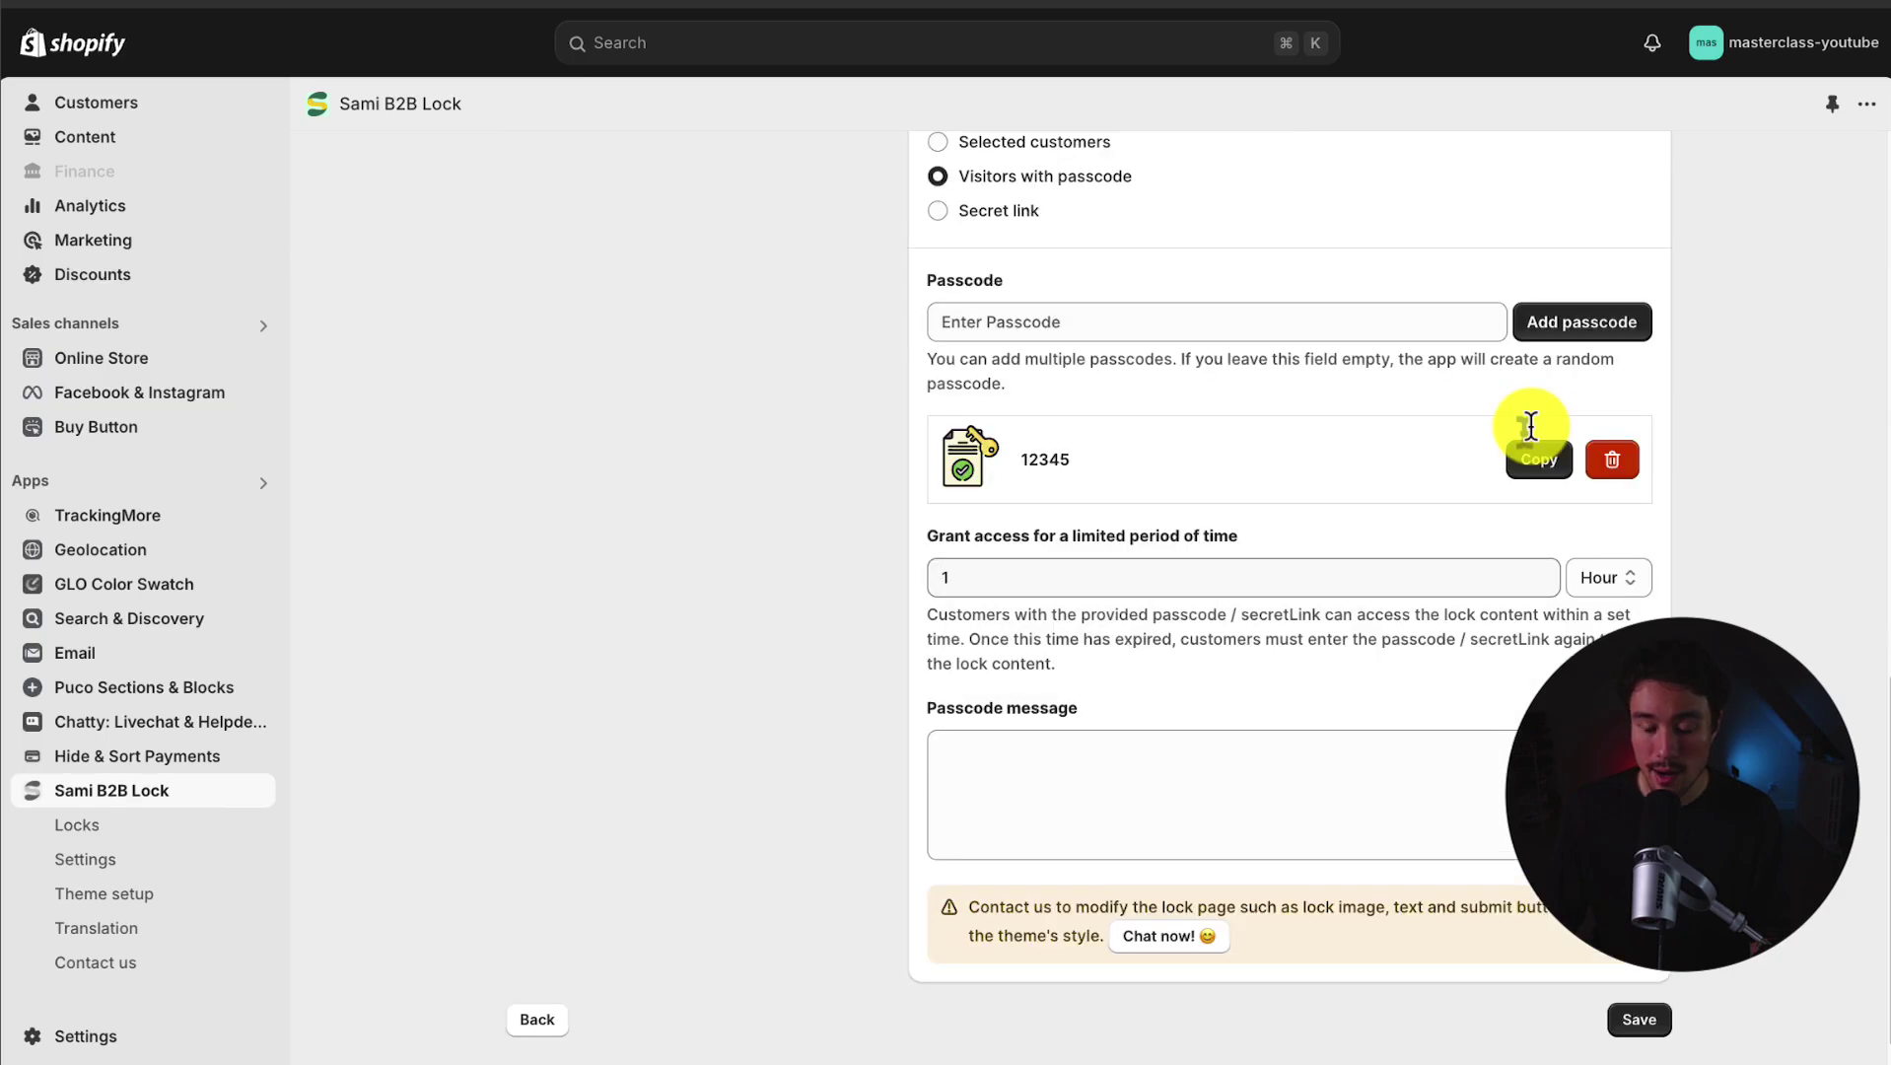
pyautogui.scroll(-1, 1127, 712)
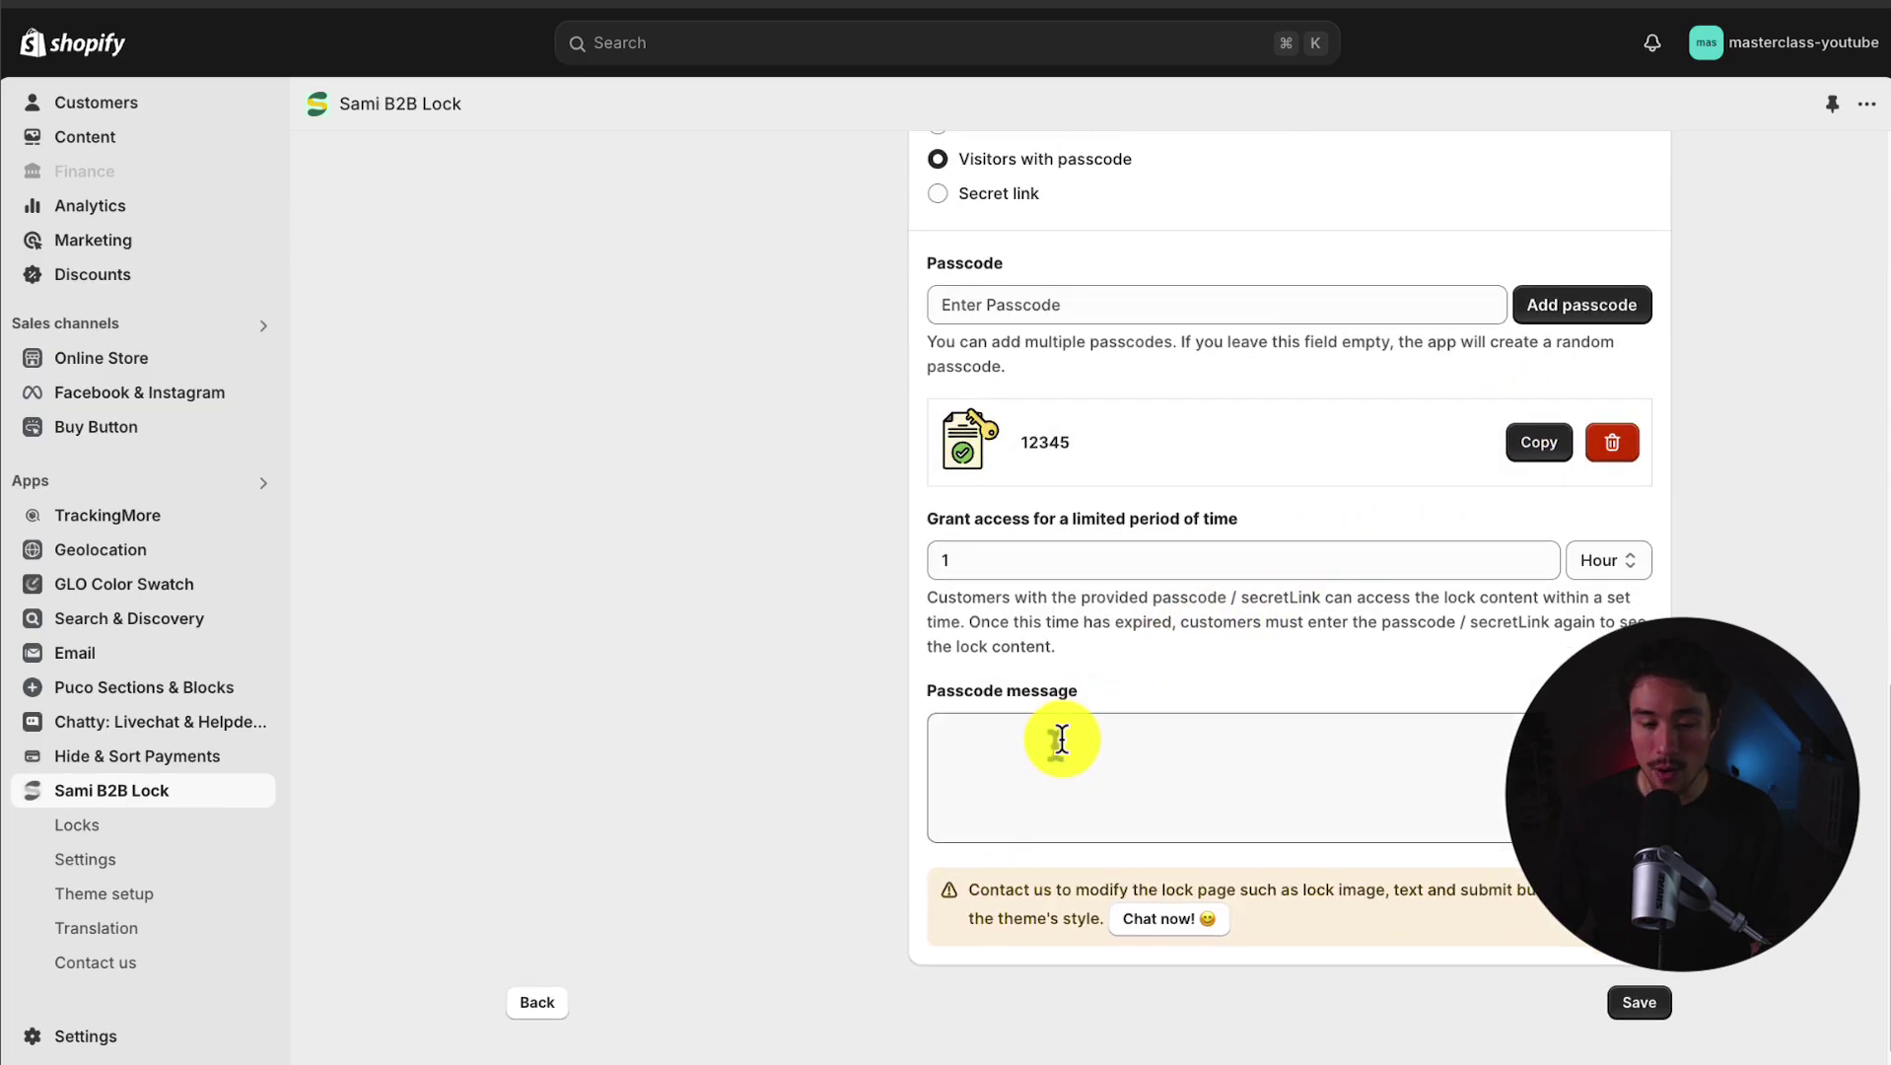
pyautogui.click(1060, 739)
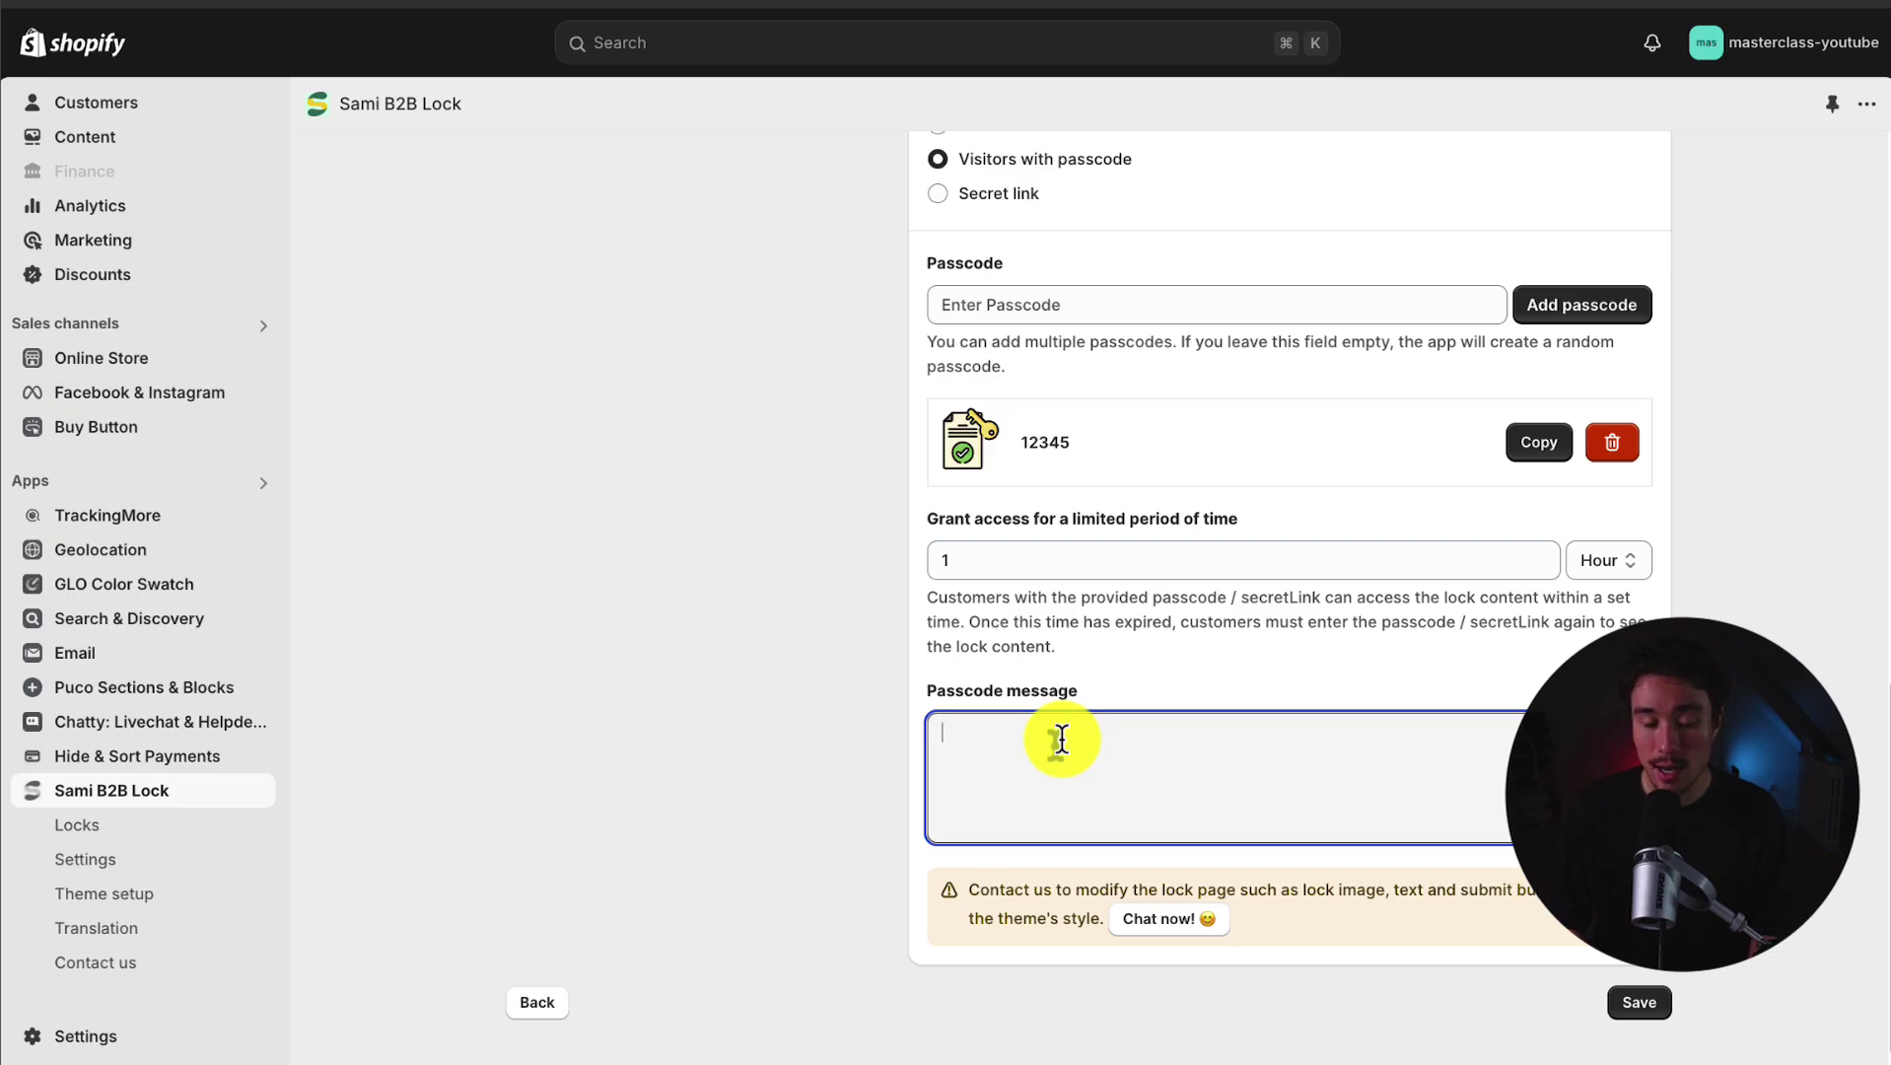
pyautogui.write('You have been given')
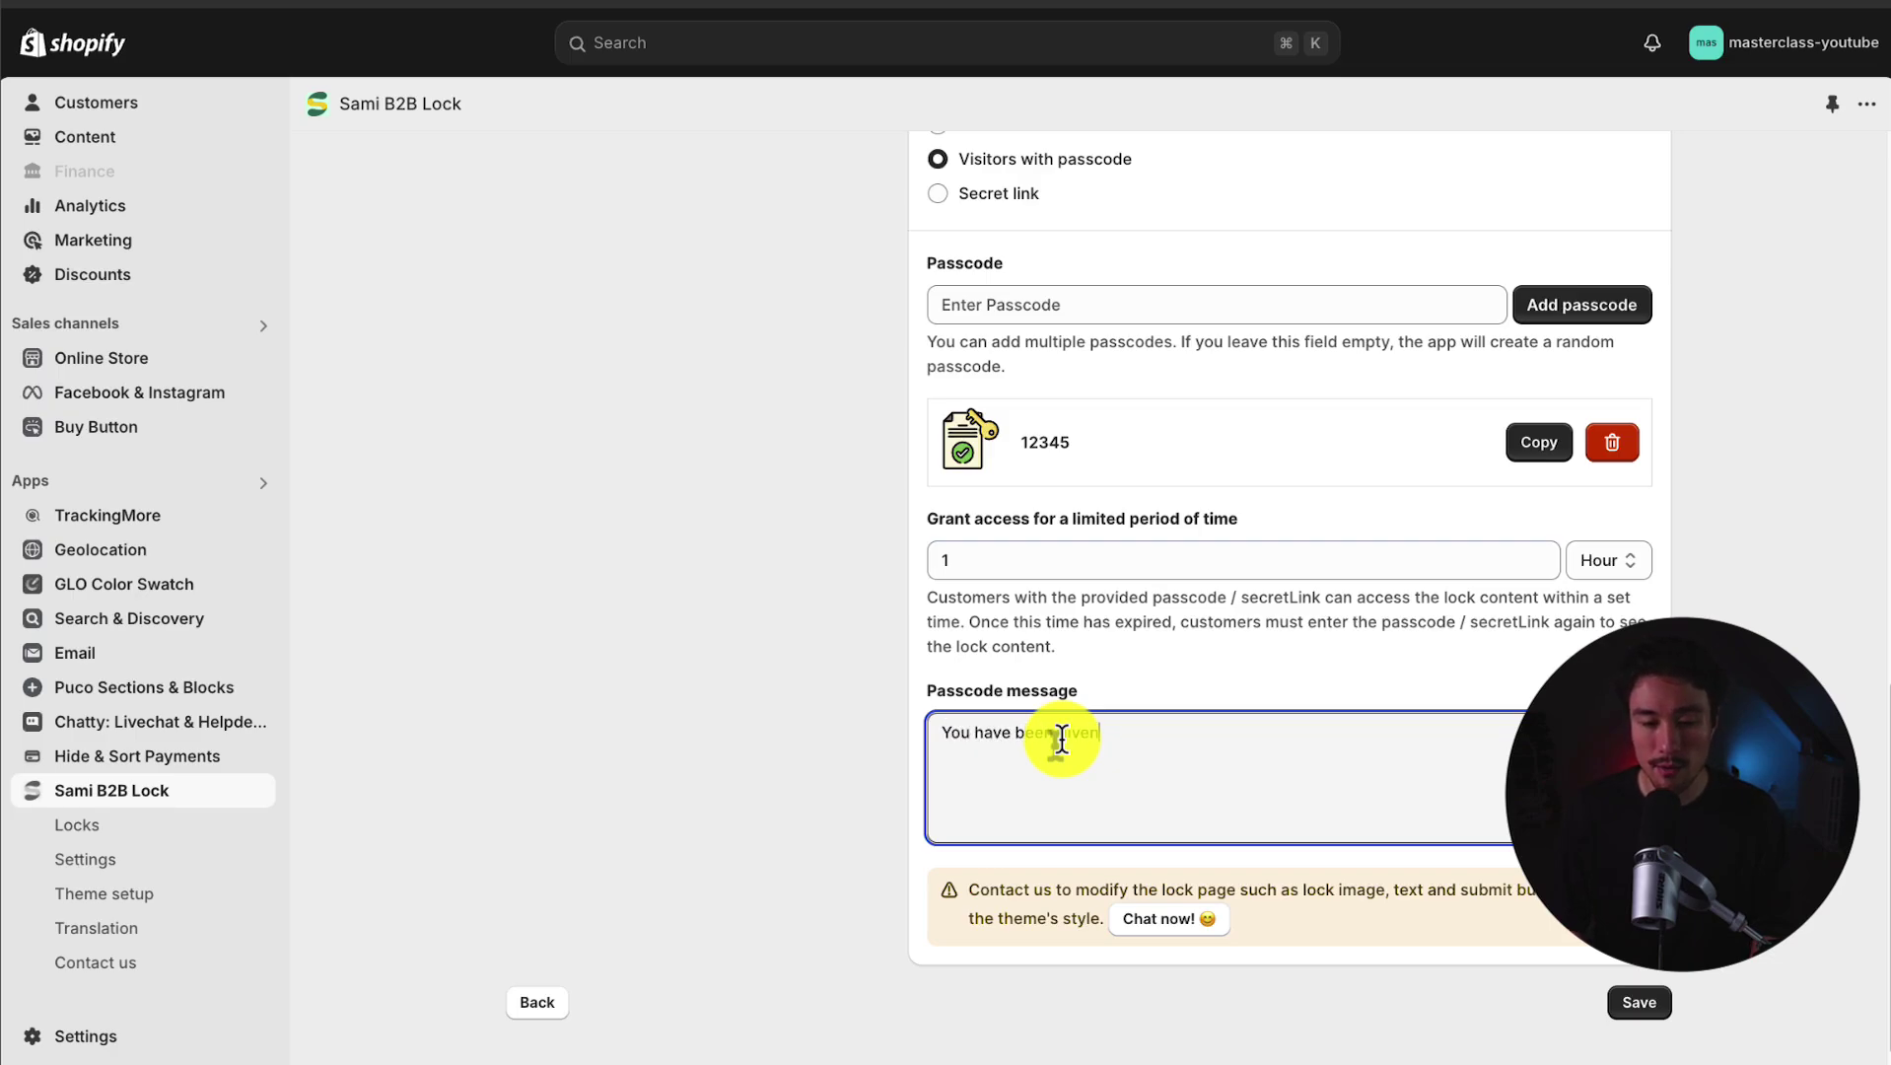
pyautogui.write(' the passcode by the ')
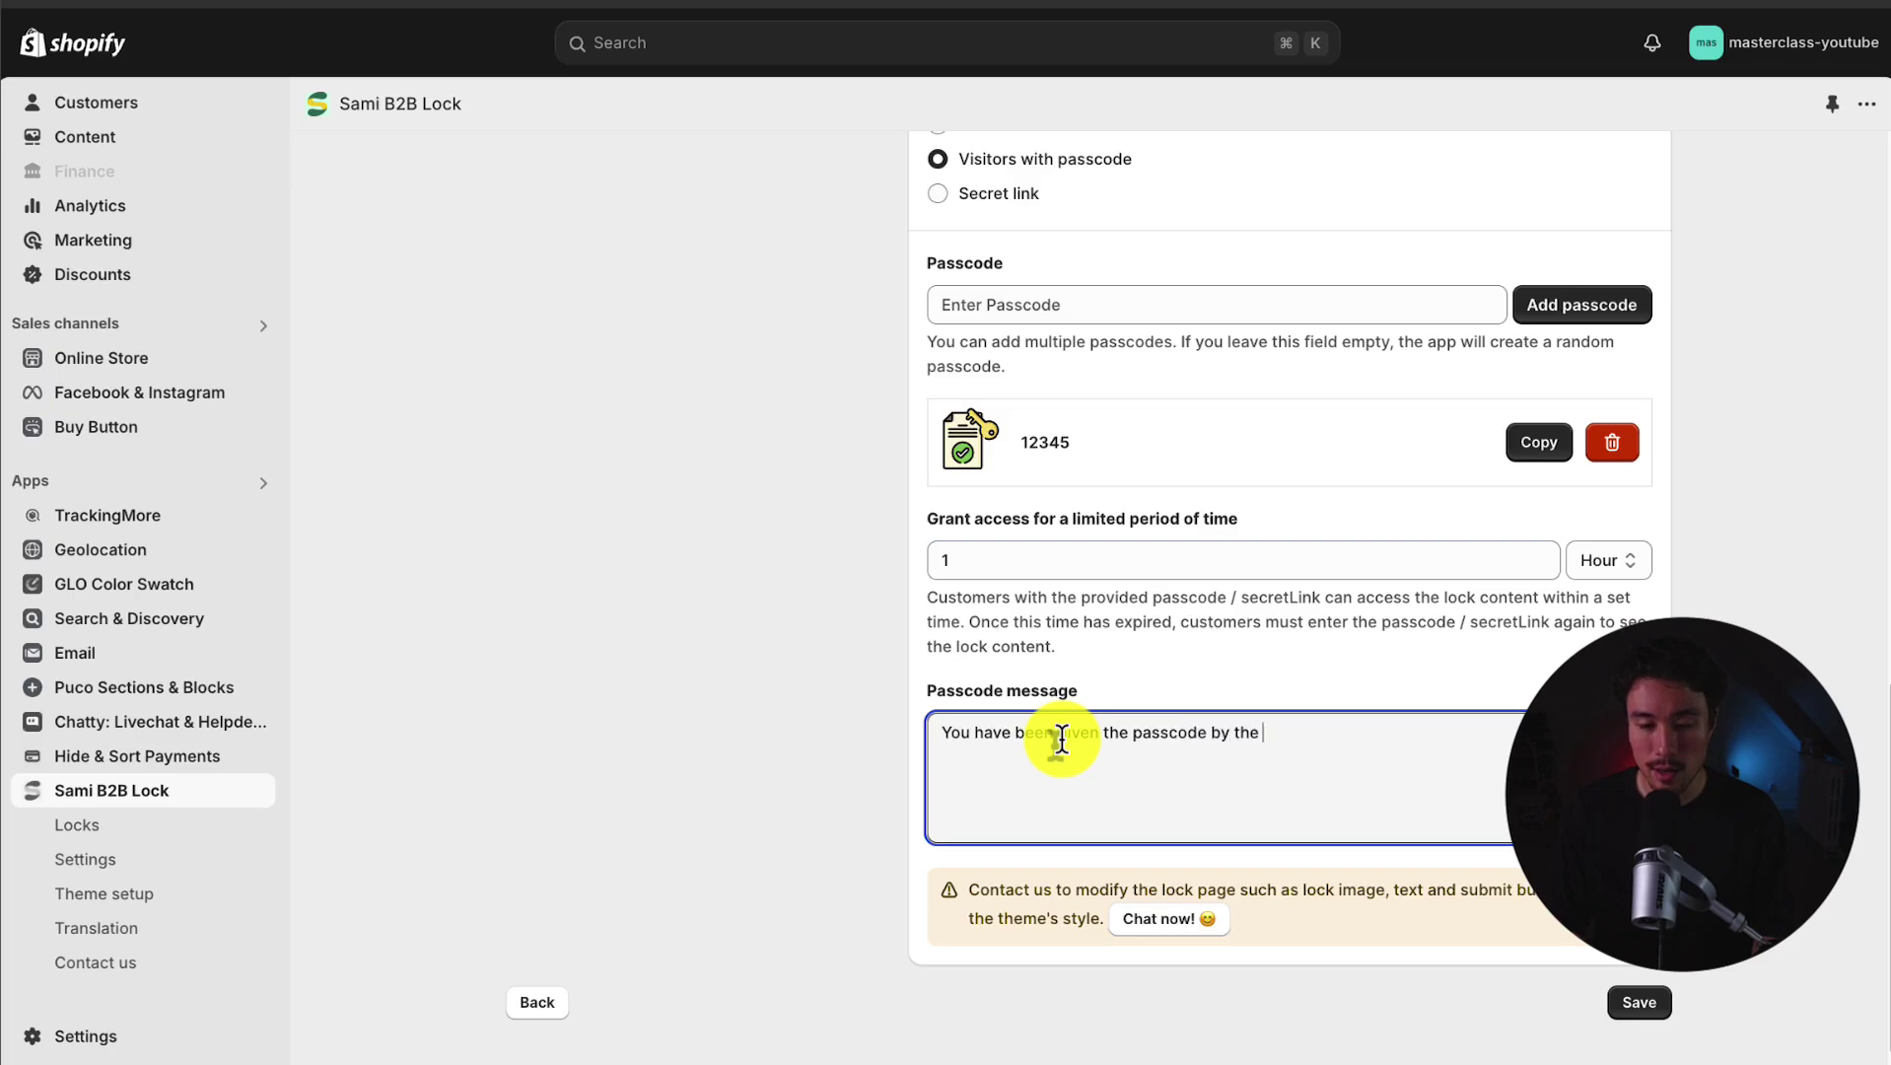
pyautogui.write('owner')
pyautogui.click(1686, 734)
pyautogui.scroll(-1, 1088, 582)
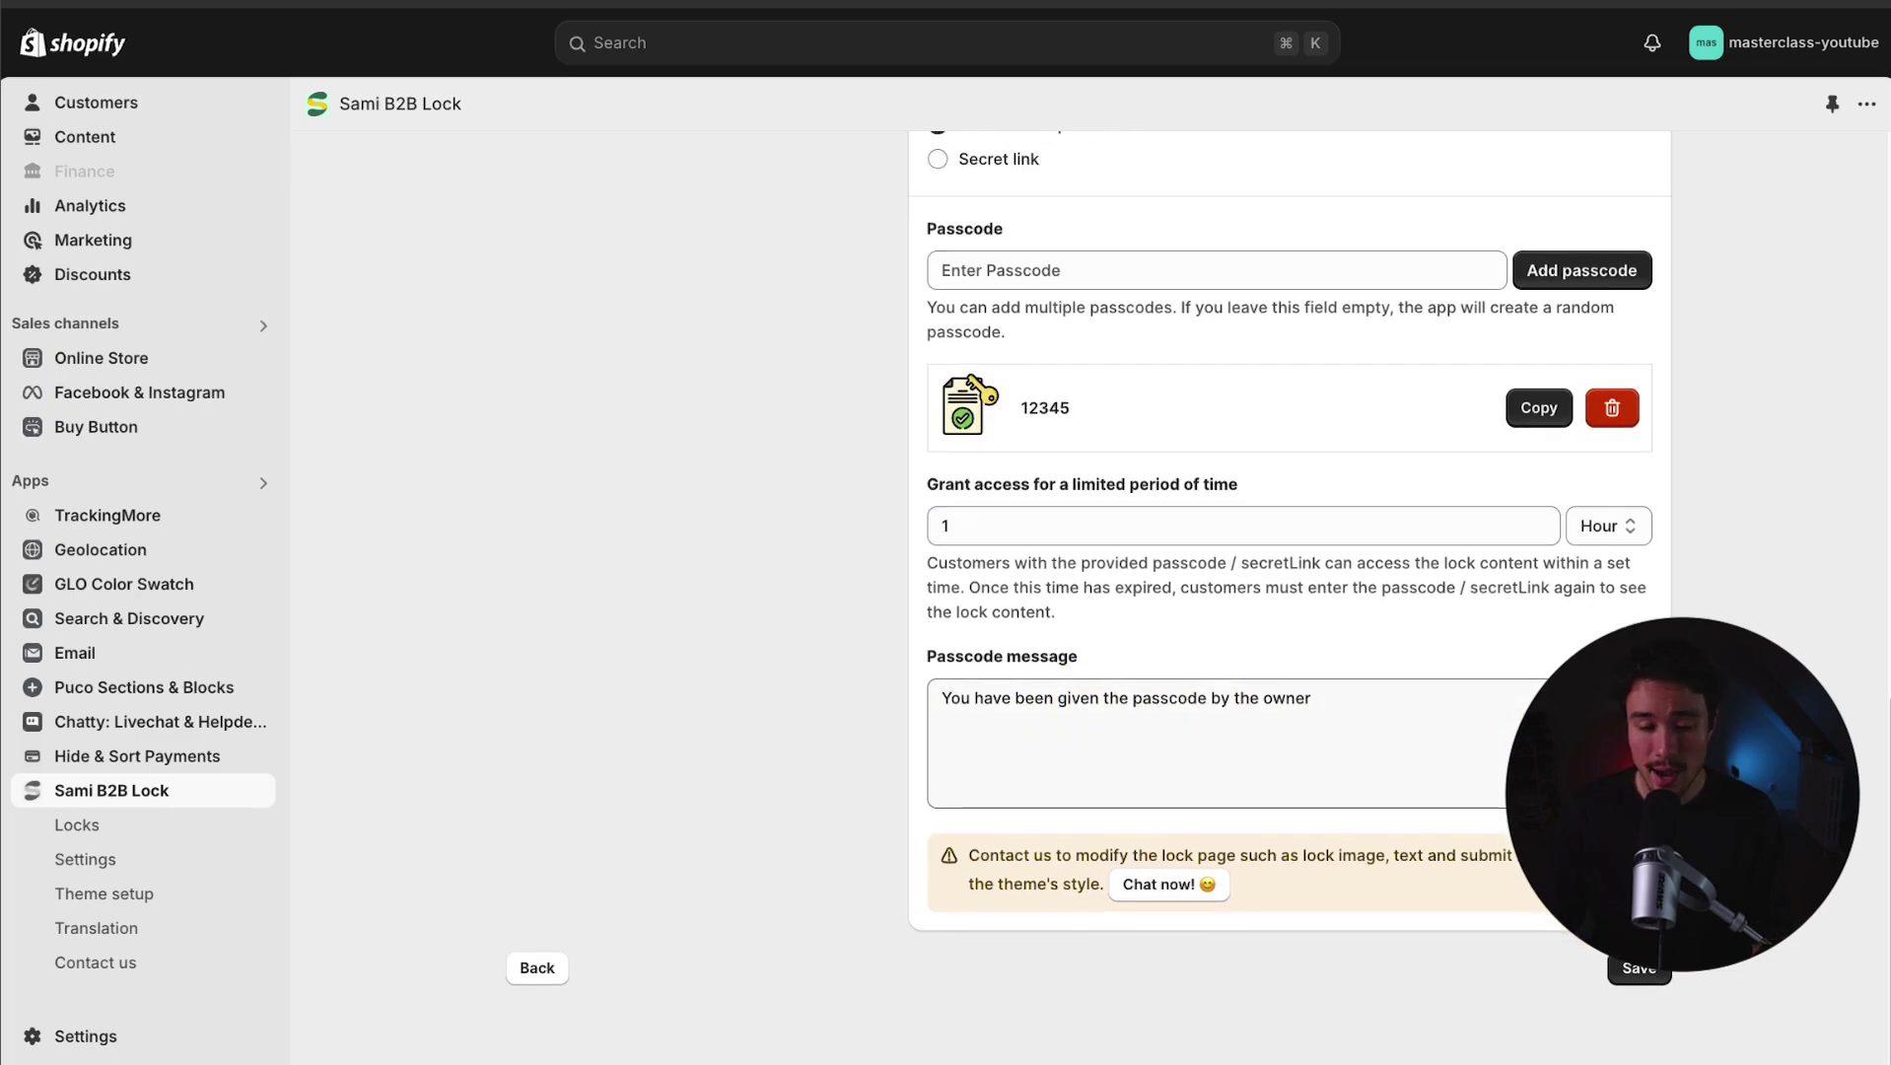
# Step: Save the lock, then enable the Sami Lock app embed in Updated copy of Dawn and save
pyautogui.click(1637, 975)
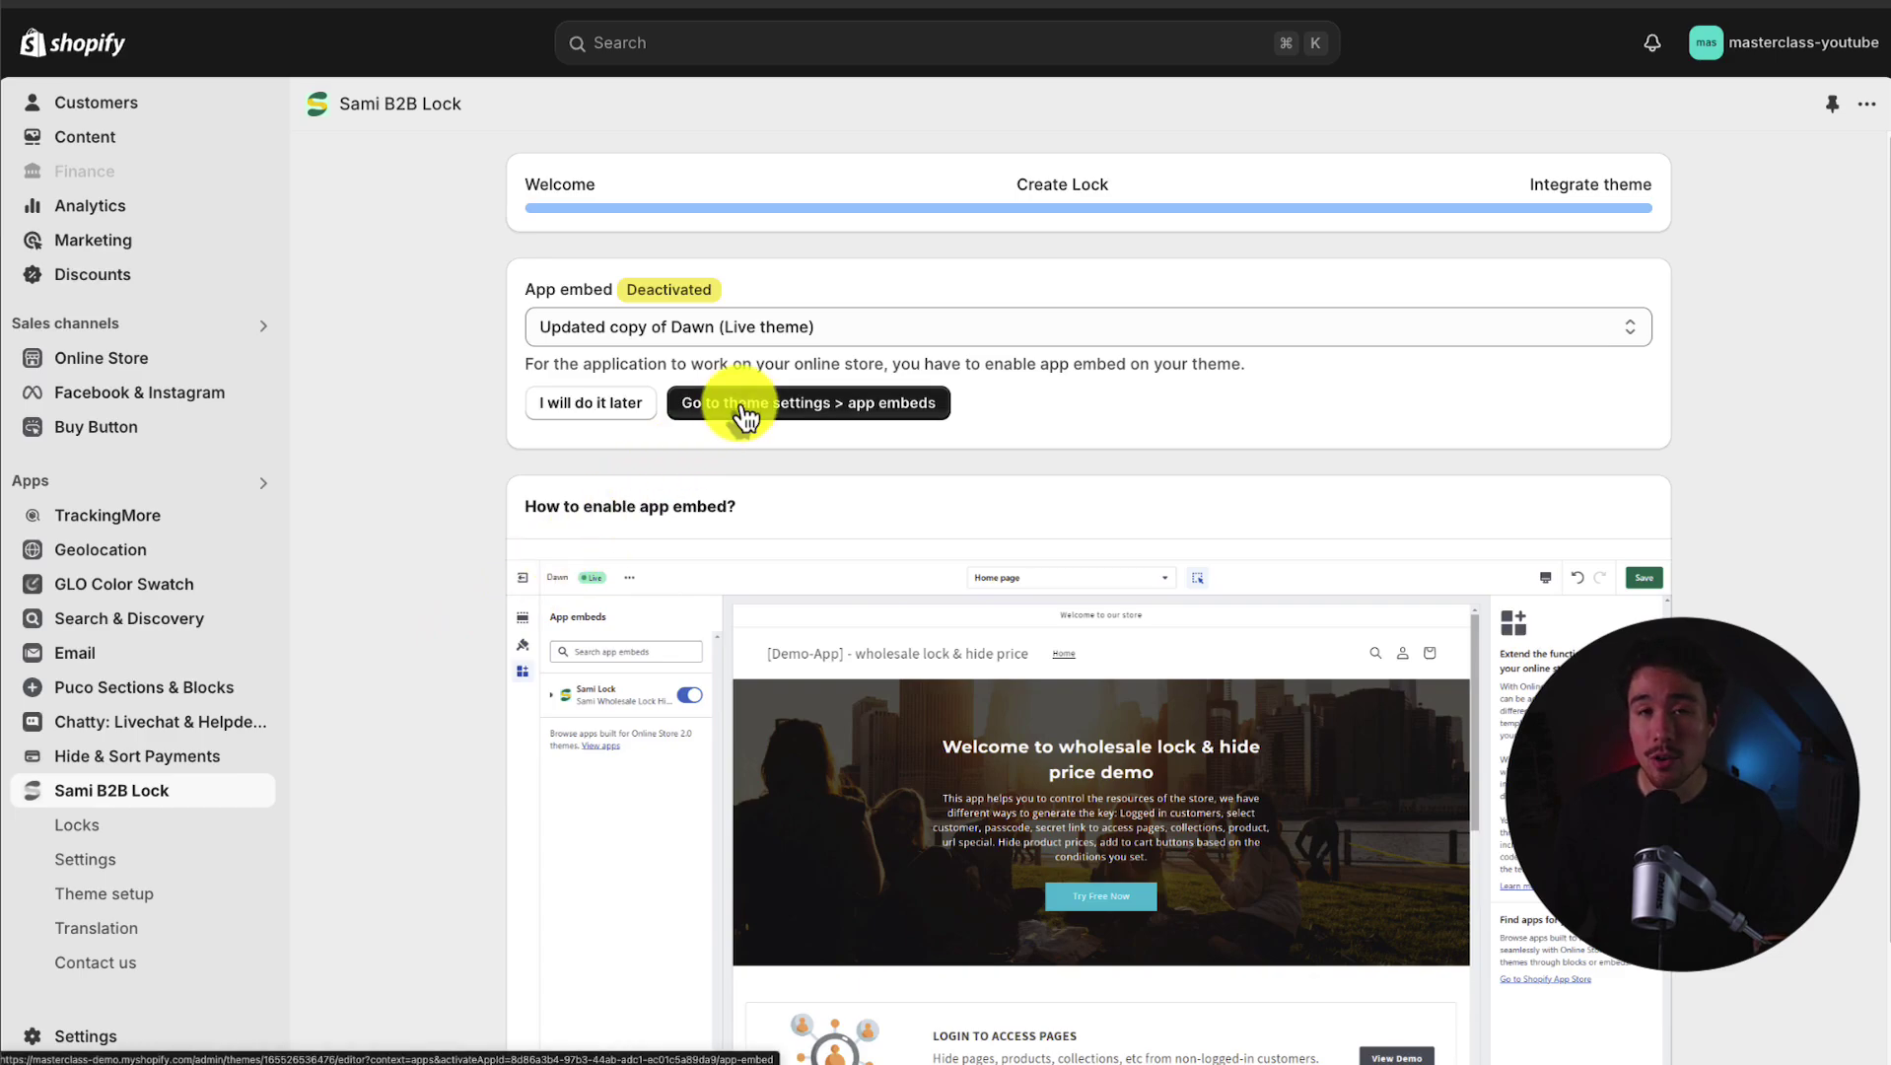
pyautogui.scroll(-2, 746, 419)
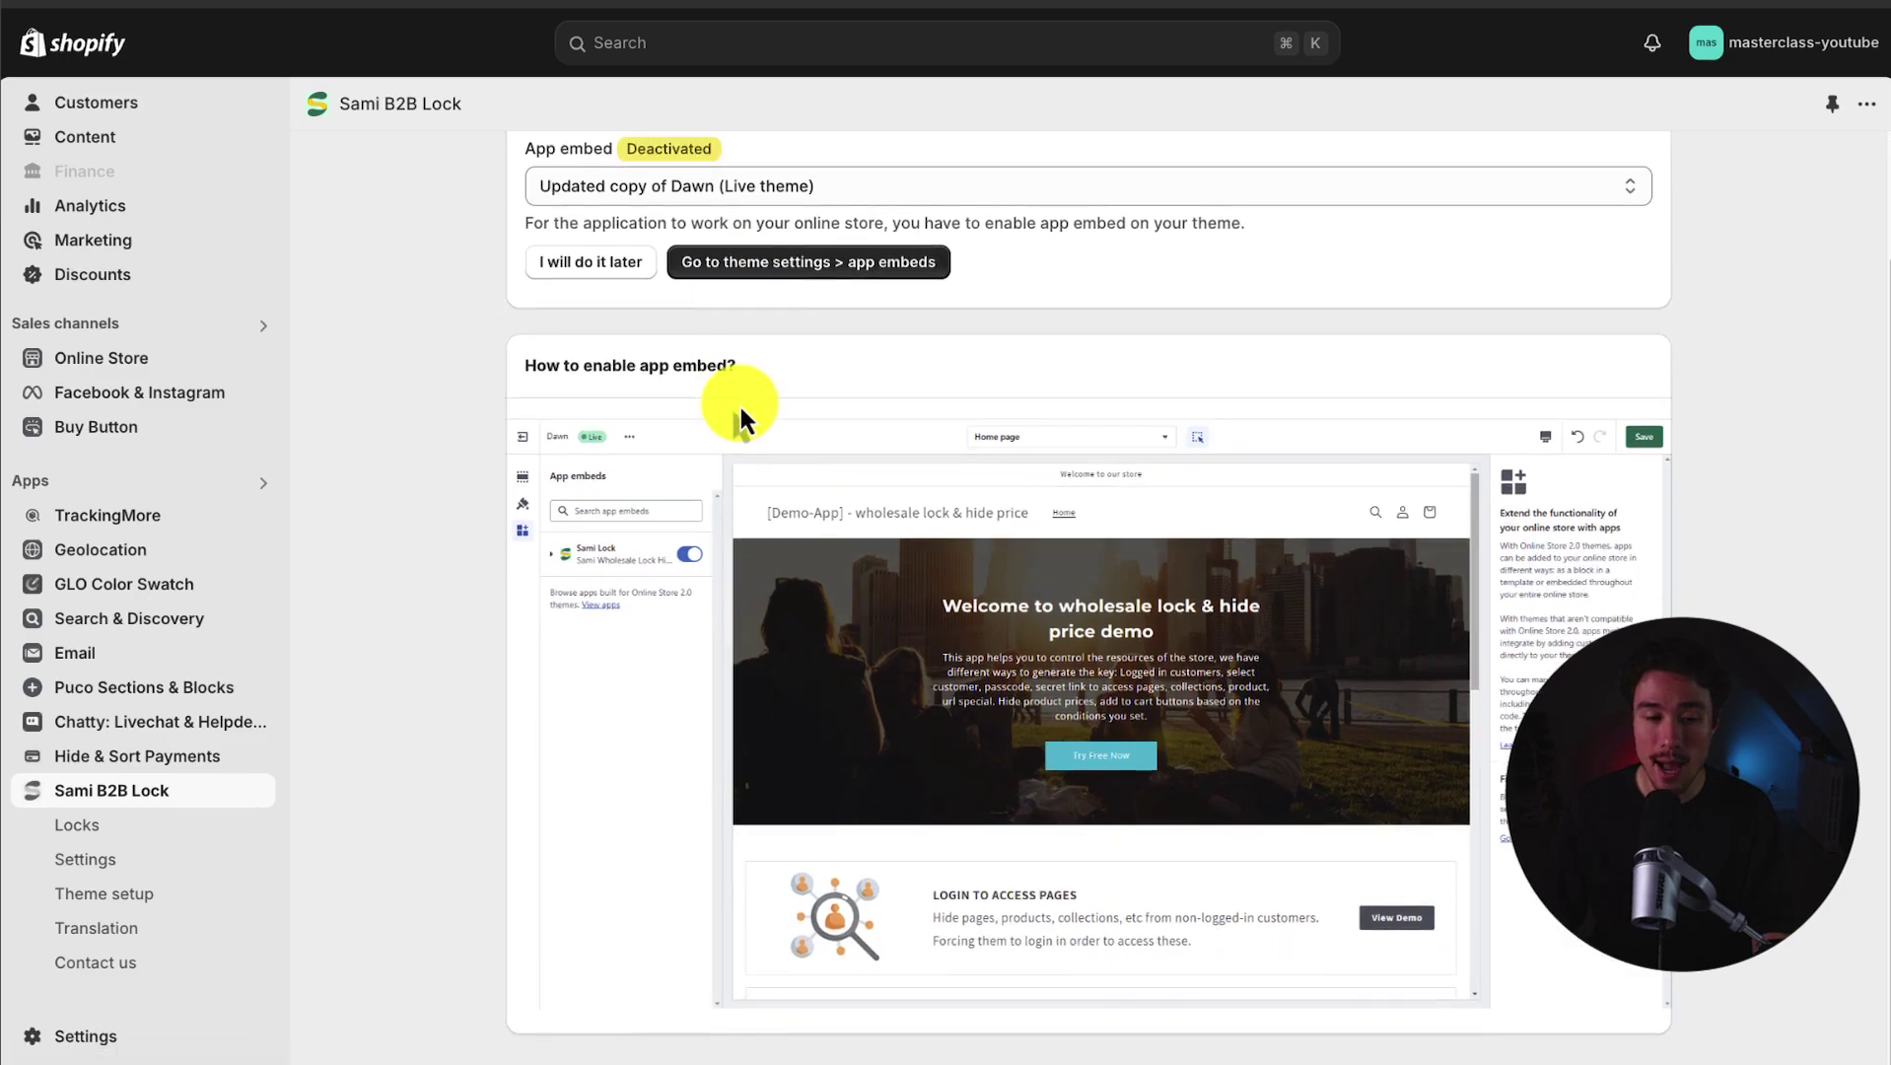
pyautogui.scroll(1, 747, 410)
pyautogui.click(777, 328)
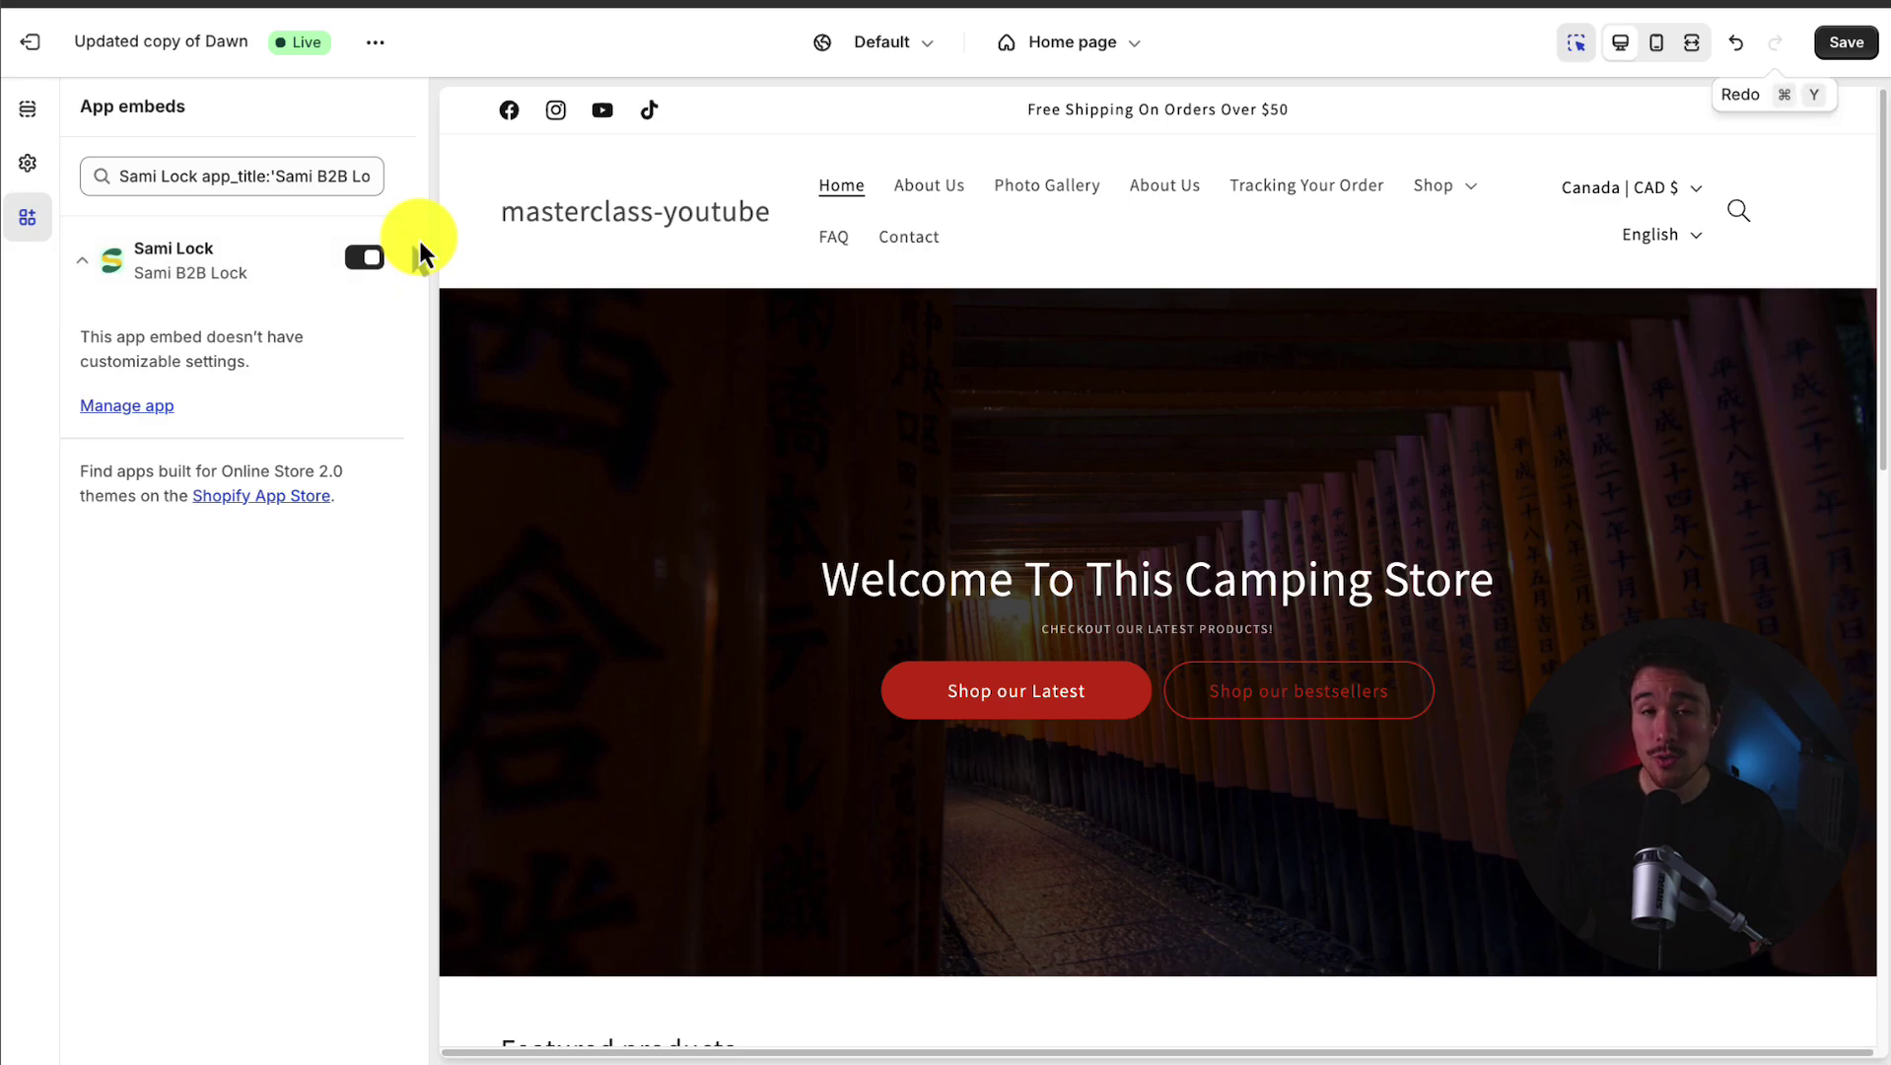
pyautogui.click(1846, 50)
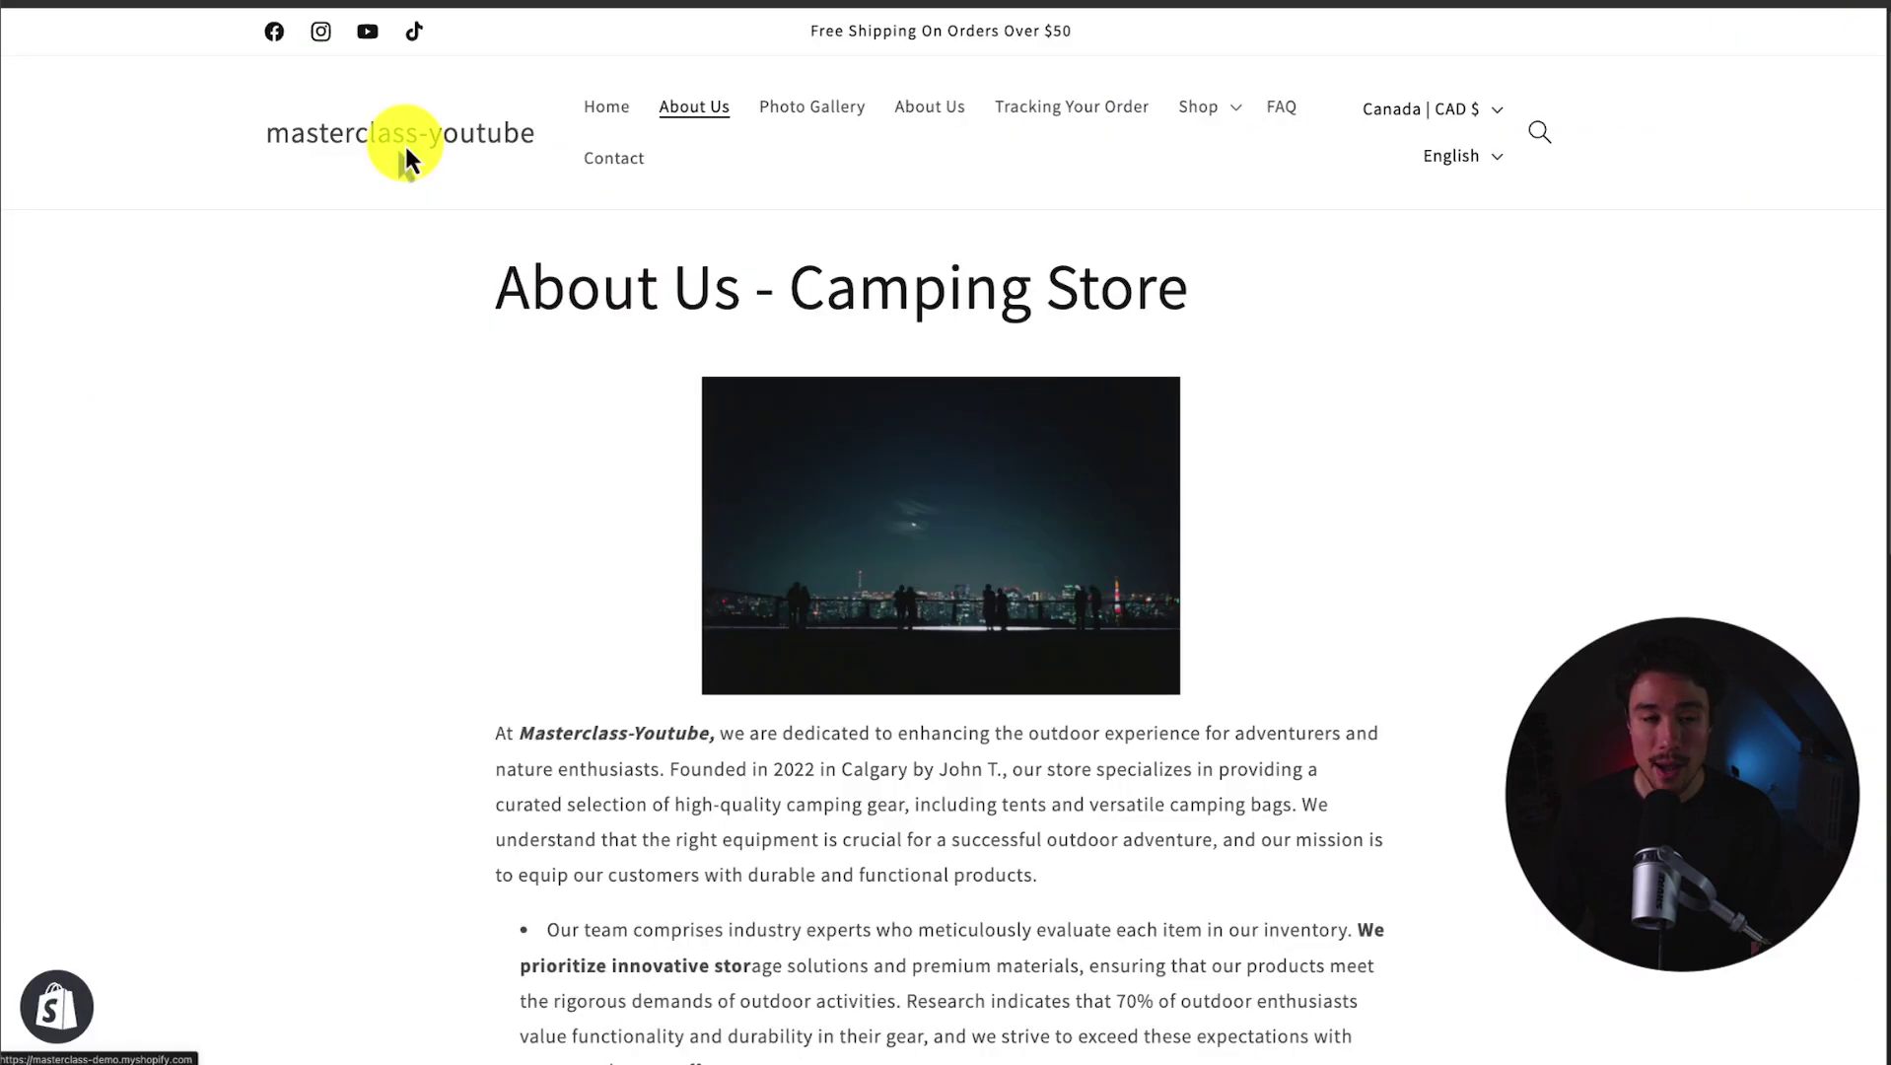
# Step: Go from the store homepage to About Us to view the padlock passcode prompt
pyautogui.click(405, 143)
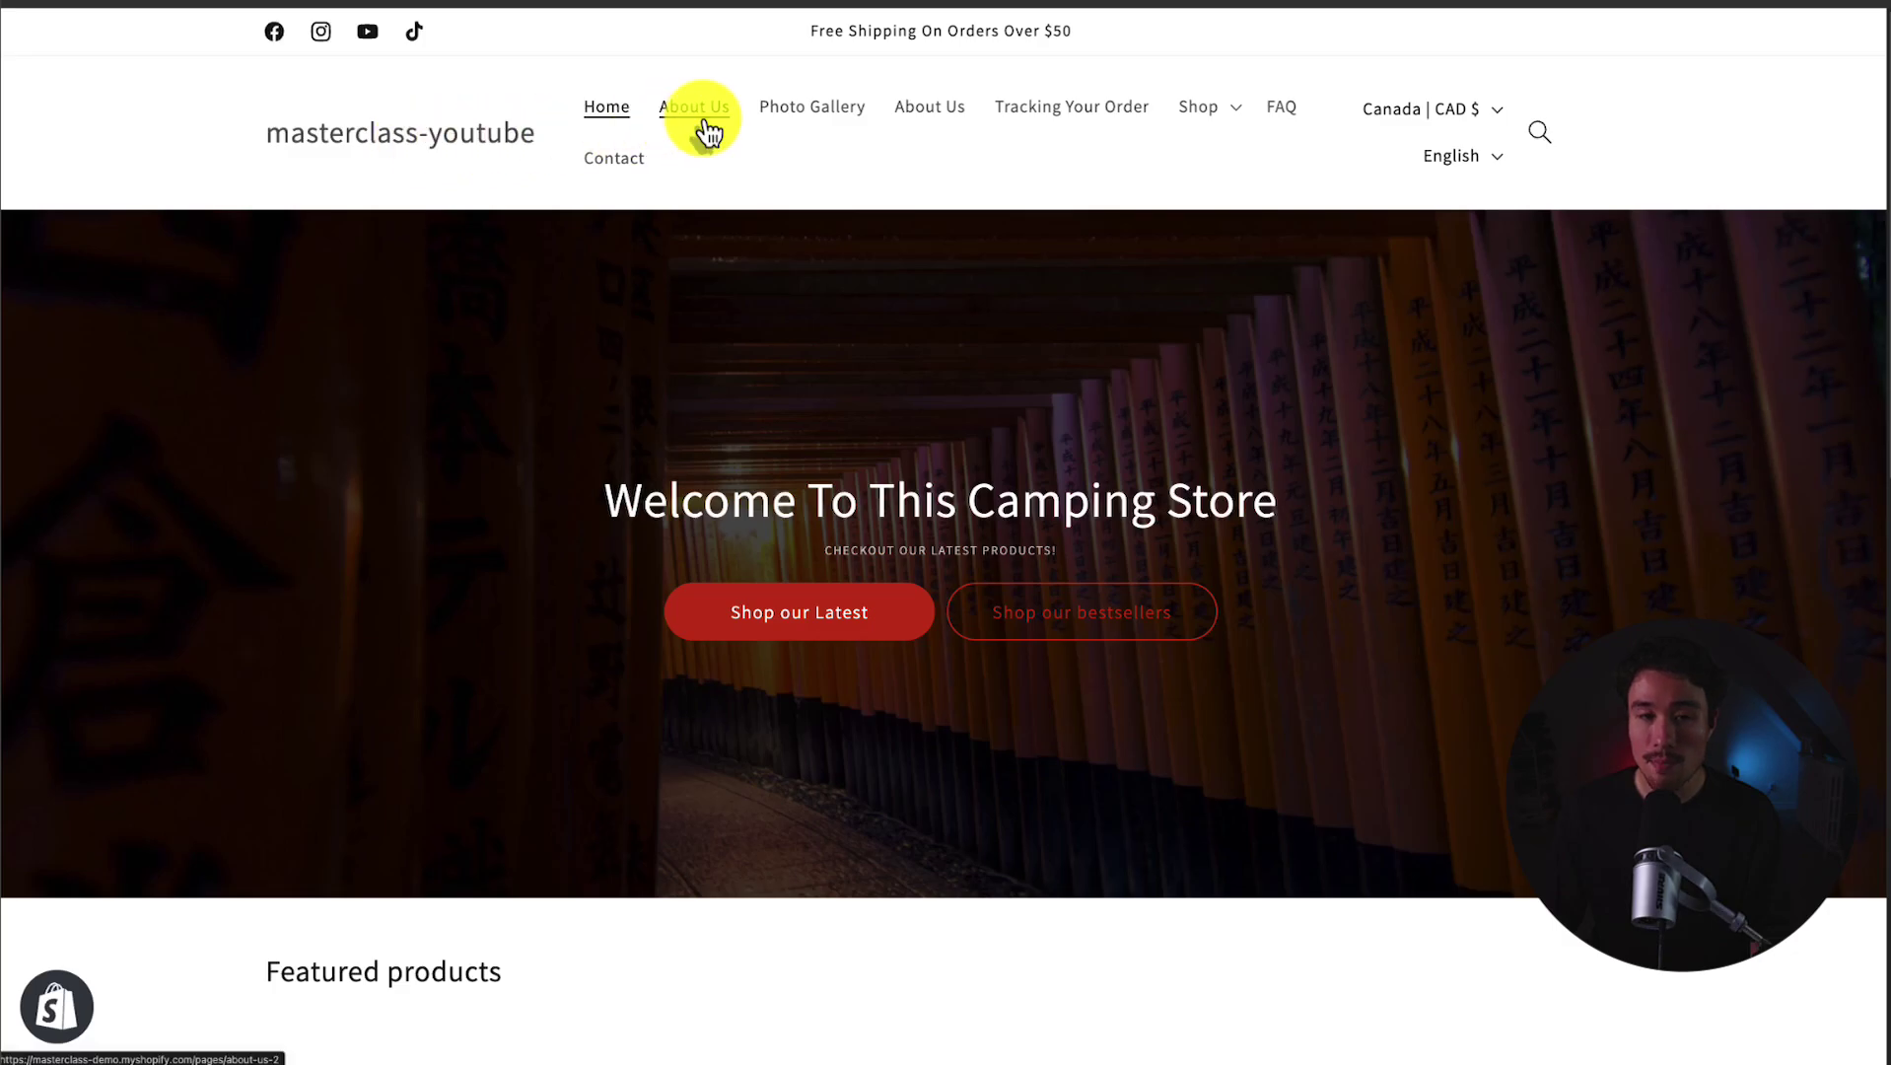
pyautogui.click(706, 133)
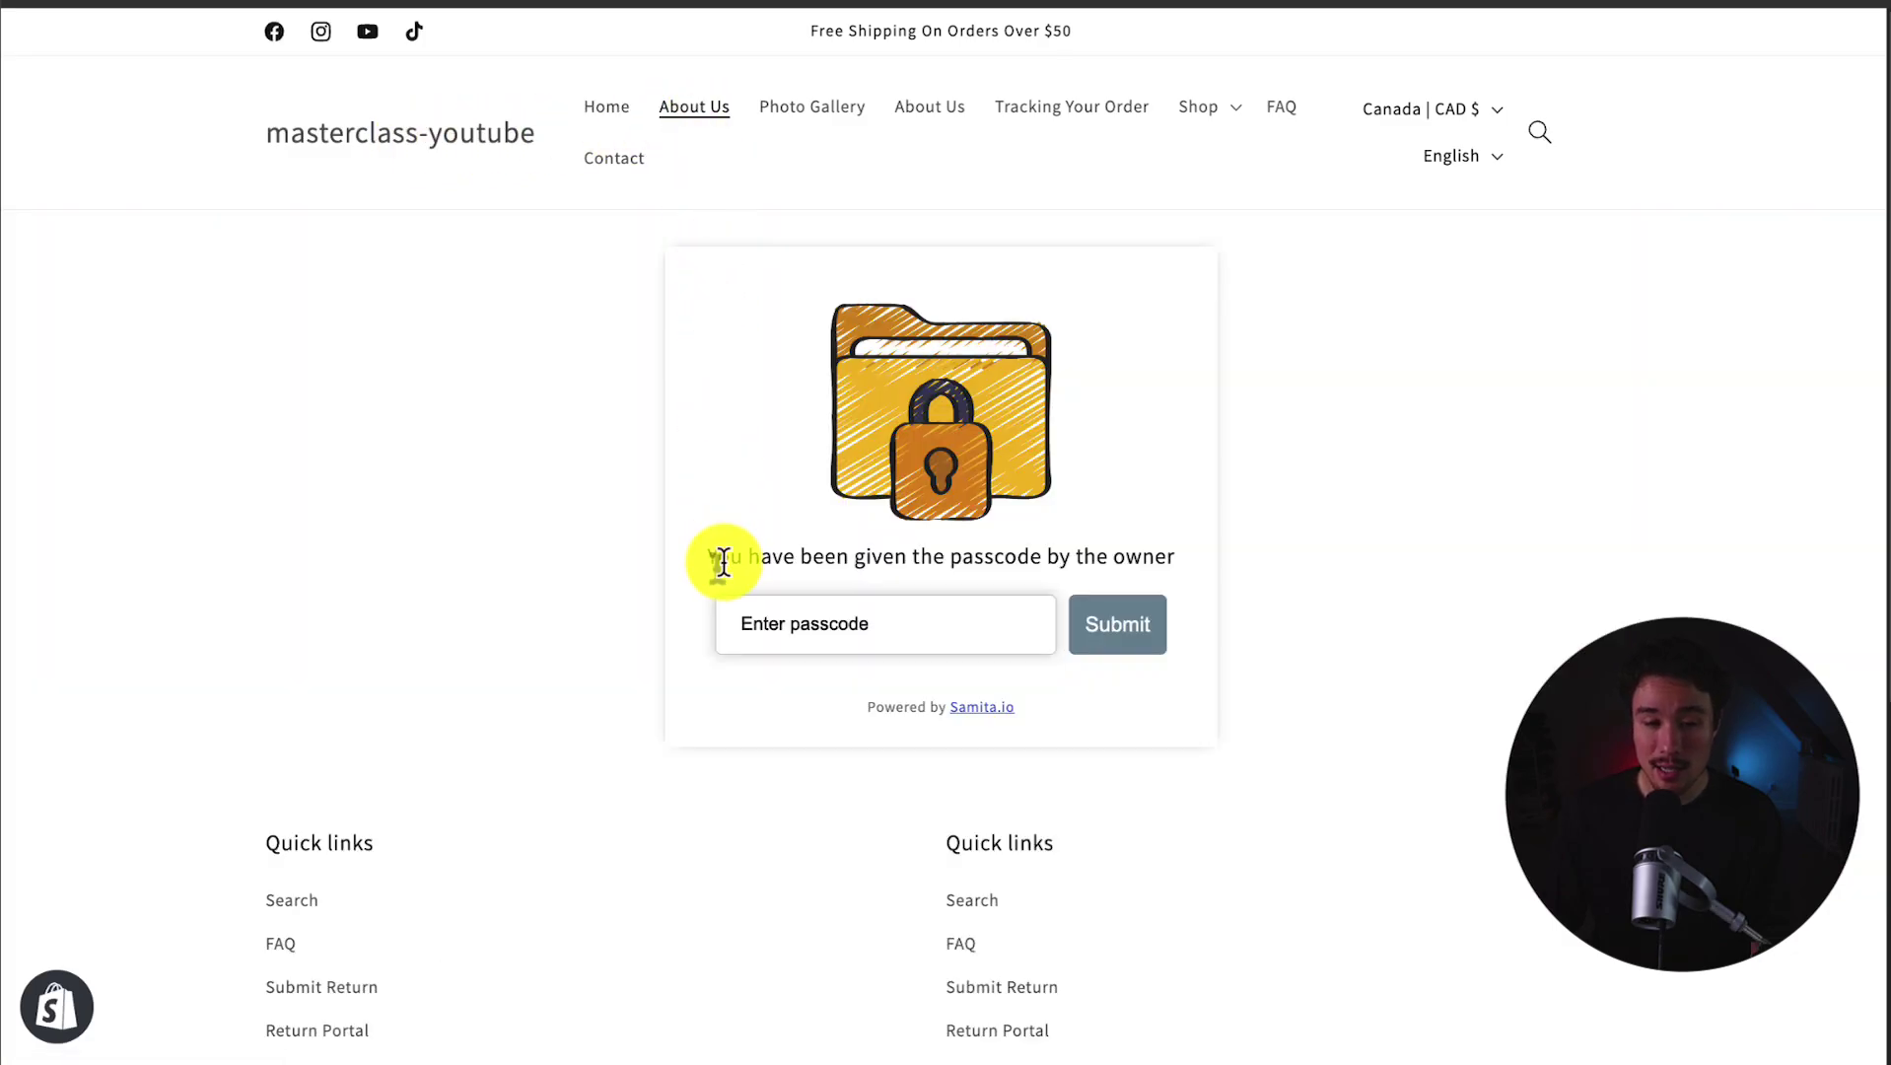
pyautogui.moveTo(717, 561)
pyautogui.mouseDown()
pyautogui.moveTo(1226, 559)
pyautogui.moveTo(725, 552)
pyautogui.mouseUp()
pyautogui.click(1195, 559)
# Step: Submit a wrong passcode twice on the About Us lock page to confirm it is rejected
pyautogui.click(772, 625)
pyautogui.write('1234')
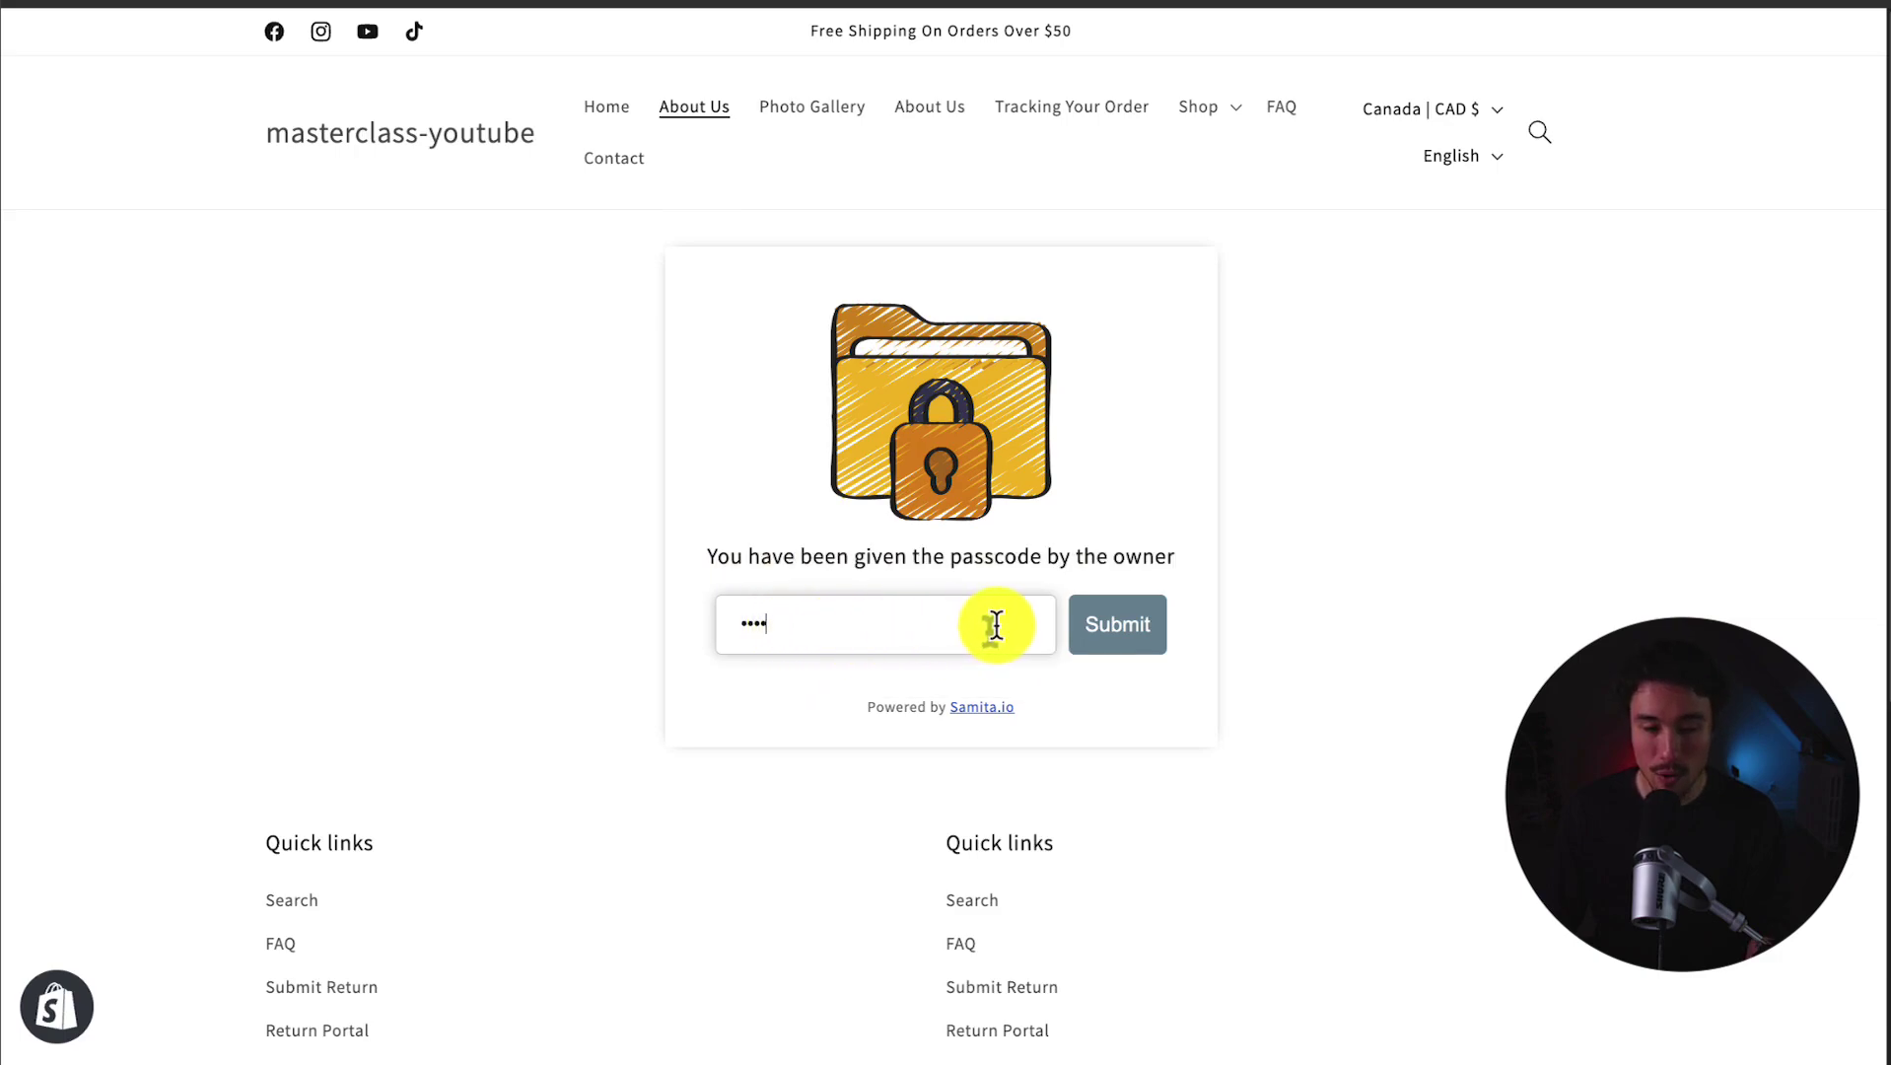
pyautogui.click(1134, 629)
pyautogui.press('BackSpace')
pyautogui.press('BackSpace')
pyautogui.press('BackSpace')
pyautogui.press('BackSpace')
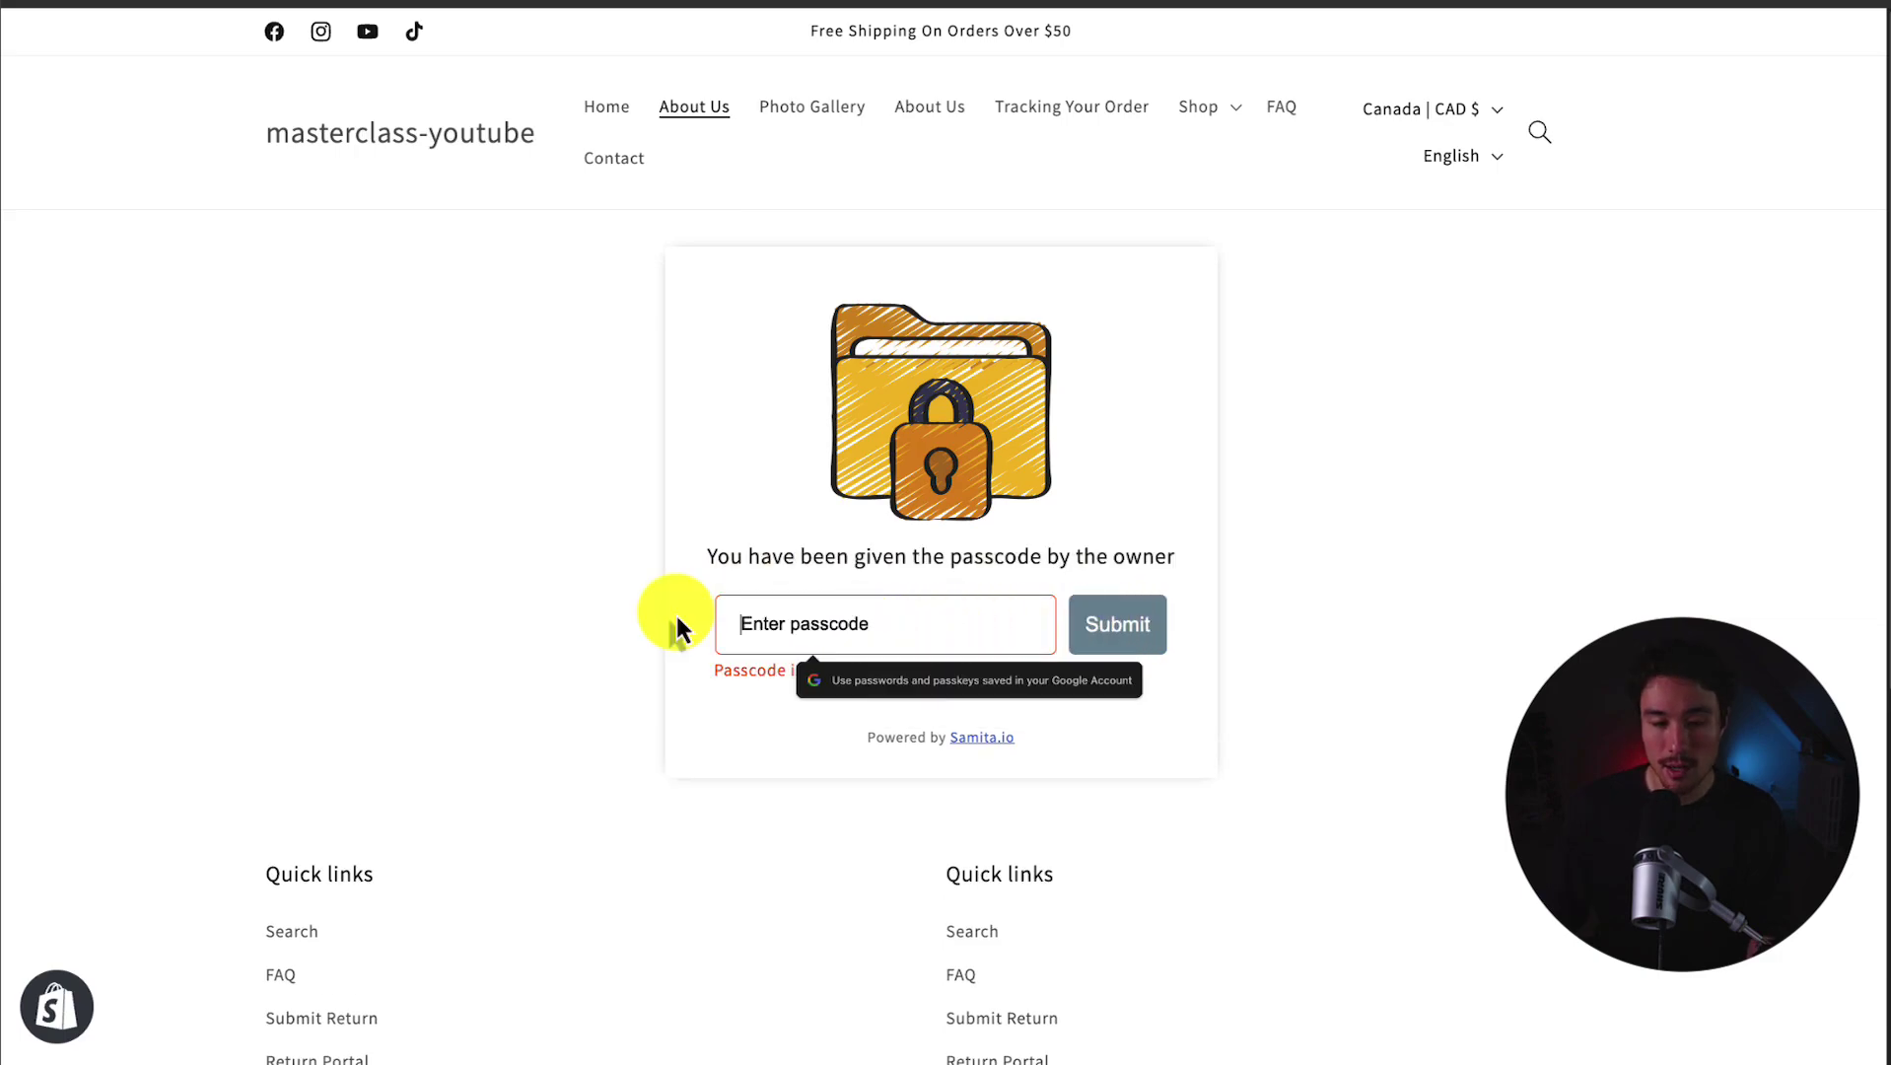
pyautogui.write('1234')
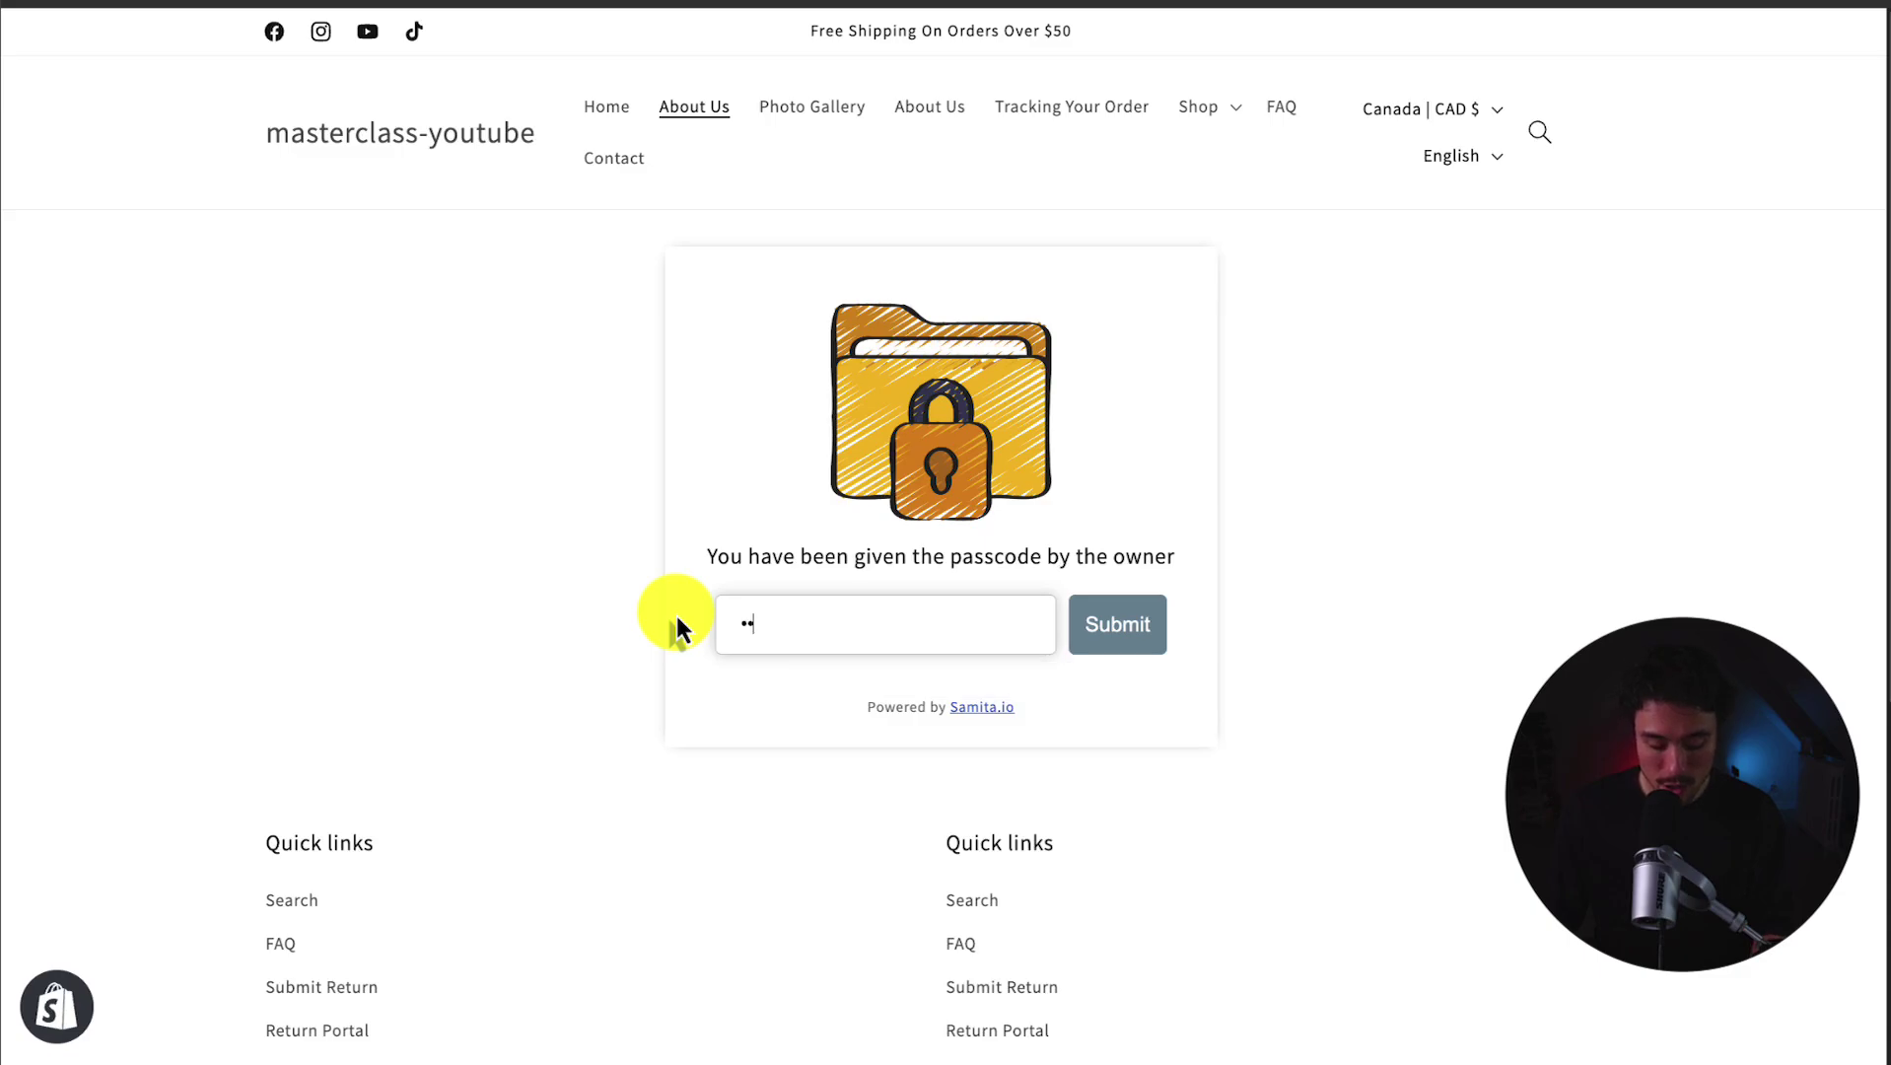
pyautogui.click(1088, 625)
pyautogui.press('BackSpace')
pyautogui.press('BackSpace')
pyautogui.press('BackSpace')
pyautogui.press('BackSpace')
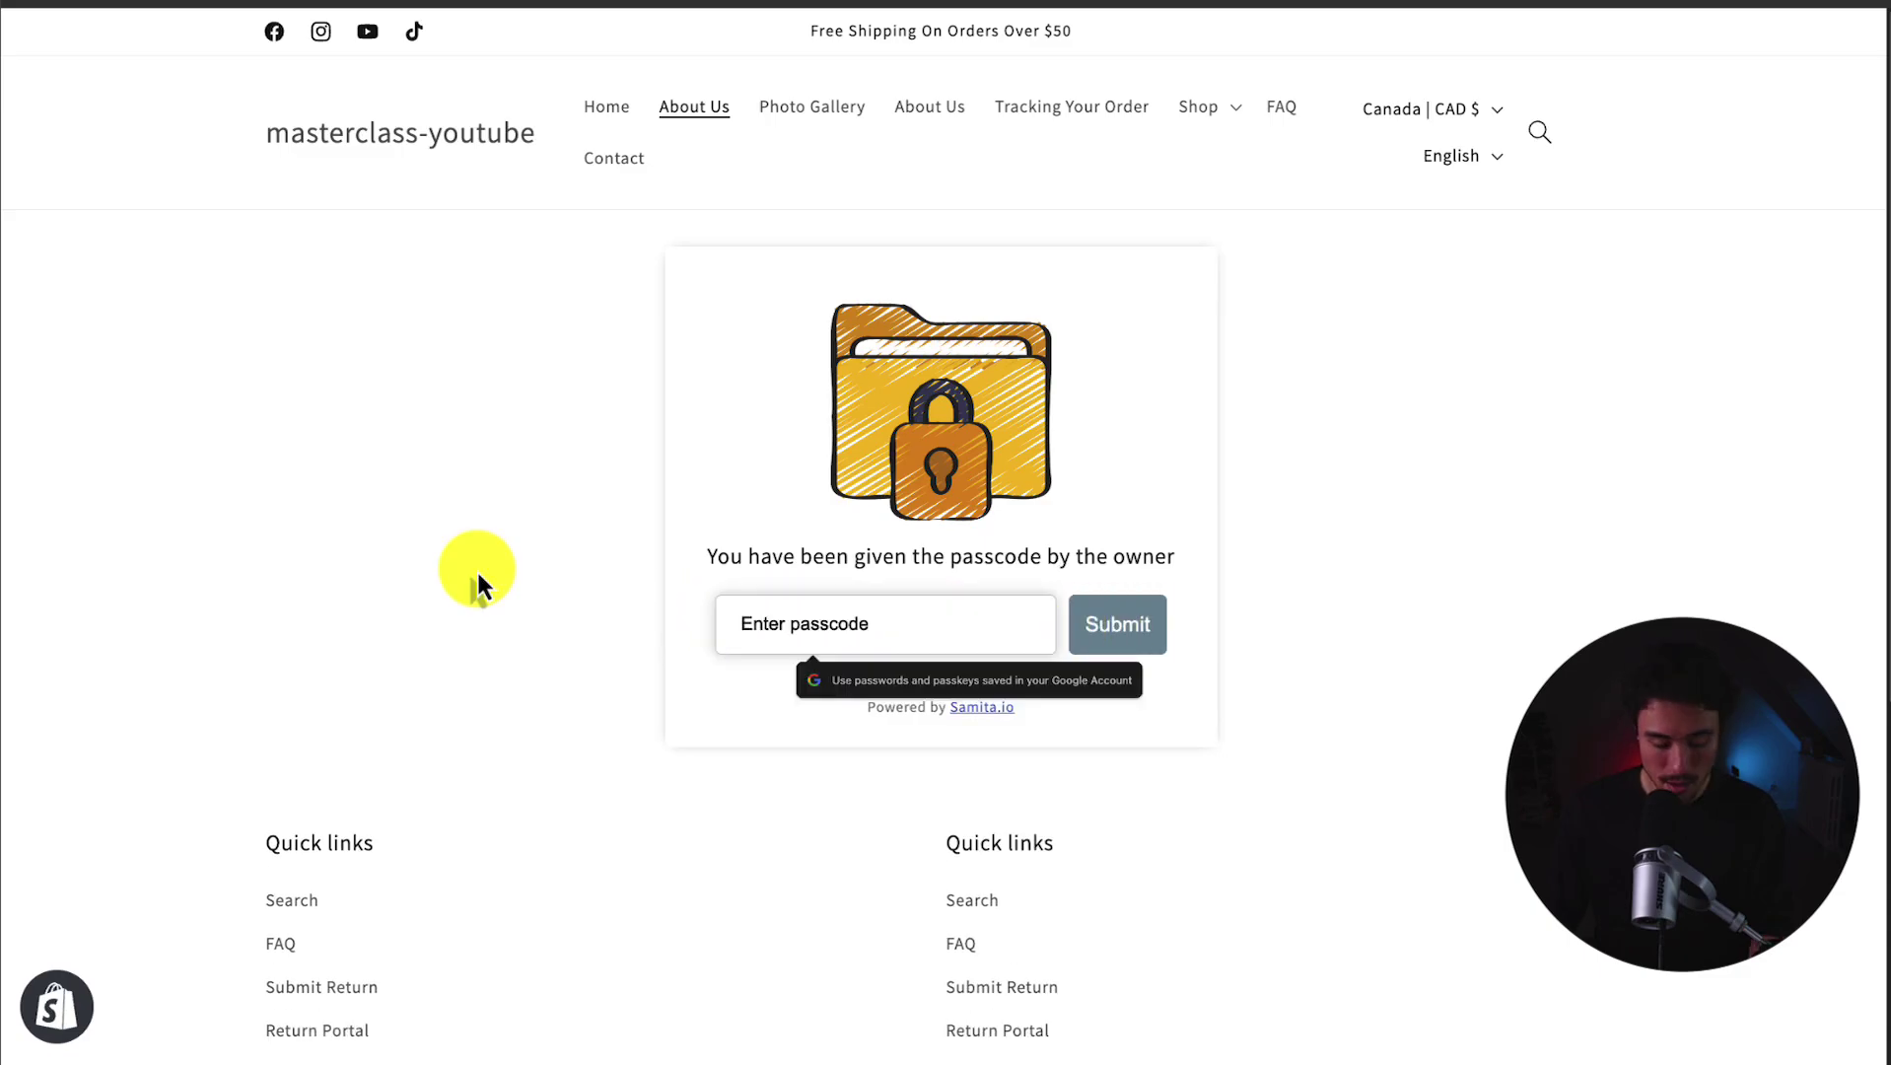
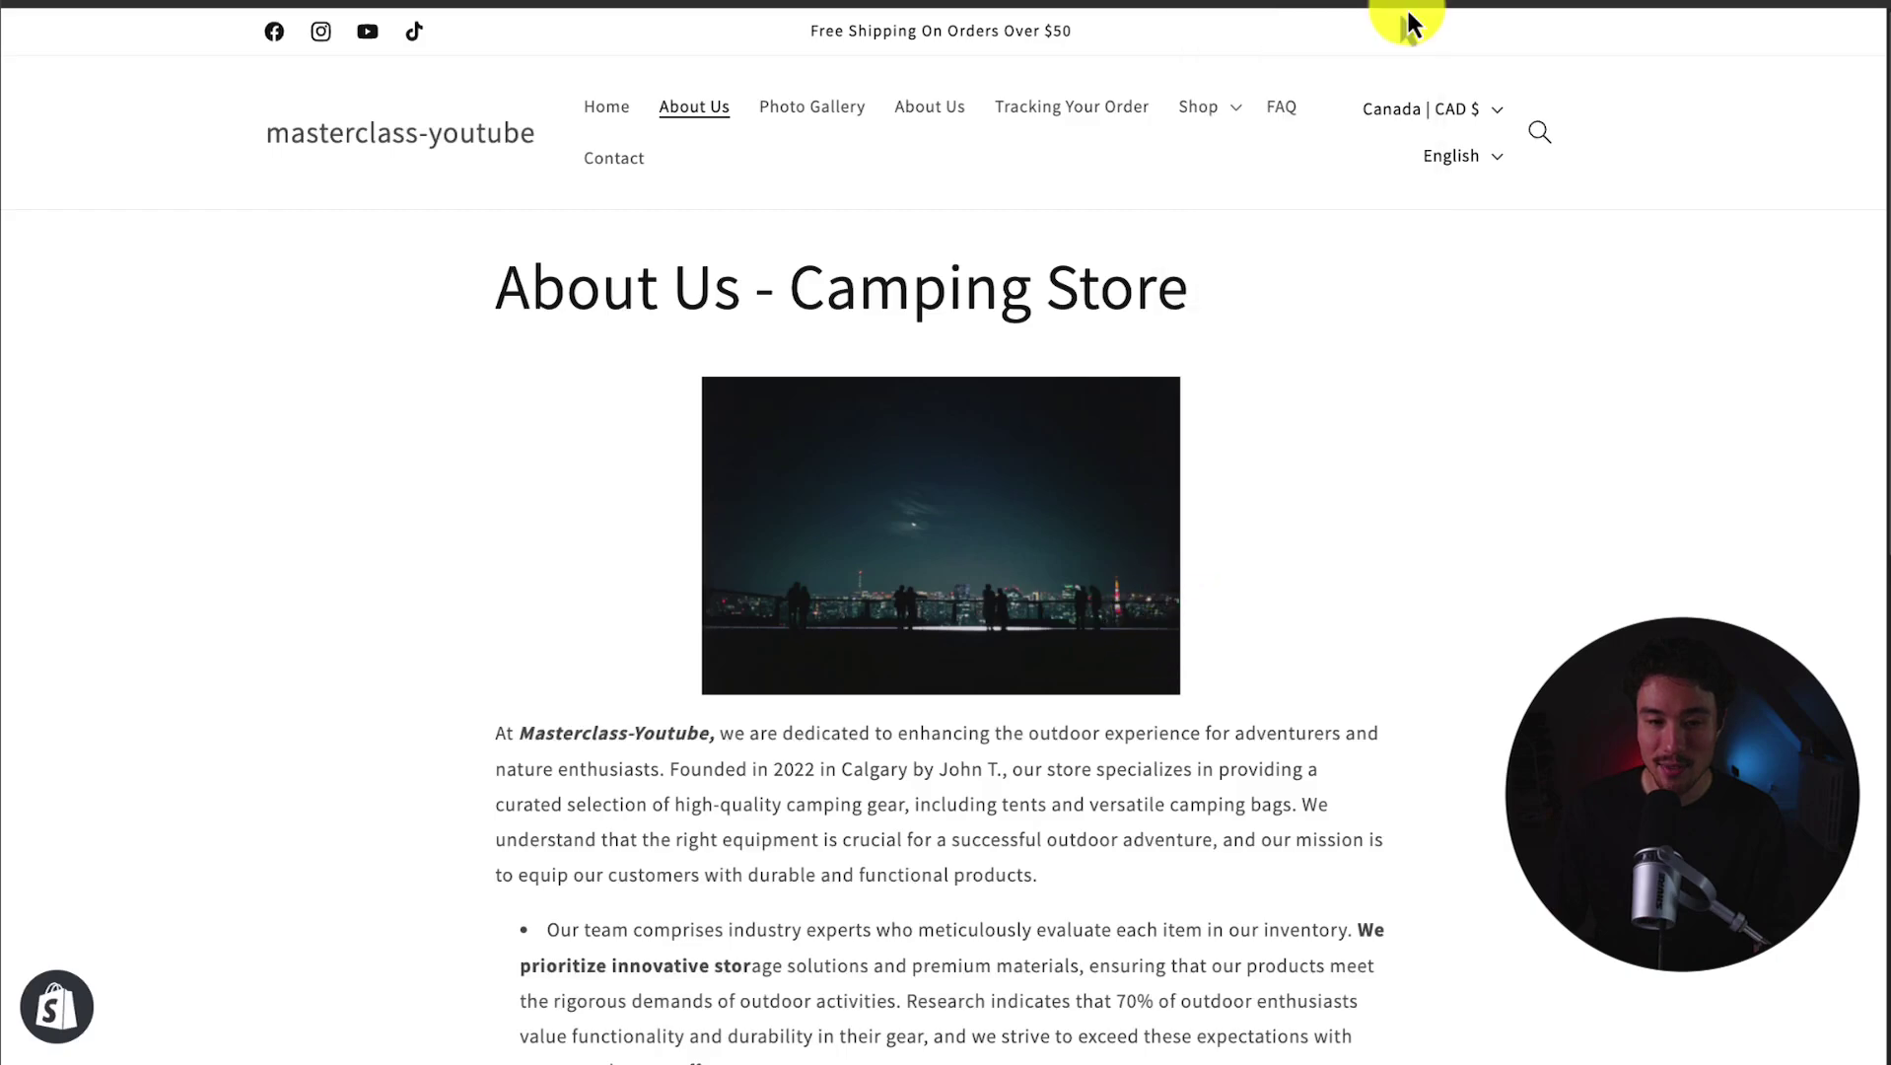
# Step: Scroll to the night-sky photo and select the Calgary founding details in the intro paragraph
pyautogui.scroll(-3, 753, 437)
pyautogui.moveTo(753, 437); pyautogui.dragTo(876, 793)
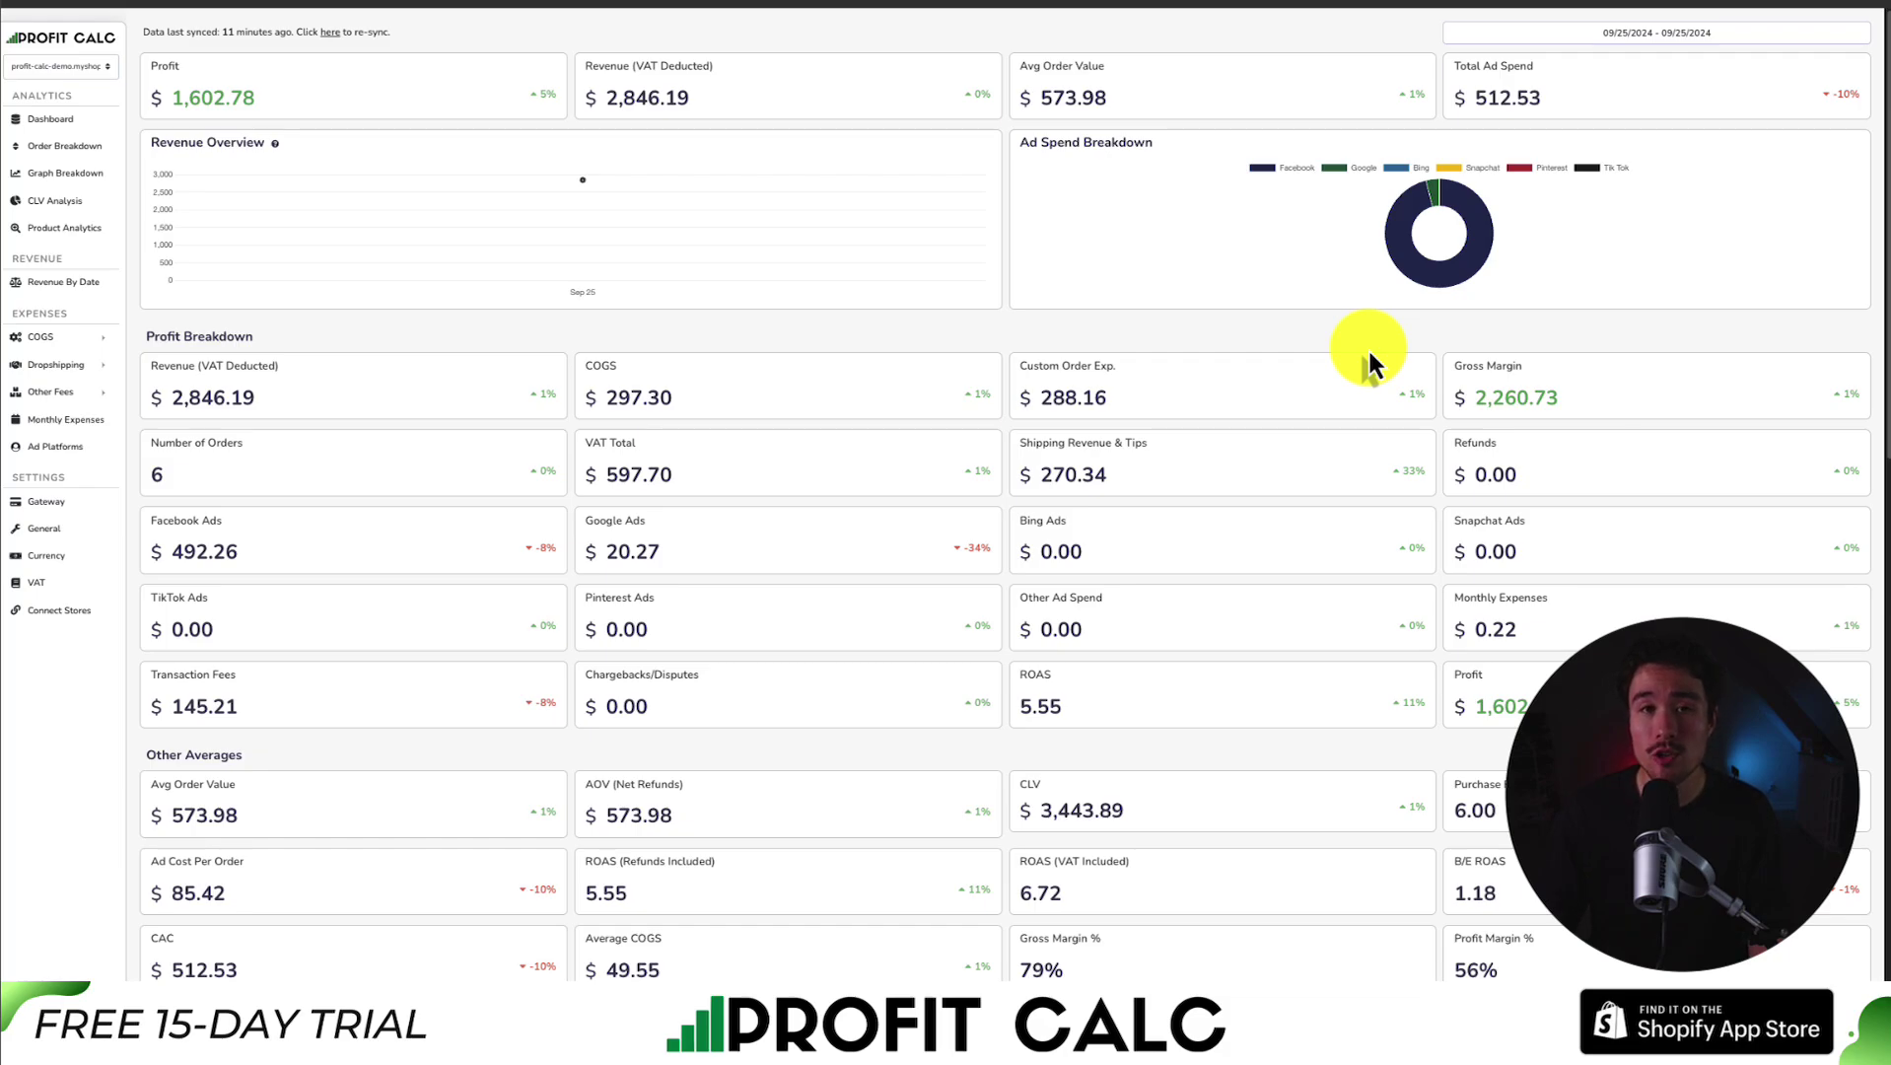
# Step: Set the dashboard date range to Last 7 Days (09/19/2024 – 09/25/2024)
pyautogui.click(1569, 31)
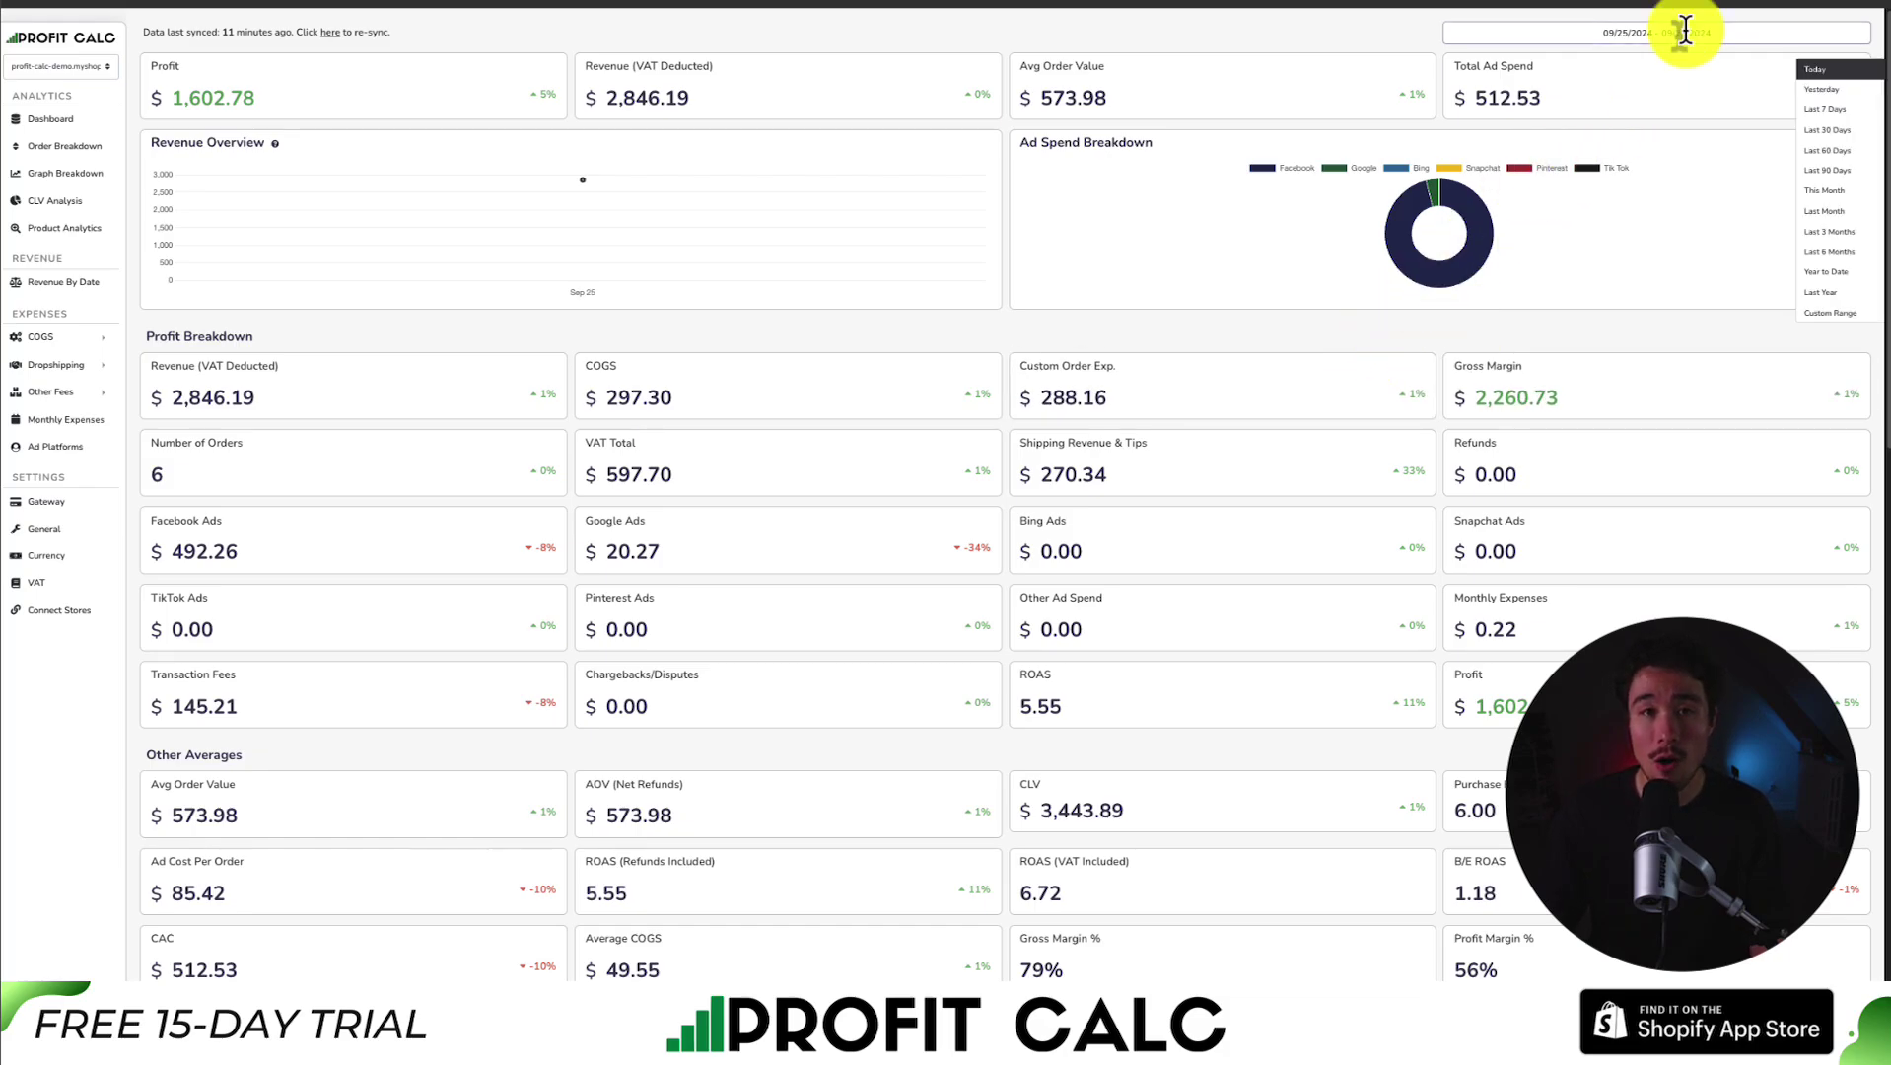
pyautogui.click(1815, 114)
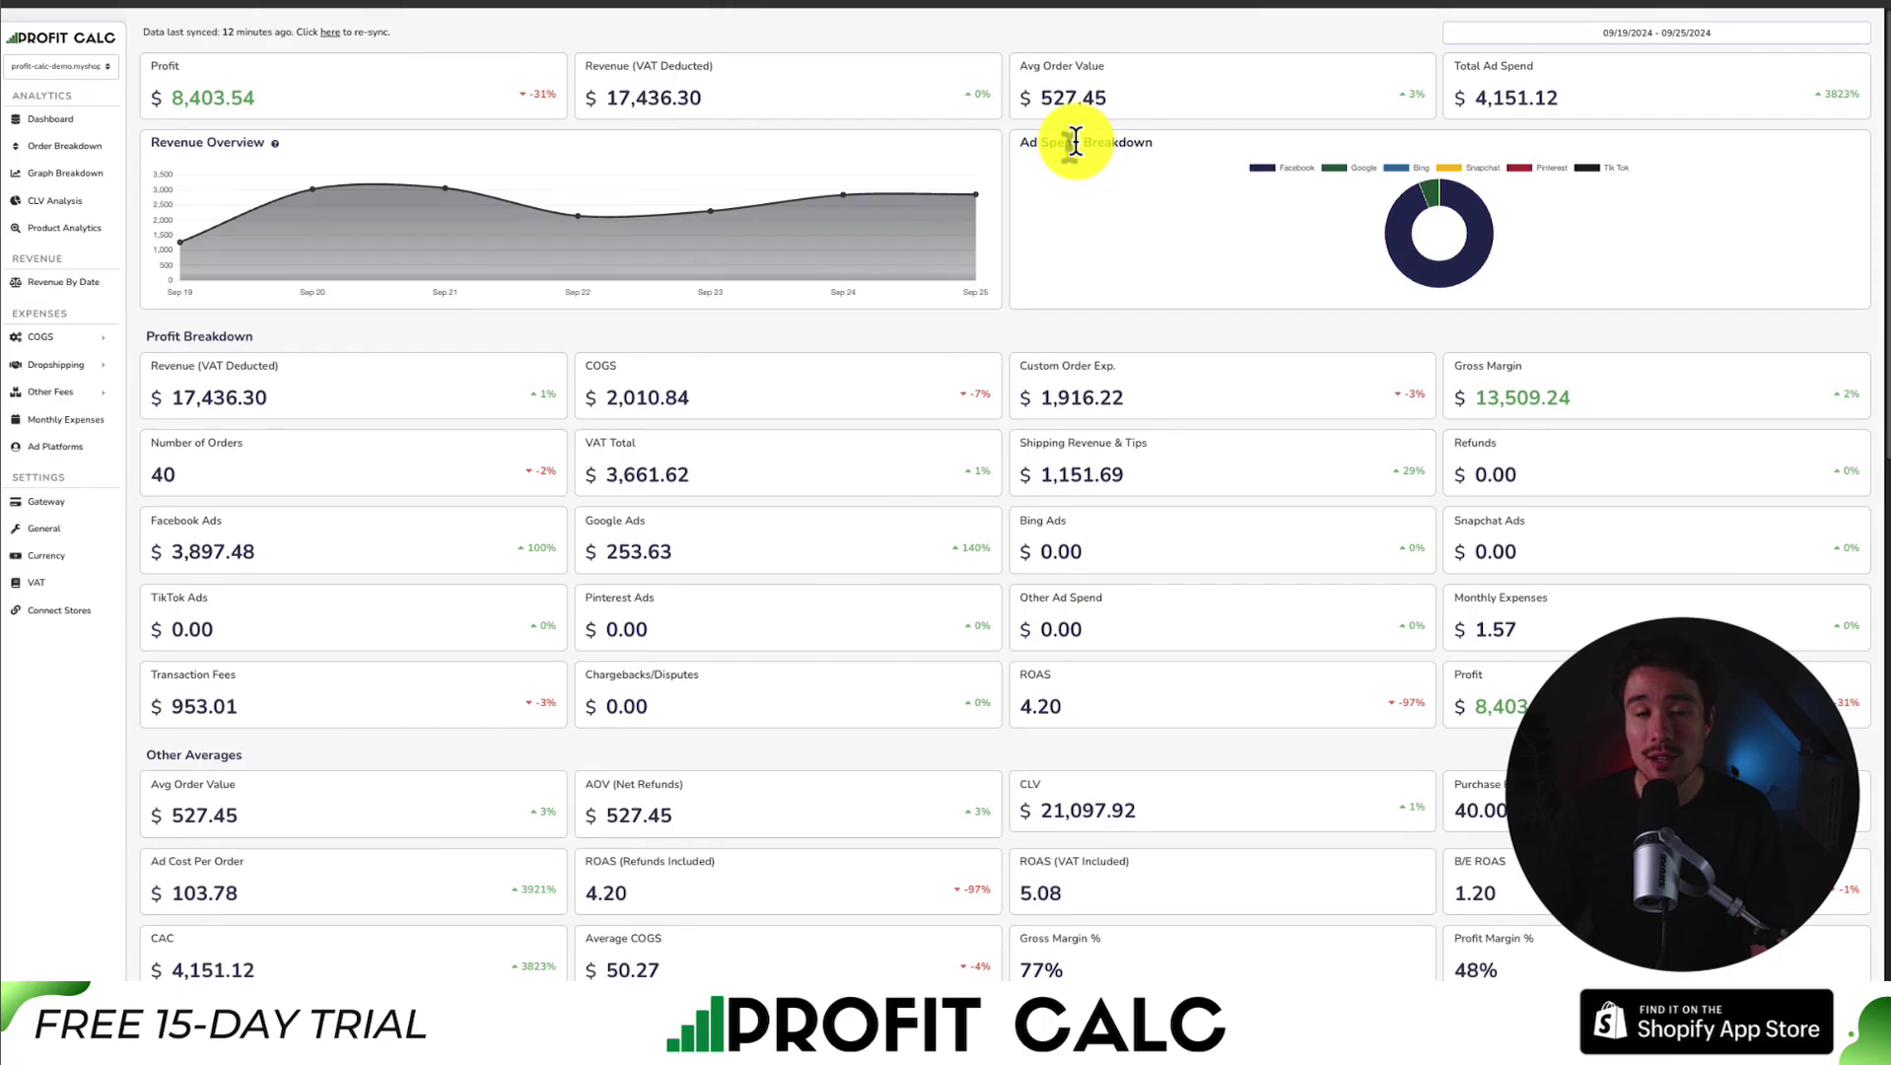
# Step: Review the dashboard metrics, then switch to the App Store results for 'profit calc'
pyautogui.scroll(-3, 1106, 152)
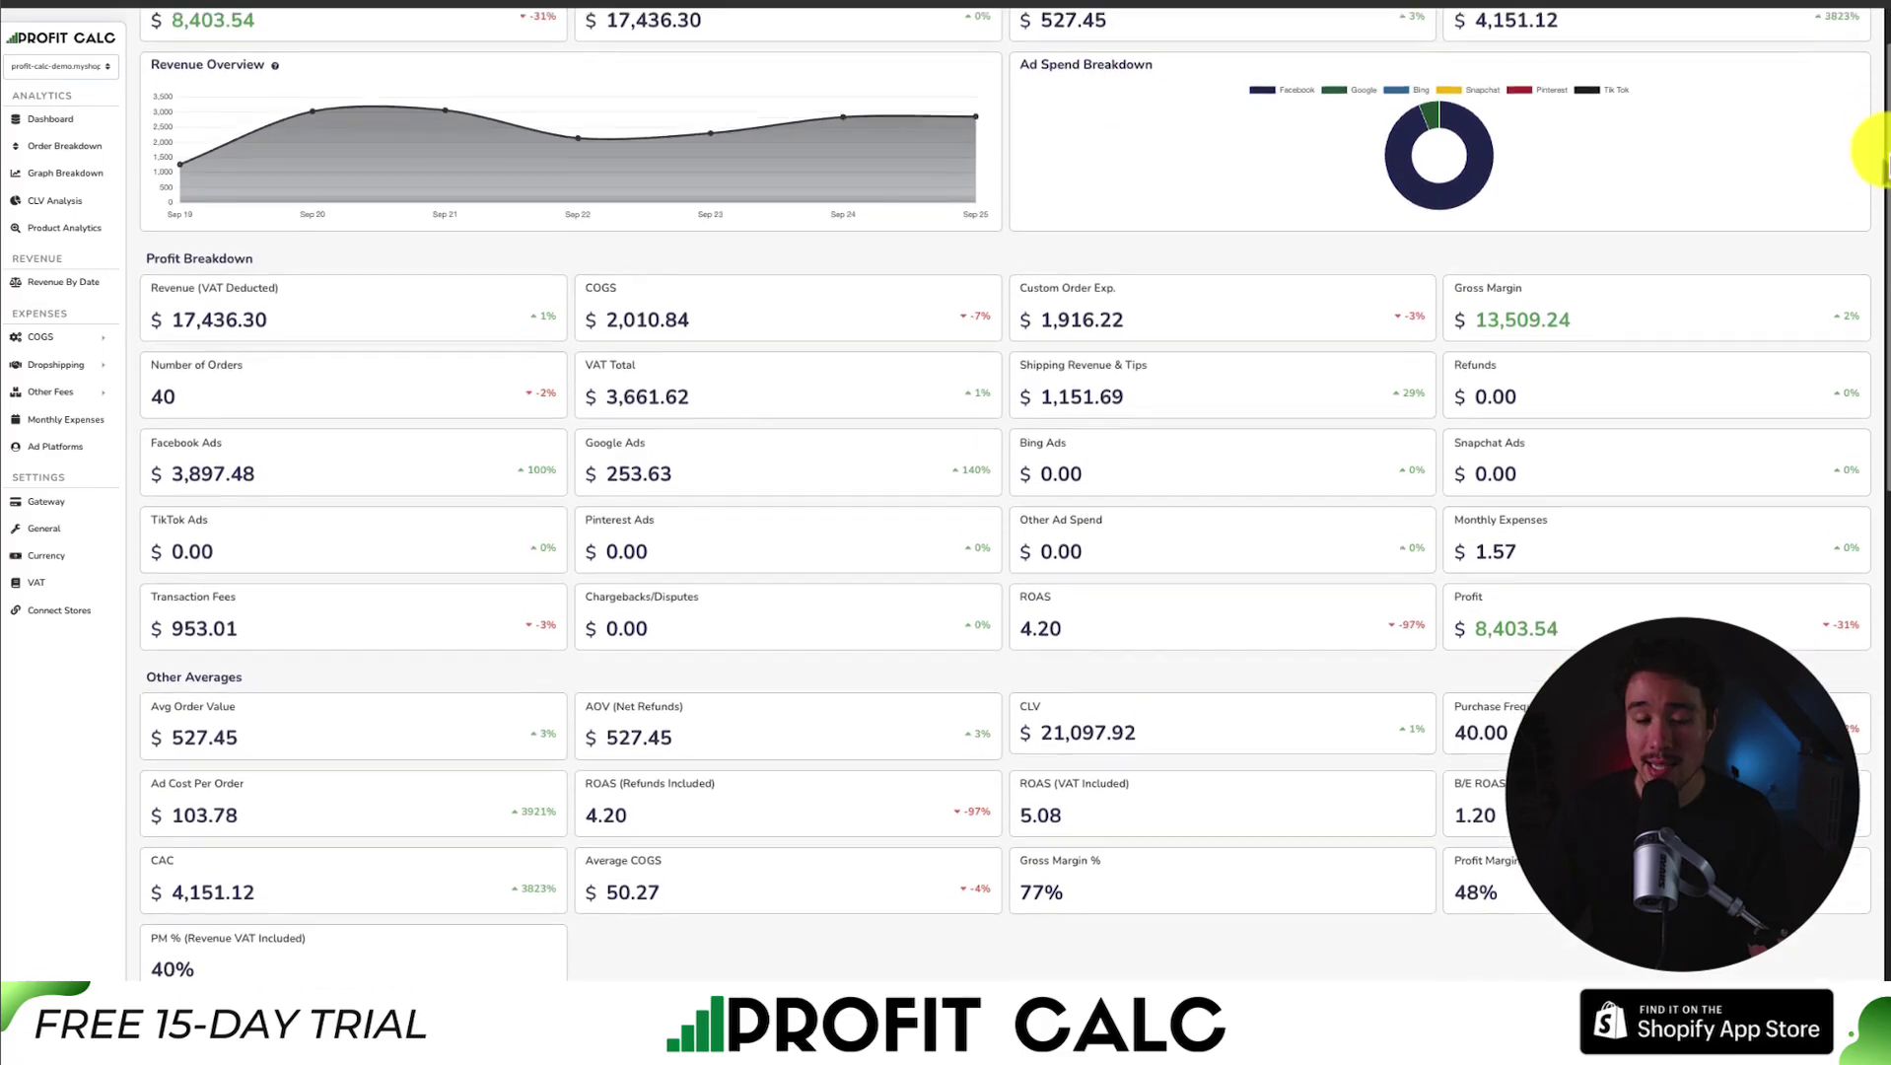
pyautogui.scroll(-6, 1878, 218)
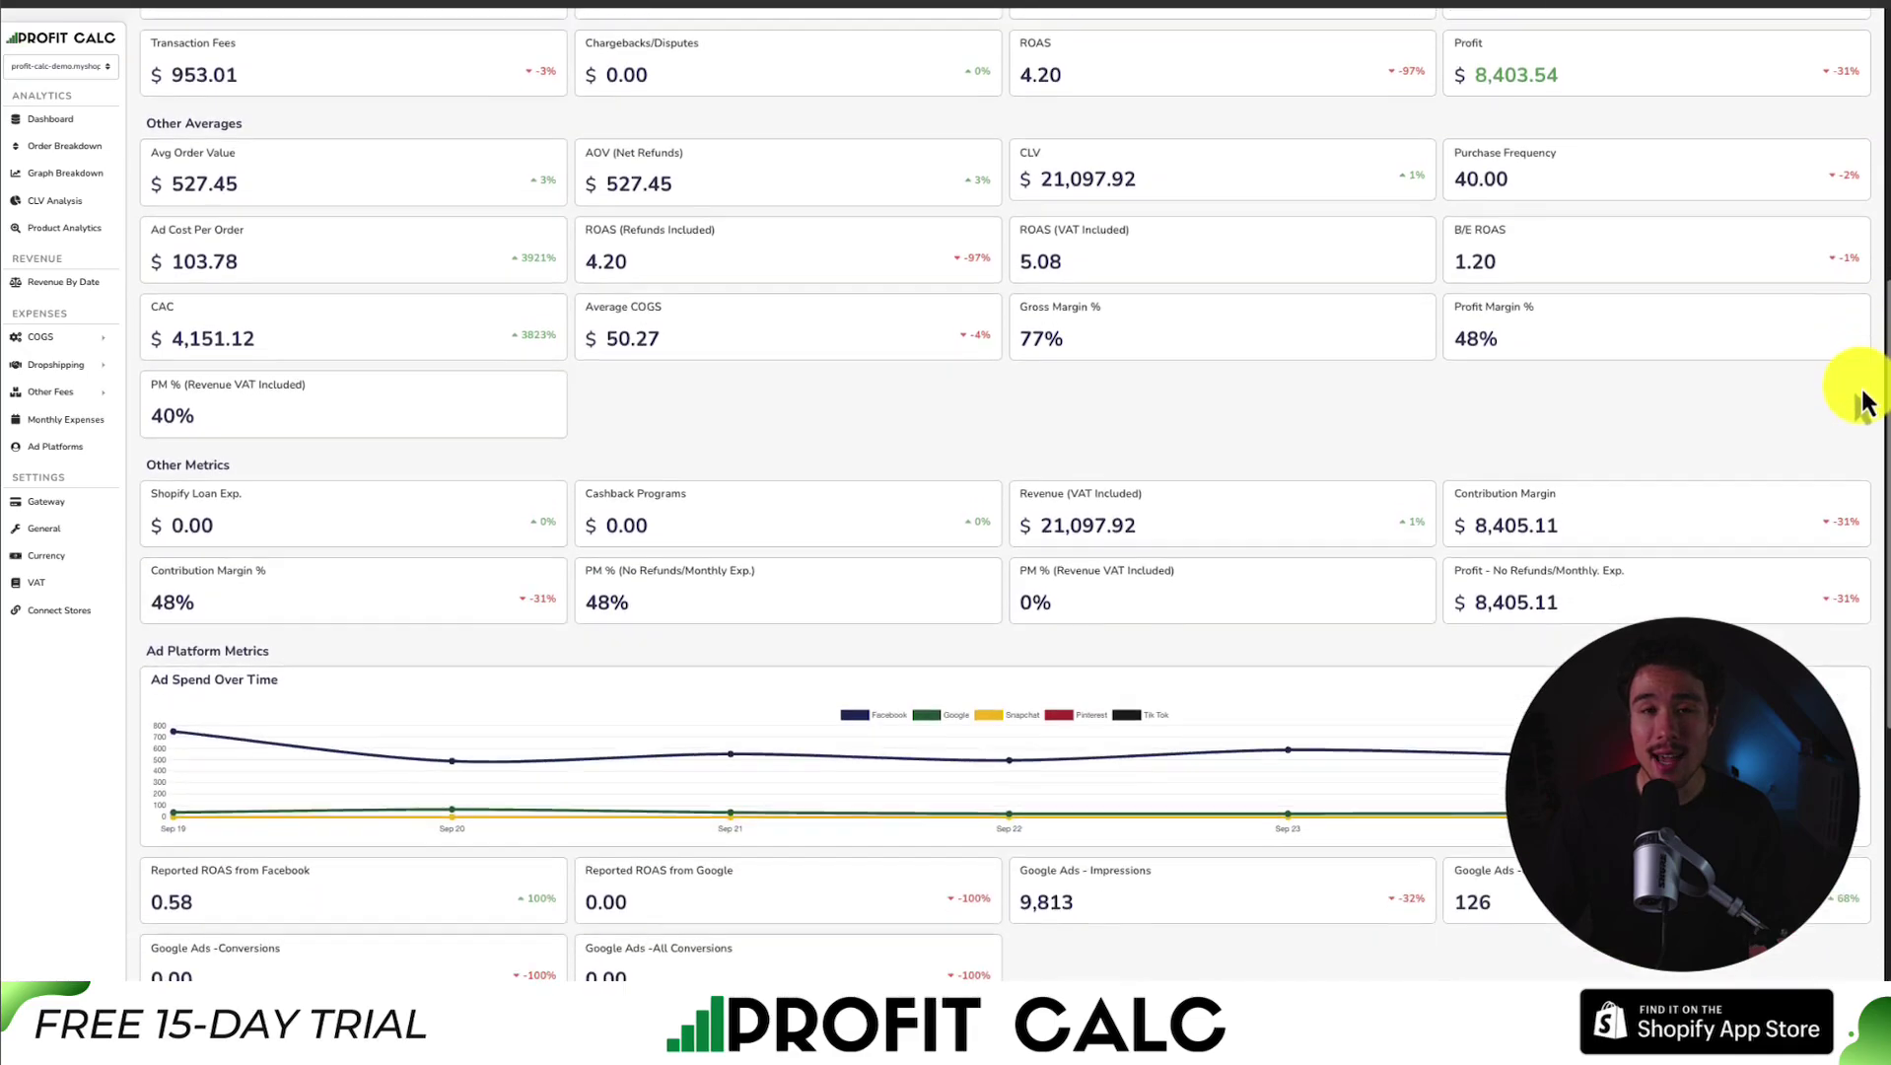
pyautogui.scroll(-9, 1864, 412)
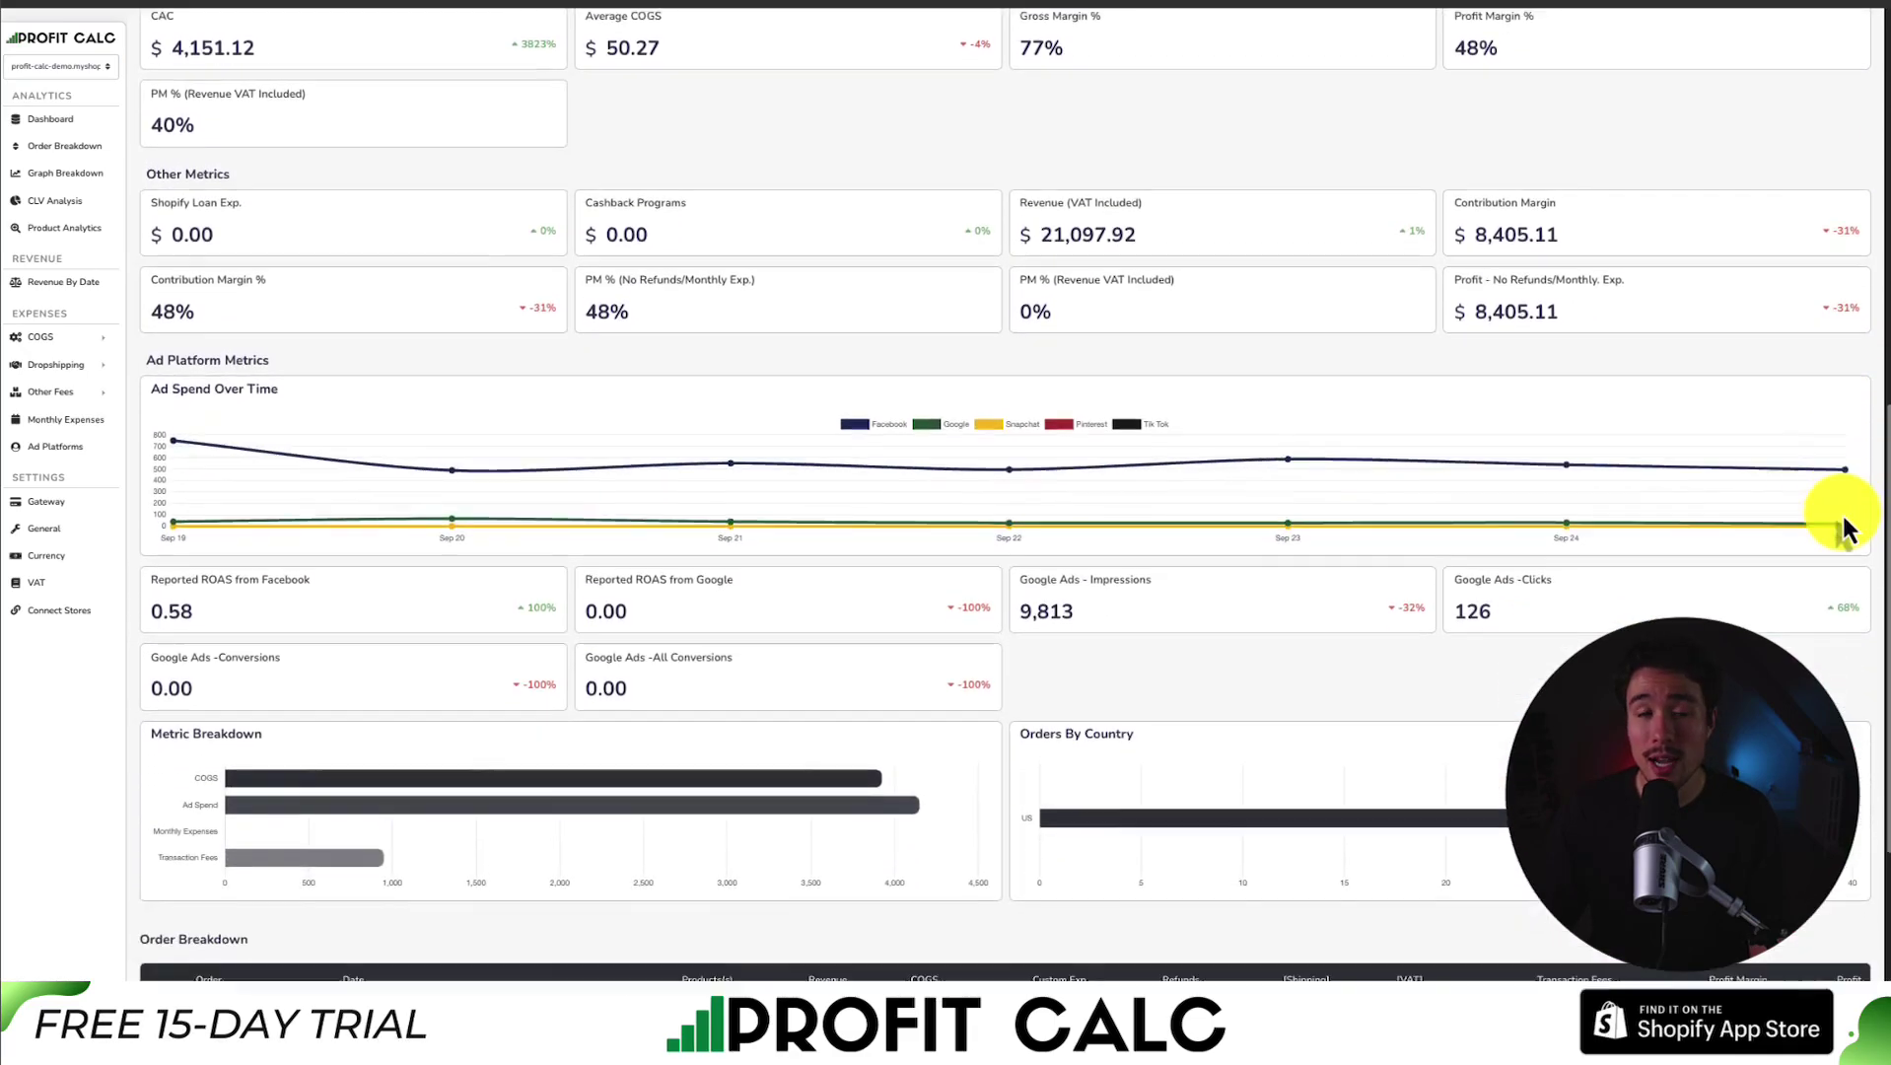
pyautogui.scroll(9, 1870, 702)
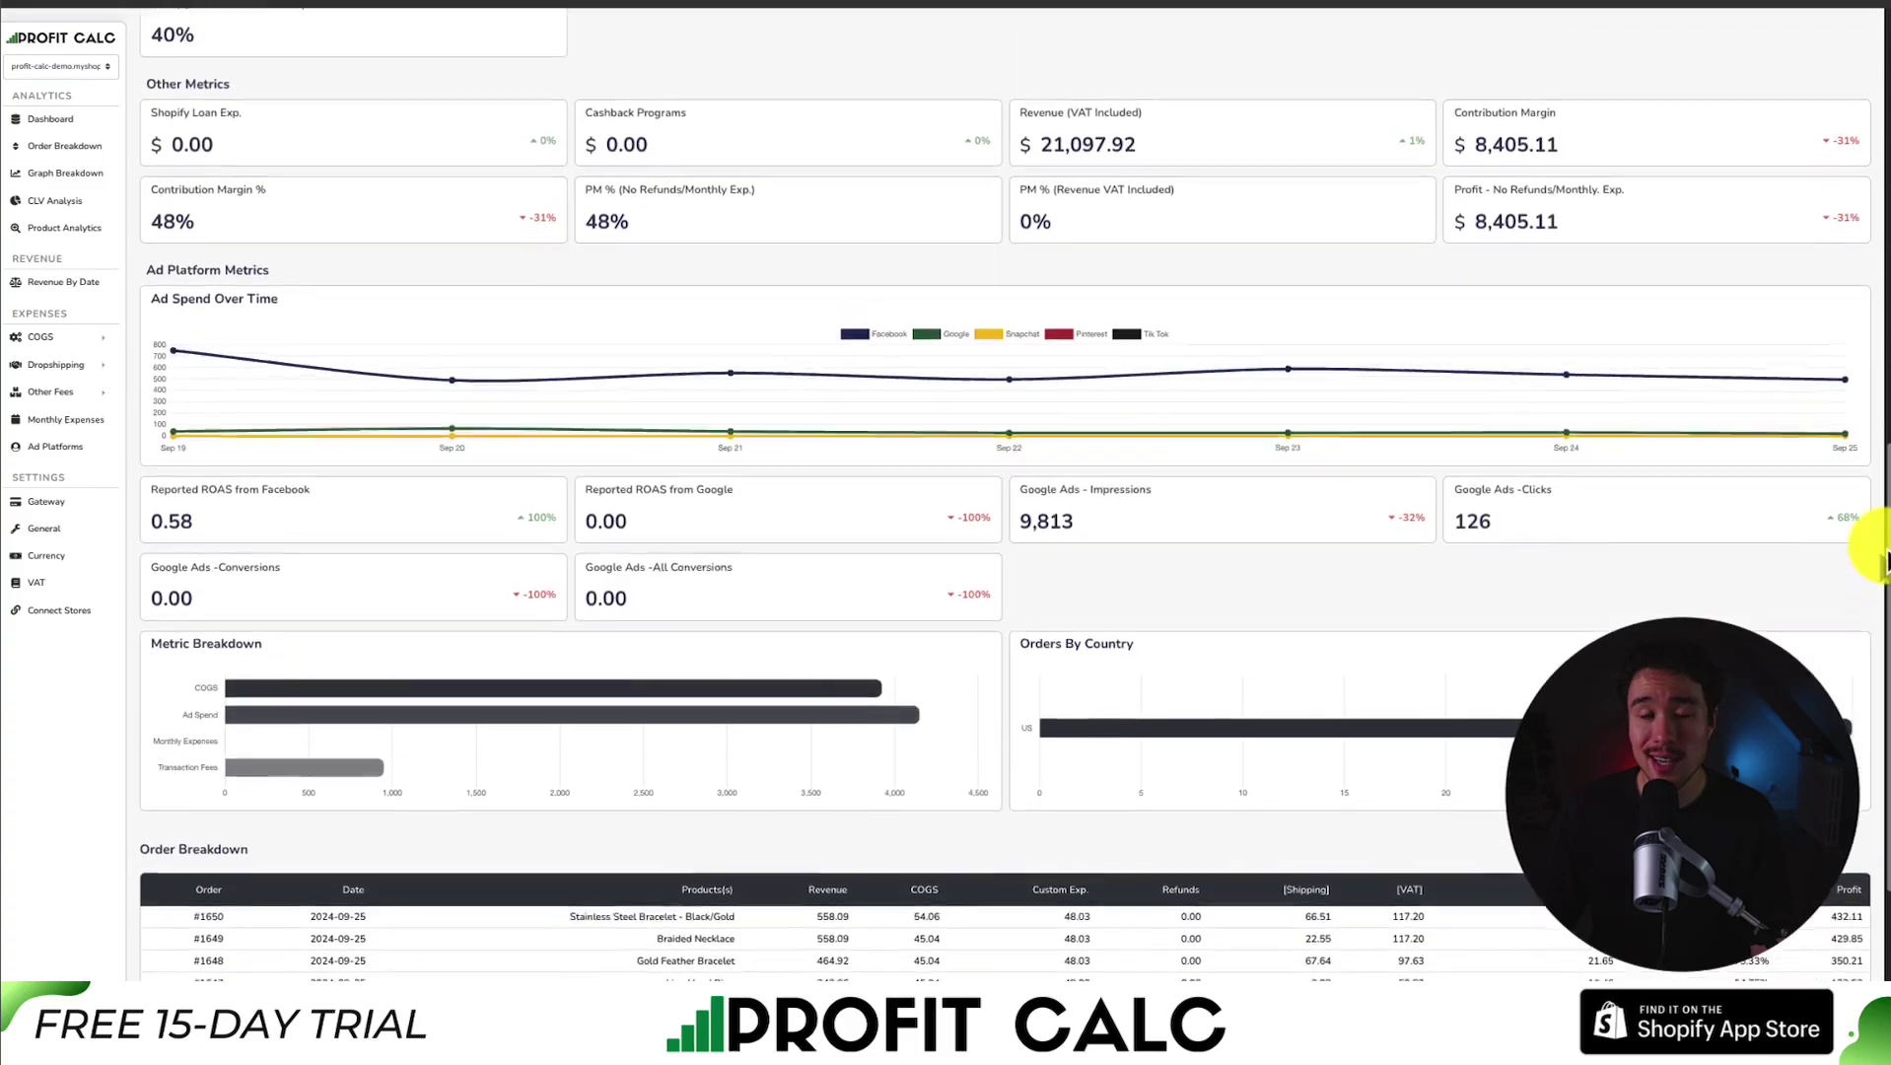
pyautogui.scroll(6, 1870, 406)
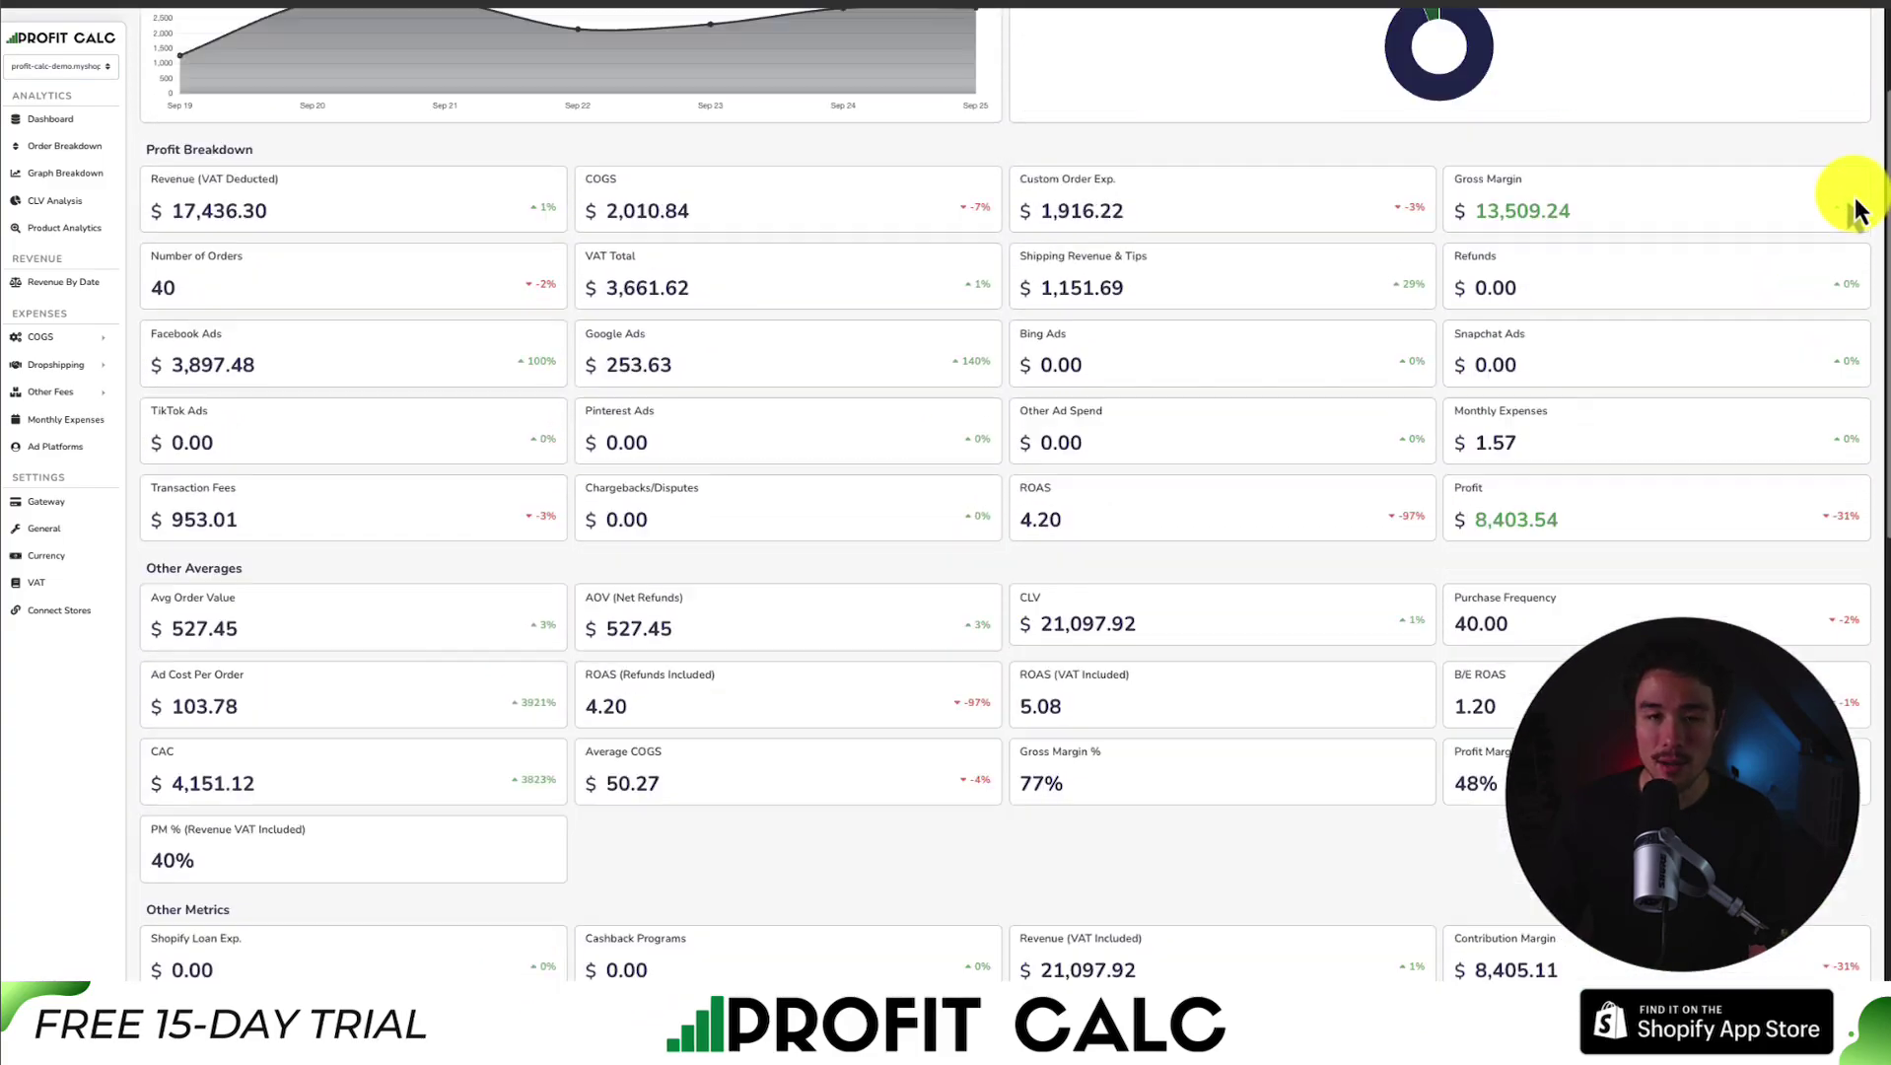
pyautogui.scroll(3, 1848, 187)
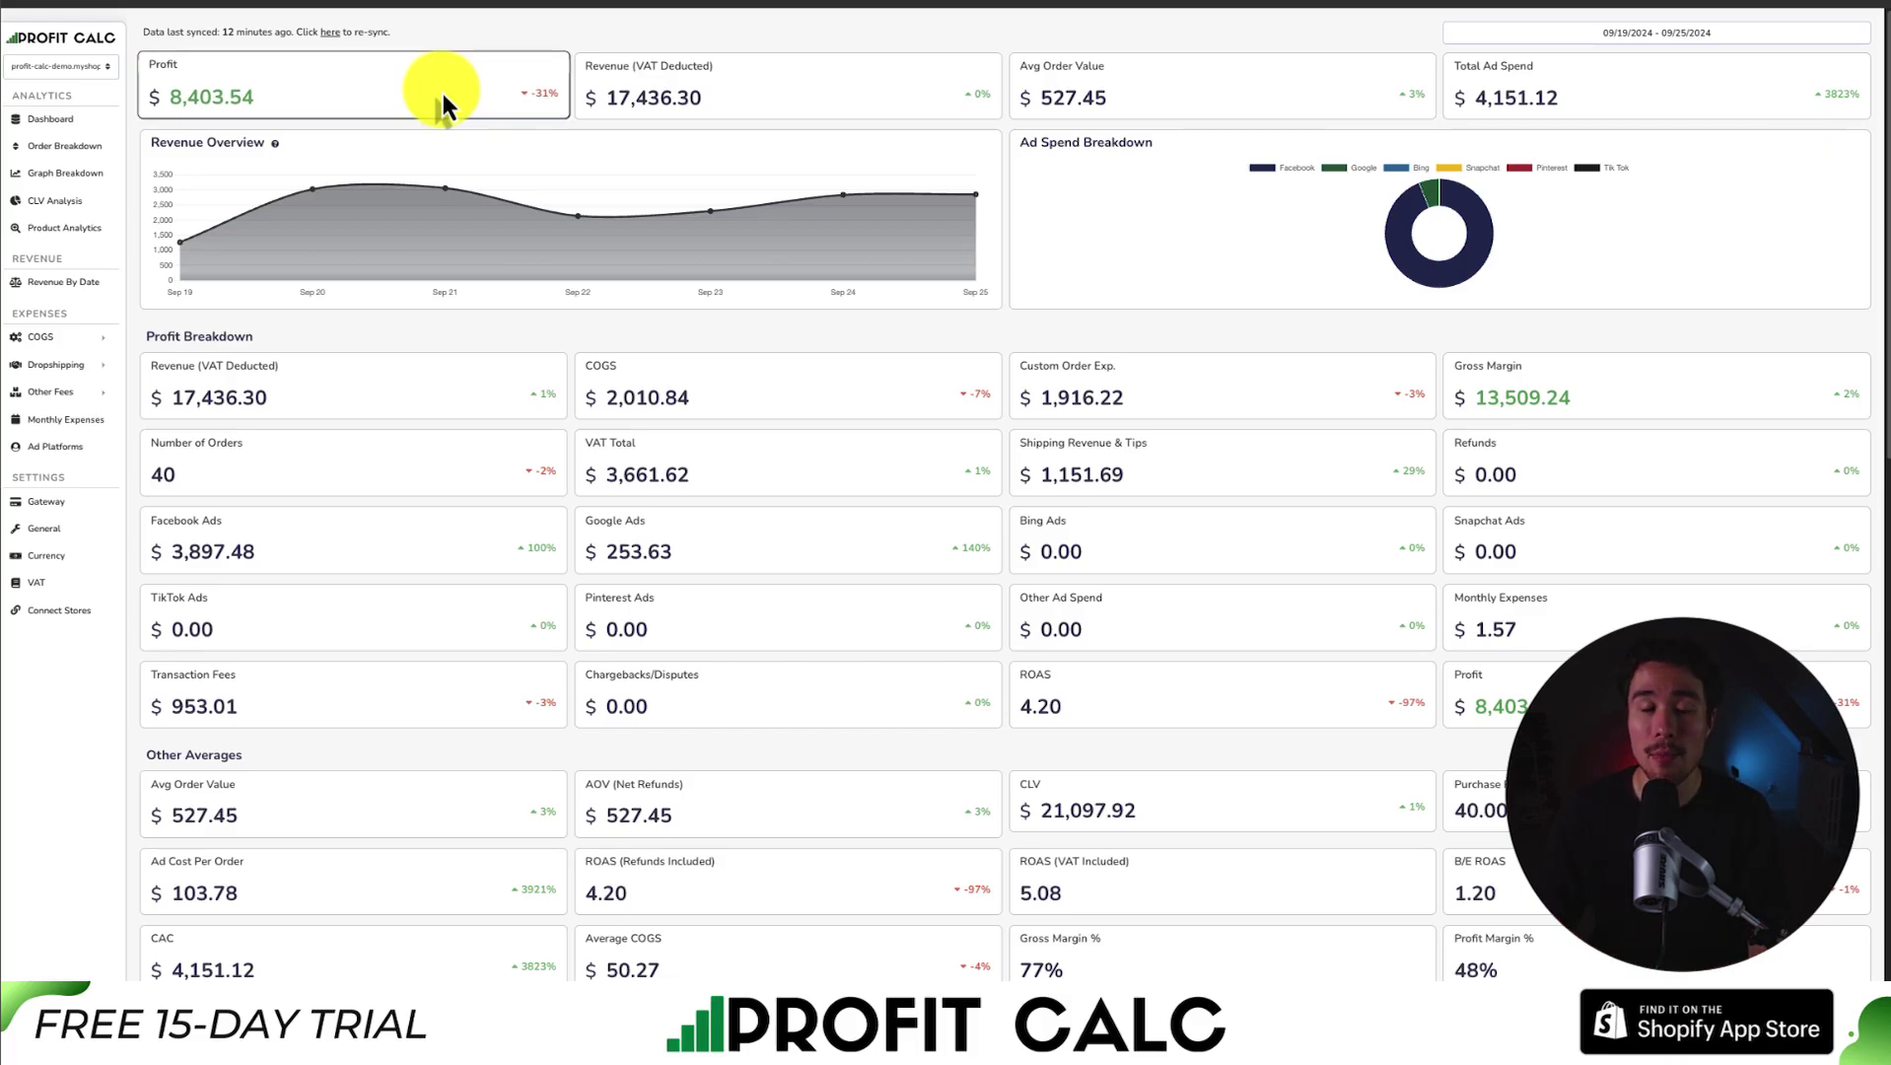
pyautogui.click(402, 4)
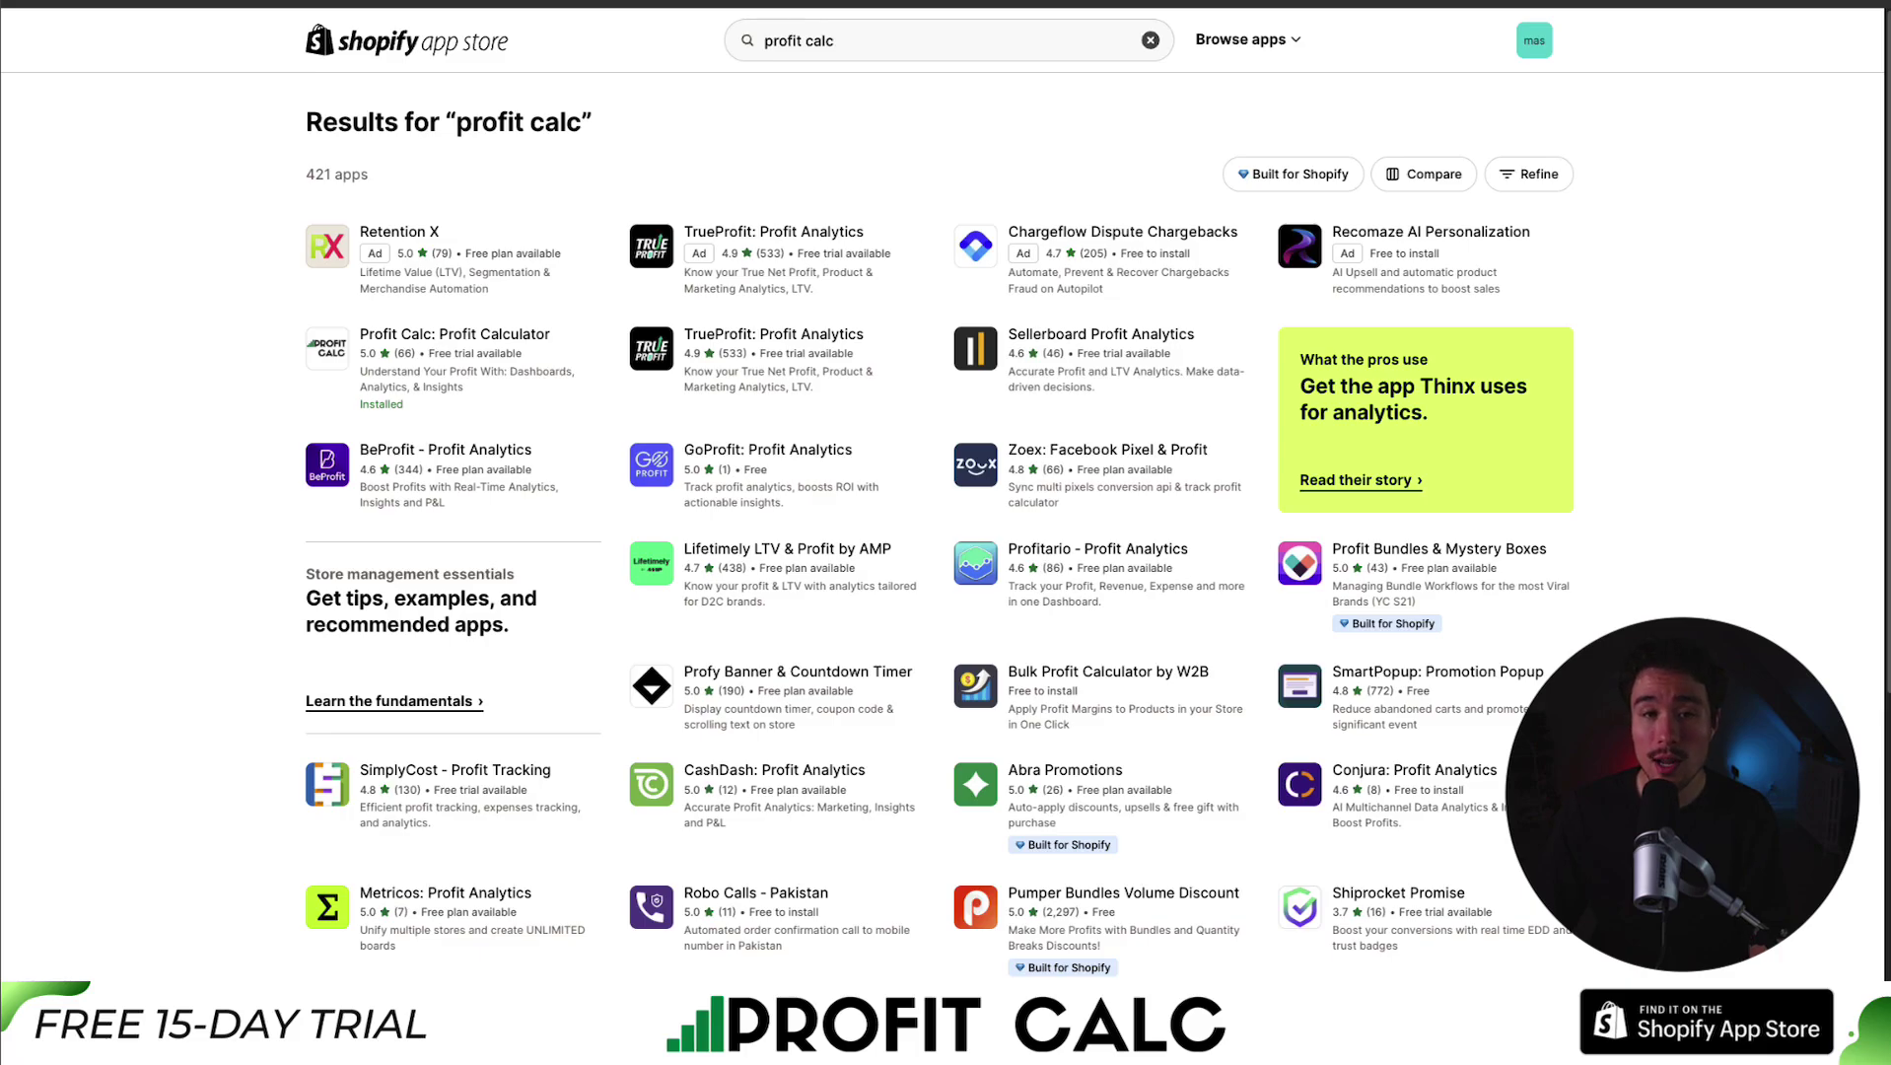